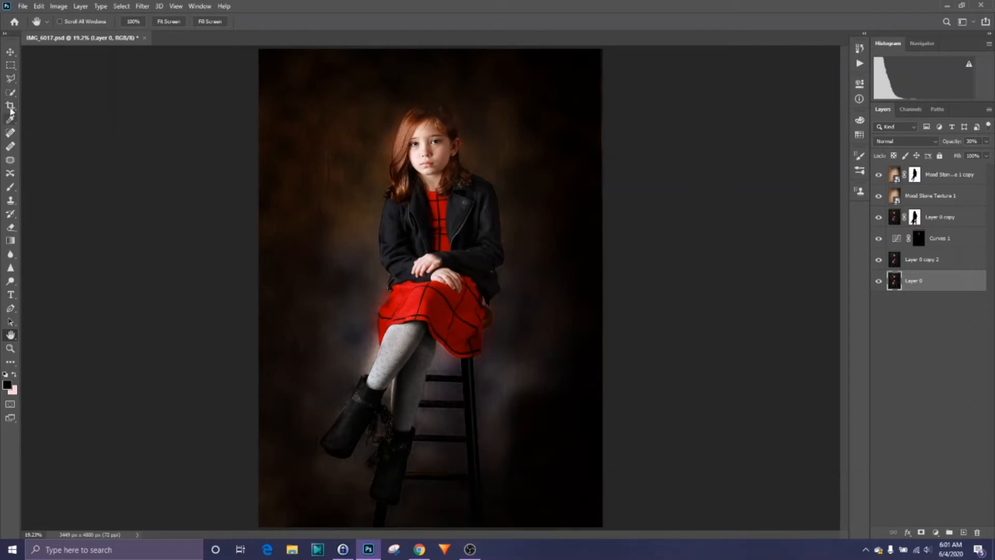
- Hide all five layers above Layer 0 and raise Layer 0's opacity to 100%
click(10, 187)
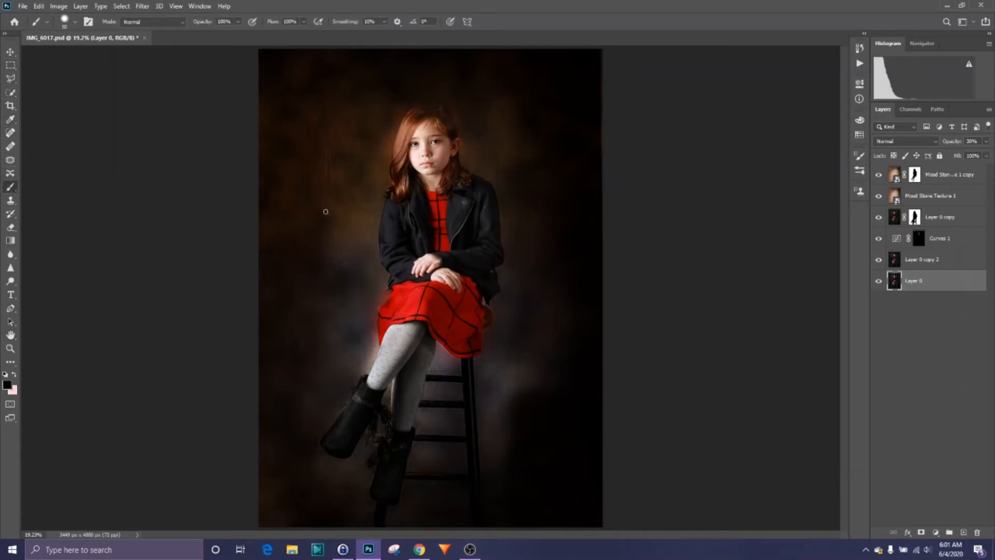
key(v)
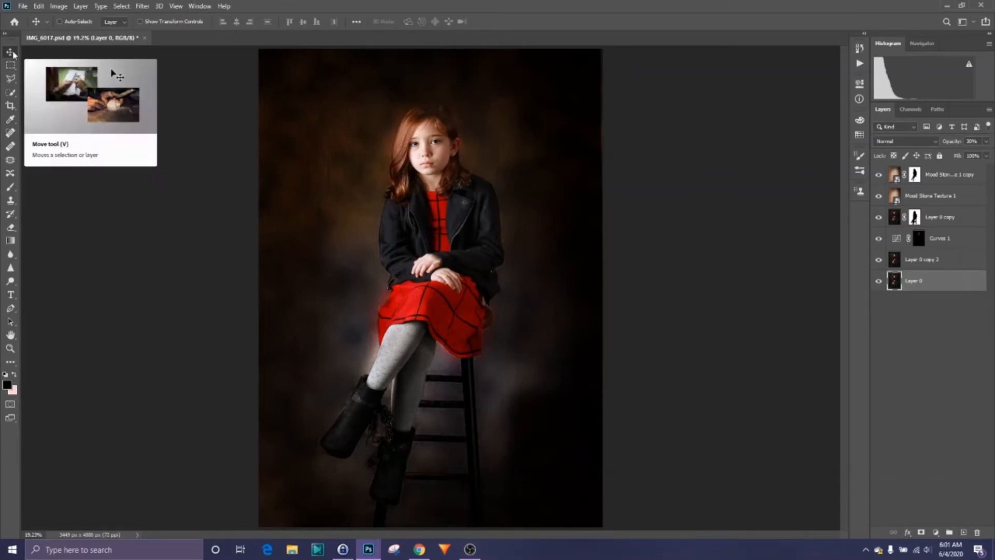
drag(874, 181, 874, 238)
click(876, 258)
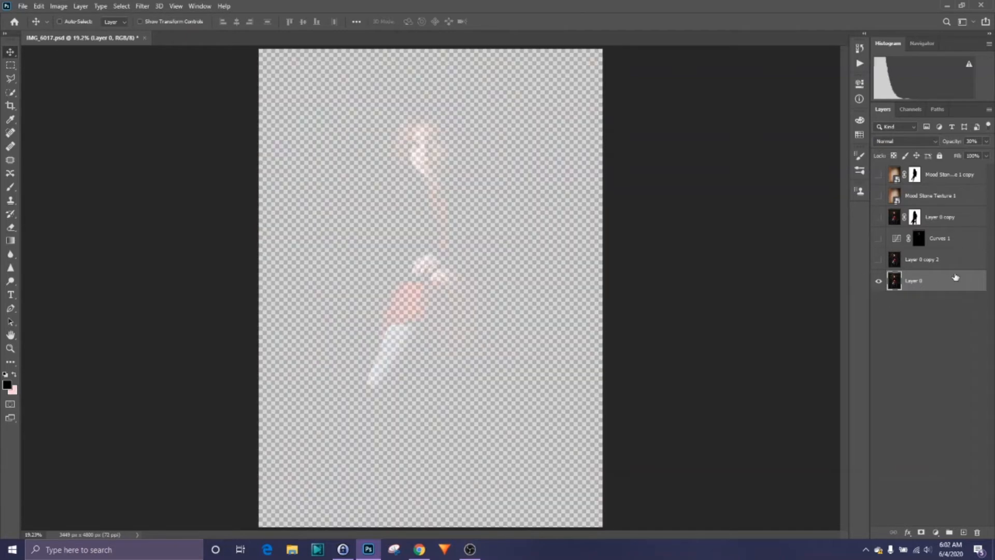
click(878, 283)
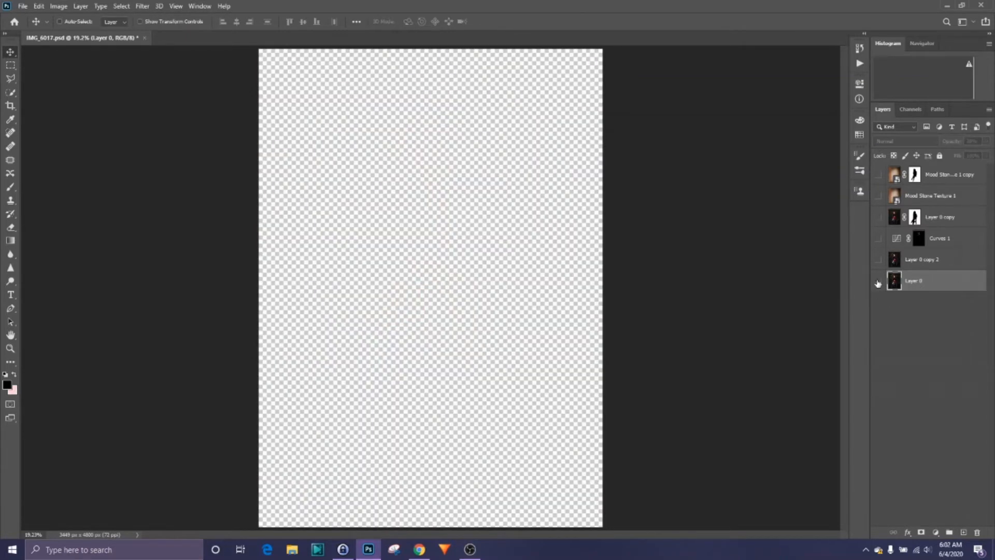
click(878, 283)
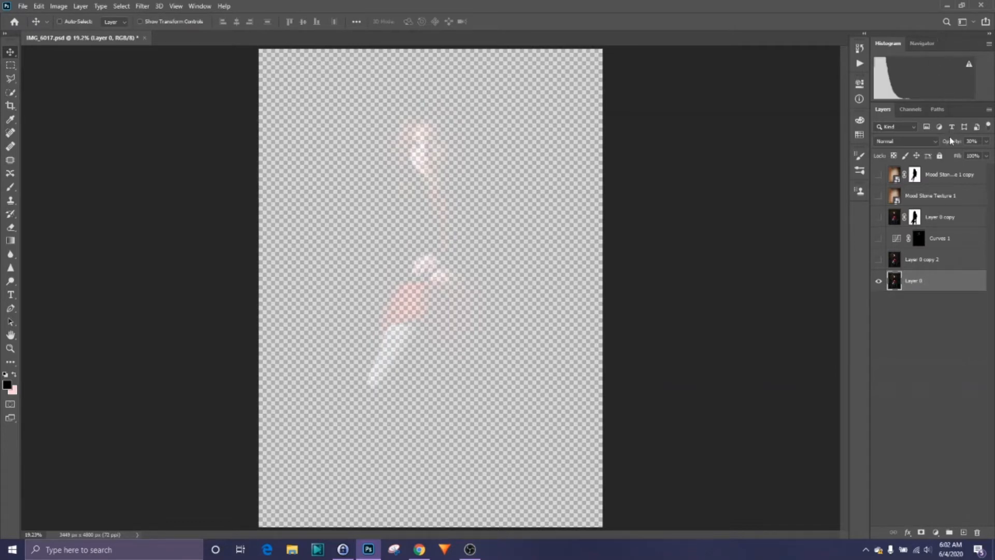
drag(950, 143, 993, 140)
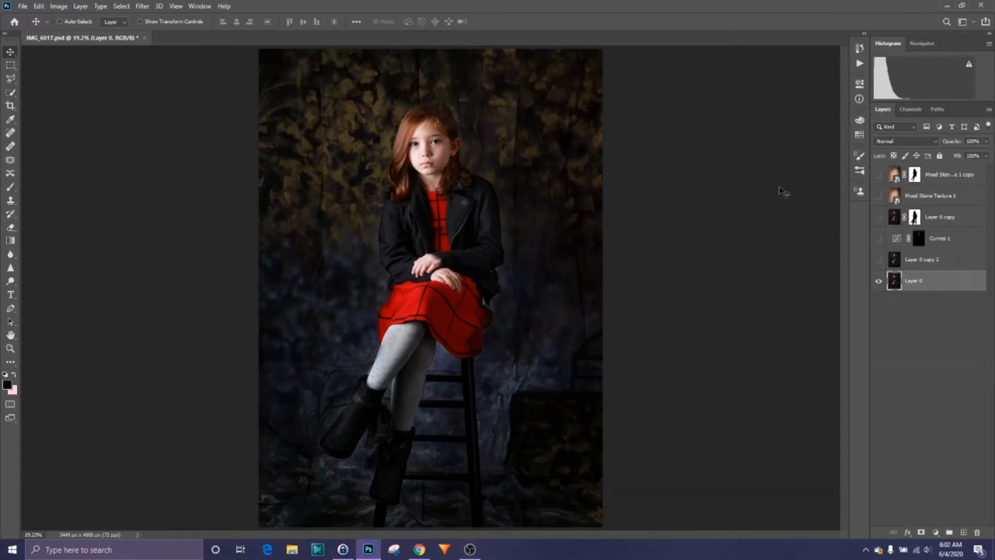
mouse_move(556, 210)
mouse_down()
mouse_move(545, 222)
mouse_move(658, 200)
mouse_move(546, 149)
mouse_move(473, 220)
mouse_move(386, 197)
mouse_move(513, 189)
mouse_move(617, 202)
mouse_move(542, 206)
mouse_move(465, 285)
mouse_move(389, 211)
mouse_move(566, 240)
mouse_move(647, 236)
mouse_move(589, 108)
mouse_move(520, 202)
mouse_move(550, 190)
mouse_move(553, 208)
mouse_up()
- Show all the layers above Layer 0 again and make the Mood Stone Texture 1 layer active
click(879, 176)
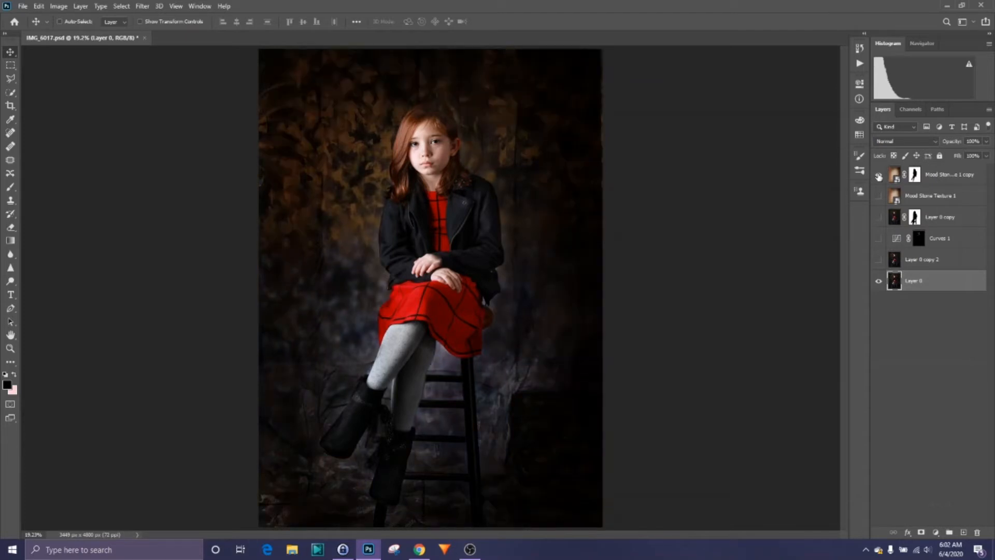
drag(880, 197, 879, 261)
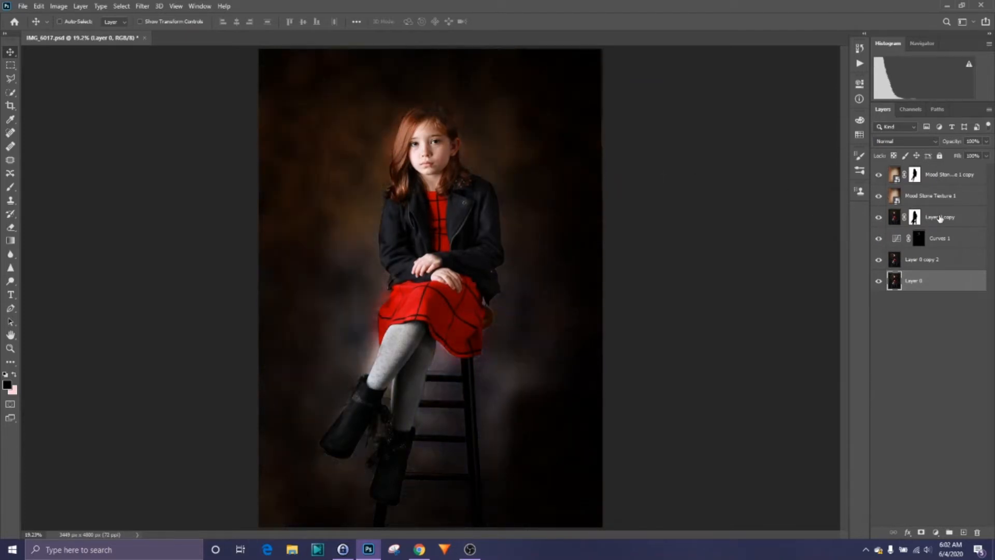
click(947, 196)
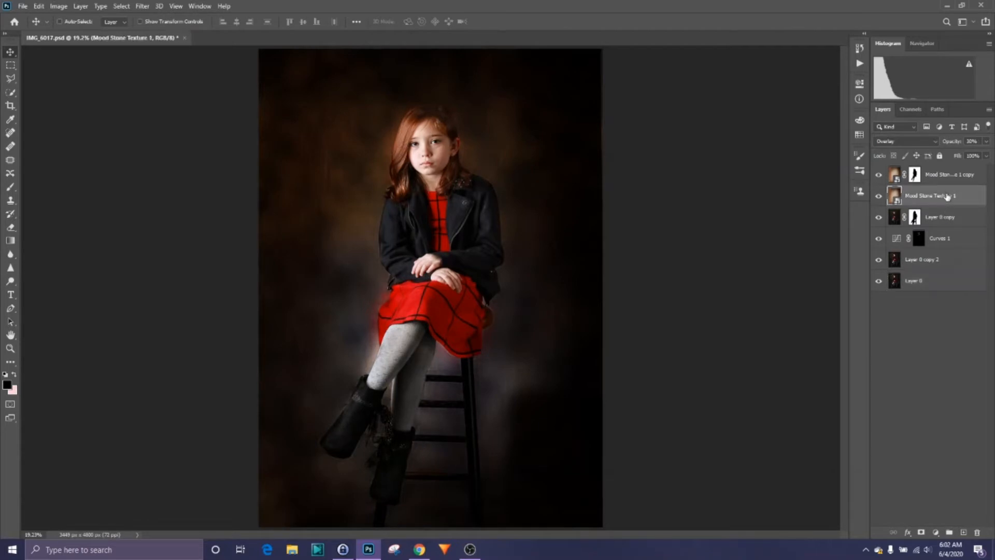
mouse_move(543, 147)
mouse_down()
mouse_move(597, 143)
mouse_move(480, 174)
mouse_move(466, 151)
mouse_move(430, 134)
mouse_move(529, 146)
mouse_up()
drag(521, 253, 593, 239)
key(ctrl)
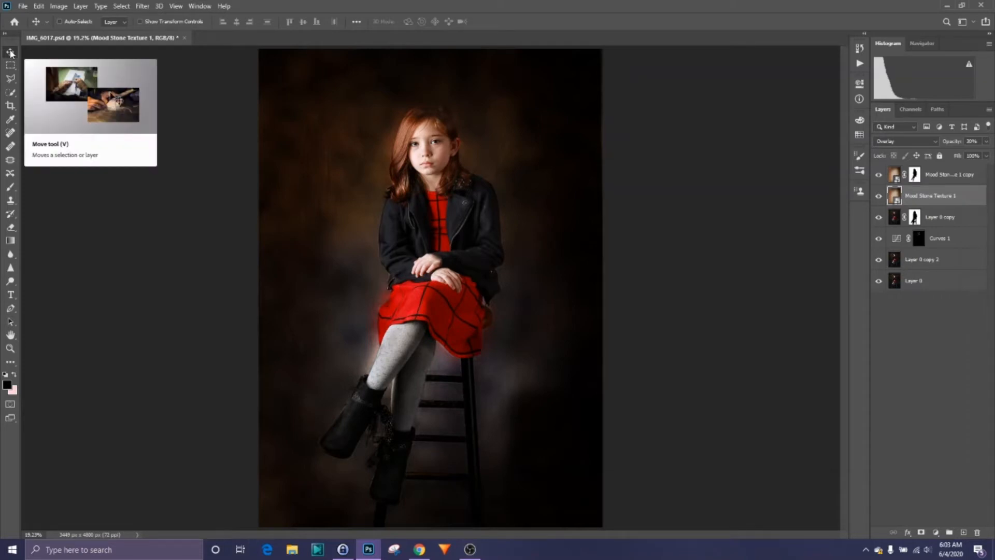
- Switch to the freehand Lasso tool, and isolate Layer 0 by hiding the layers above it and making it active
click(10, 80)
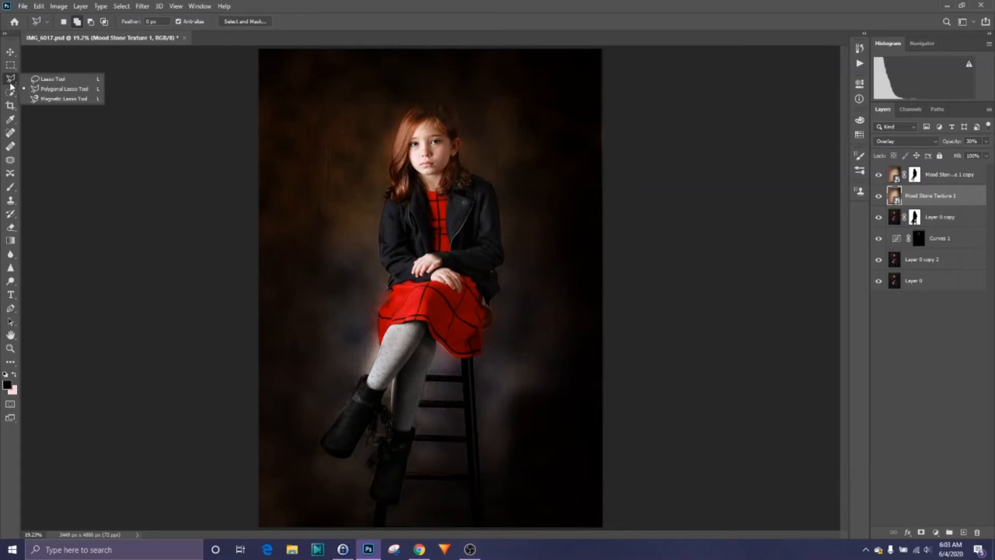
click(10, 52)
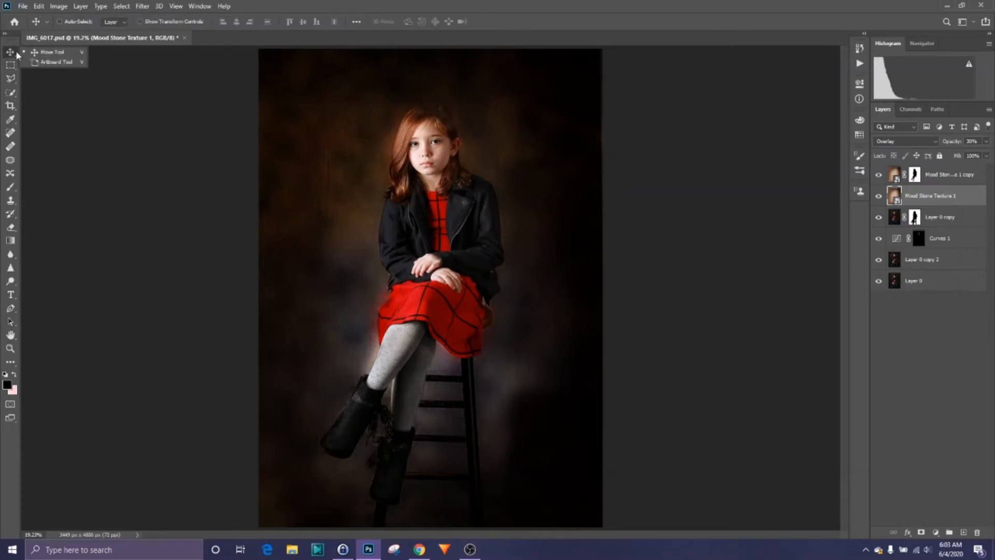
click(12, 81)
click(35, 85)
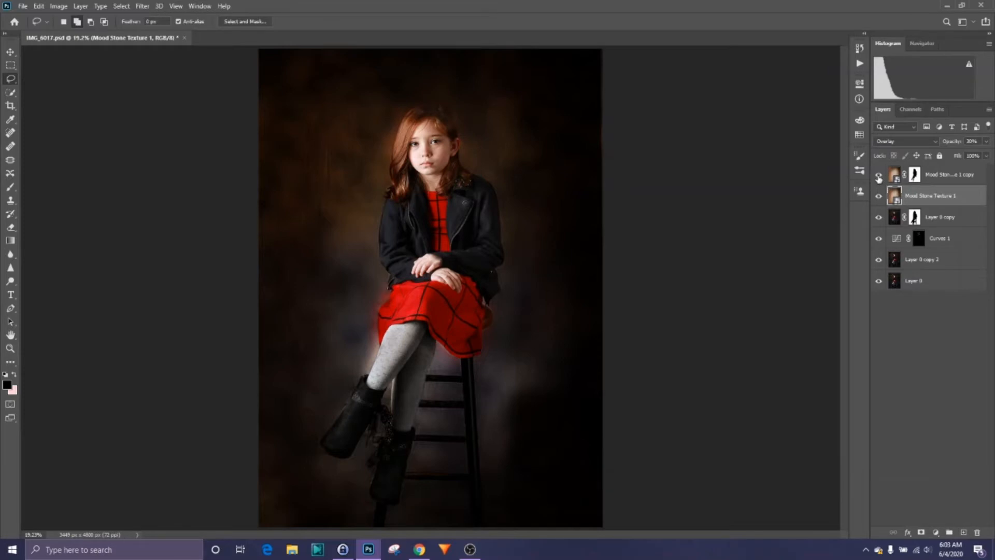
drag(879, 178, 879, 248)
click(881, 259)
click(940, 281)
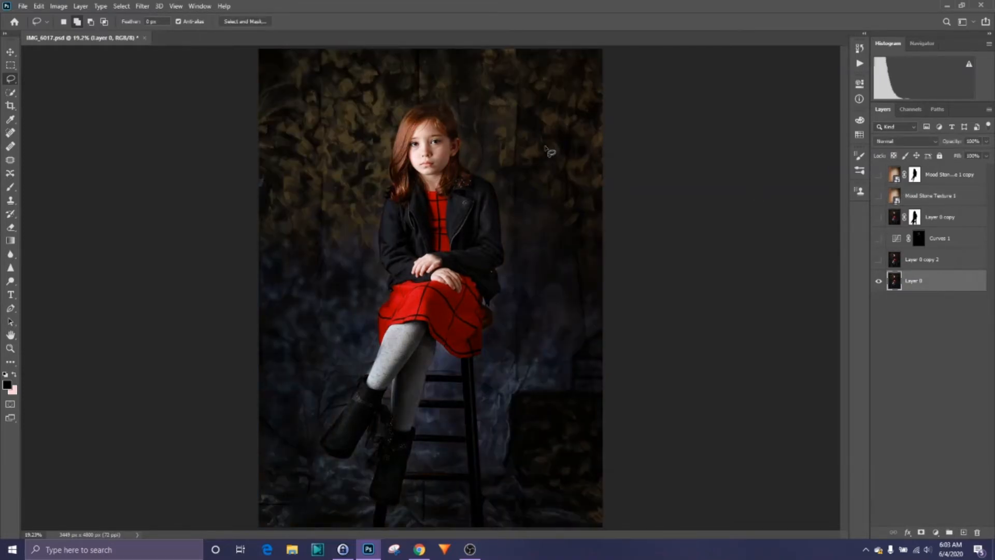
- Draw a rough freehand Lasso selection around the girl's head and deselect it
mouse_move(420, 107)
mouse_down()
mouse_move(388, 122)
mouse_move(398, 181)
mouse_move(454, 198)
mouse_move(488, 166)
mouse_move(481, 122)
mouse_move(421, 107)
mouse_up()
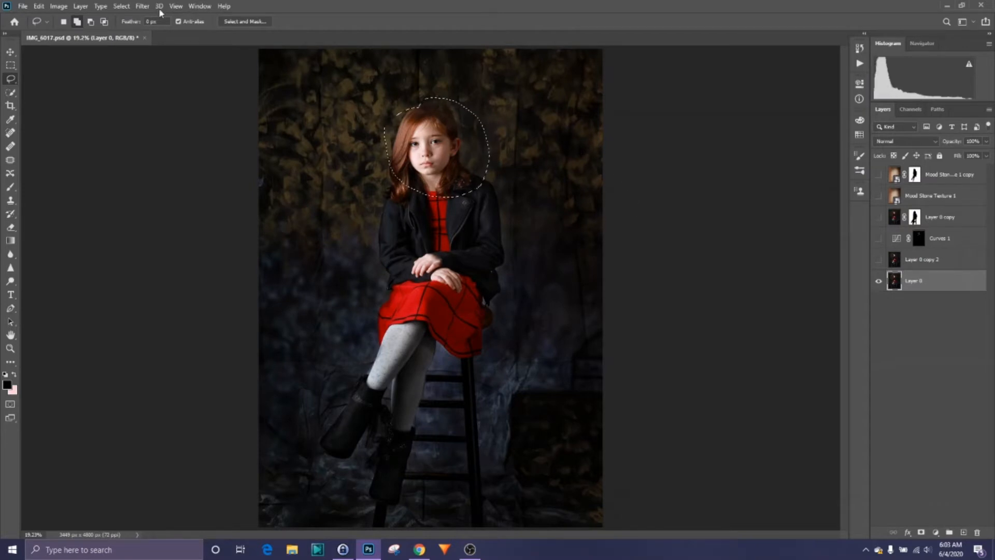
click(122, 6)
click(127, 30)
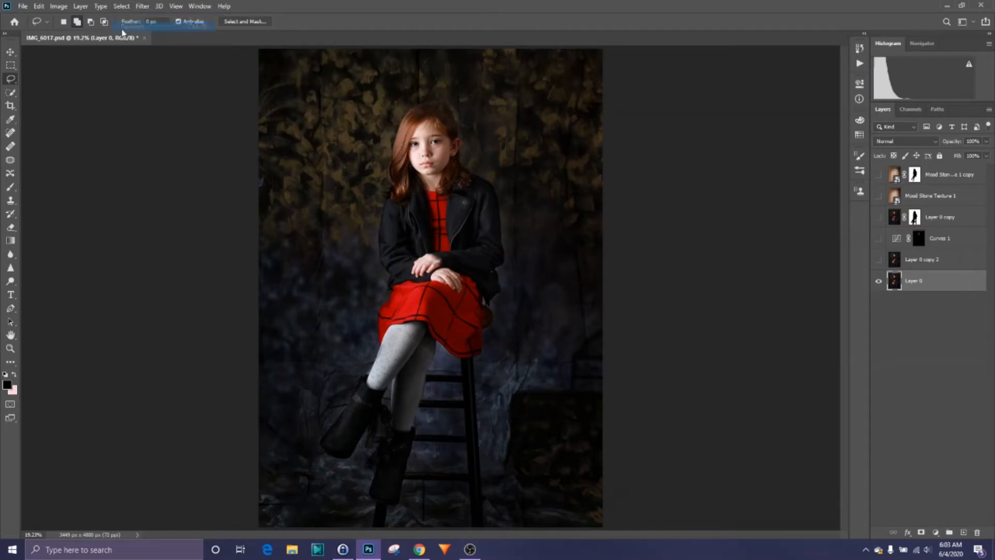
- Outline an angular, straight-edged area of the backdrop beside the girl's head with the Polygonal Lasso tool
right_click(11, 81)
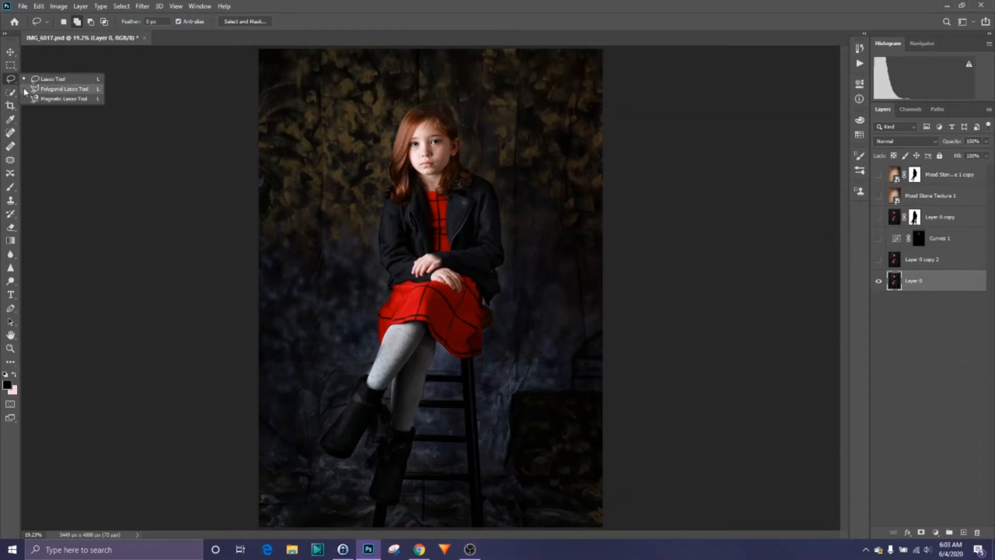
click(25, 91)
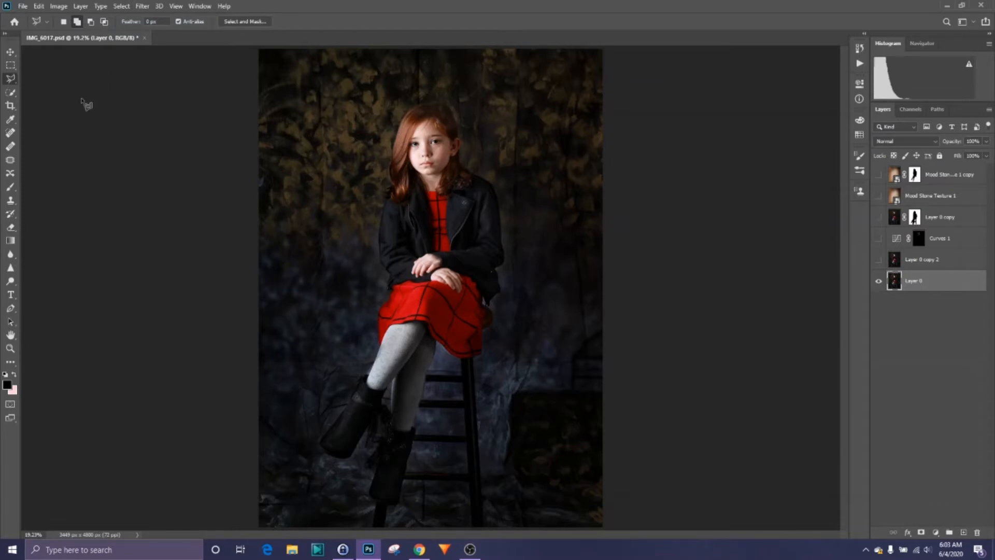
click(338, 91)
click(386, 92)
click(377, 121)
click(308, 152)
click(308, 207)
click(273, 188)
click(270, 125)
click(288, 90)
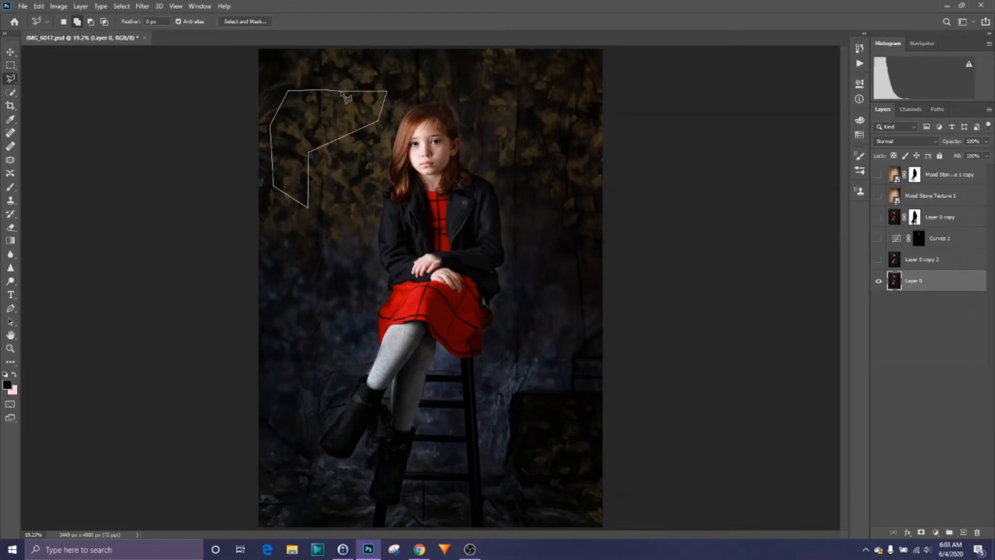
click(386, 93)
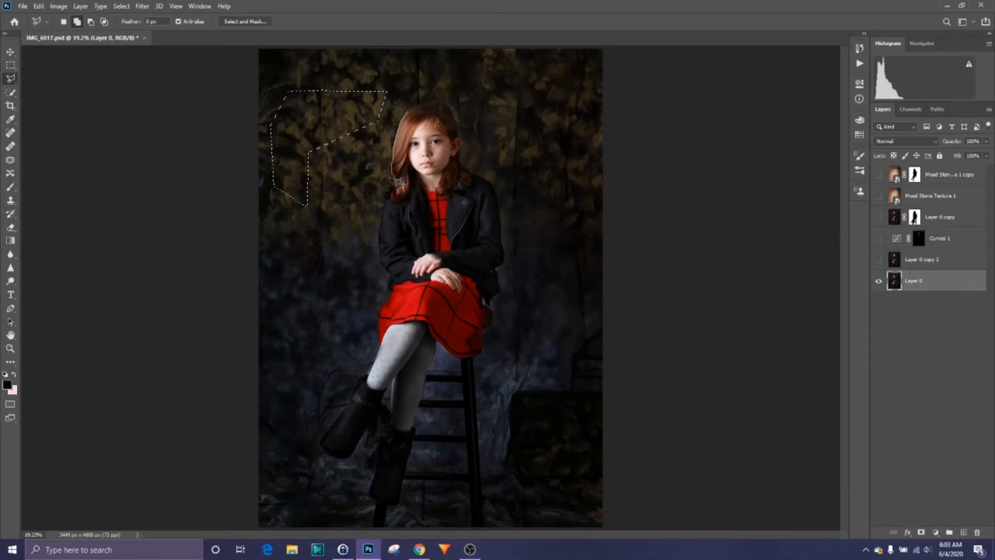
- Add a narrow polygonal selection along the outer edge of the girl's hair, and deselect everything
double_click(391, 190)
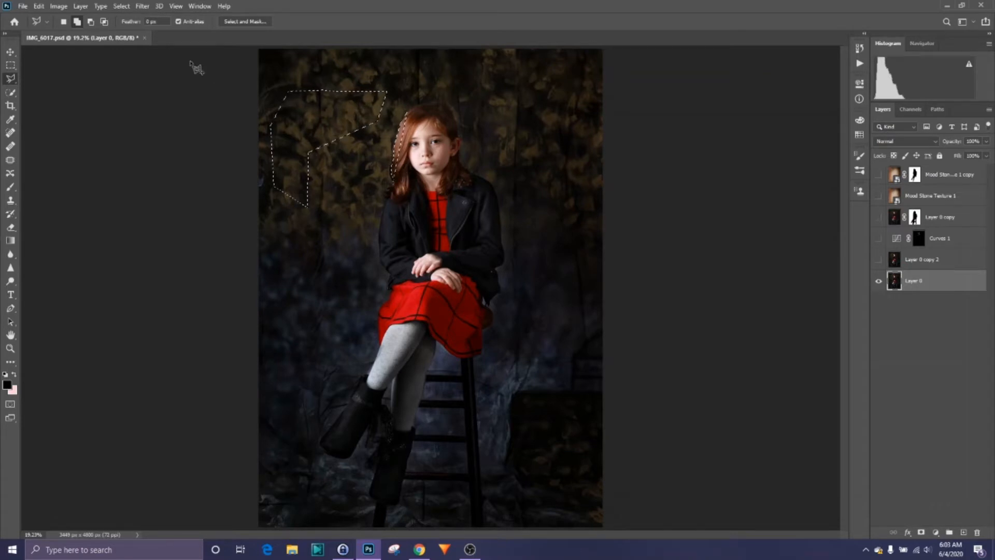
click(125, 6)
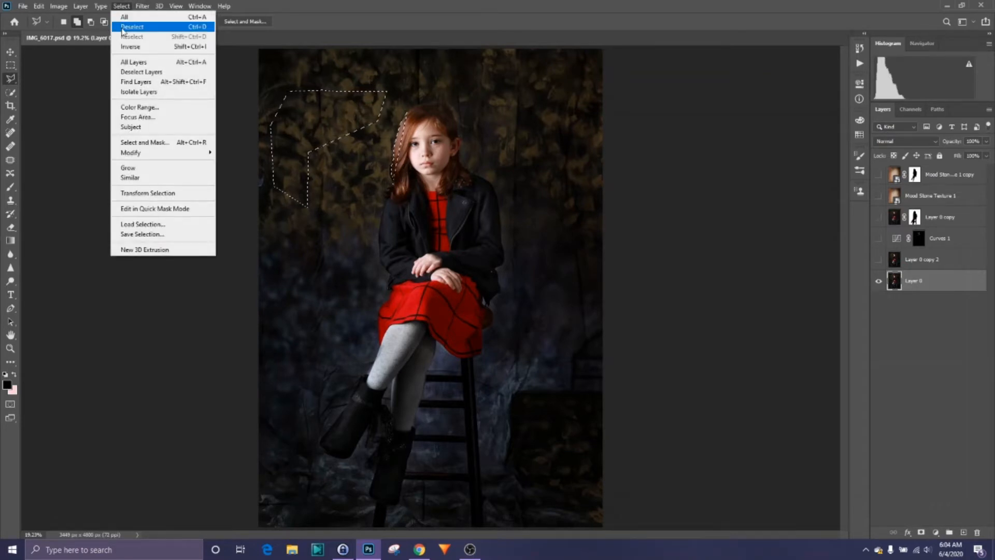
click(124, 27)
- Trace the girl's outline from her head down to the skirt with the Magnetic Lasso, removing stray anchor points, and deselect the result
right_click(10, 80)
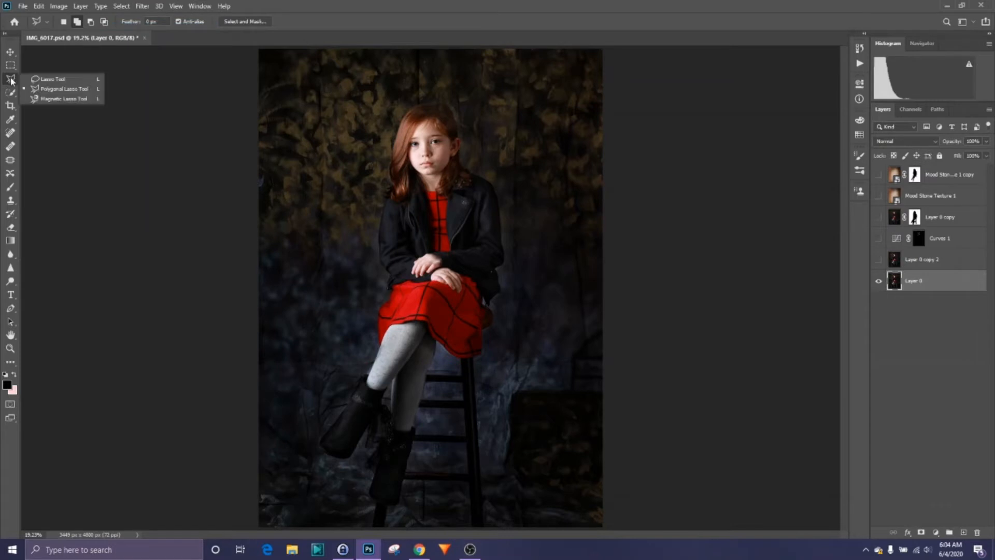
click(36, 100)
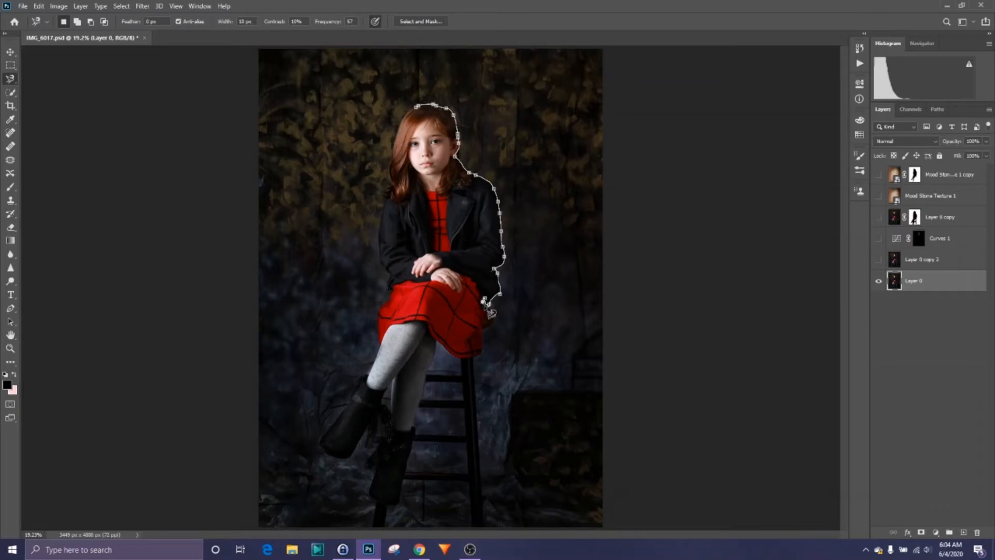
click(510, 311)
key(BackSpace)
key(BackSpace)
key(BackSpace)
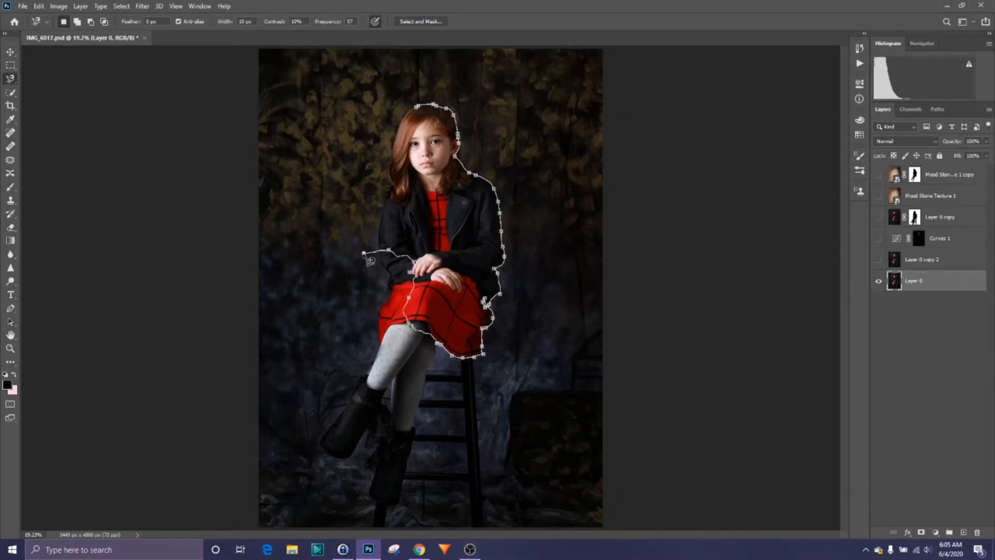
double_click(364, 254)
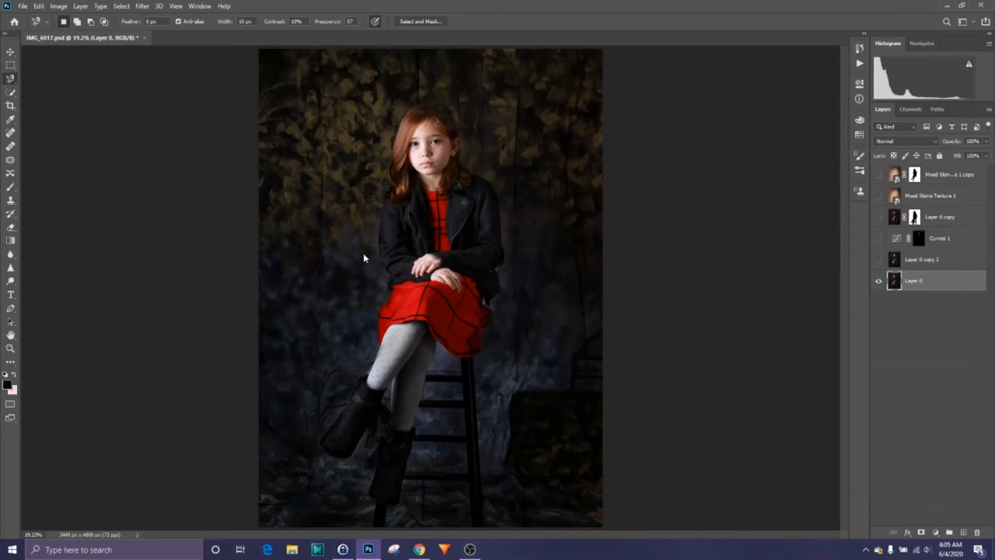
click(122, 6)
click(127, 28)
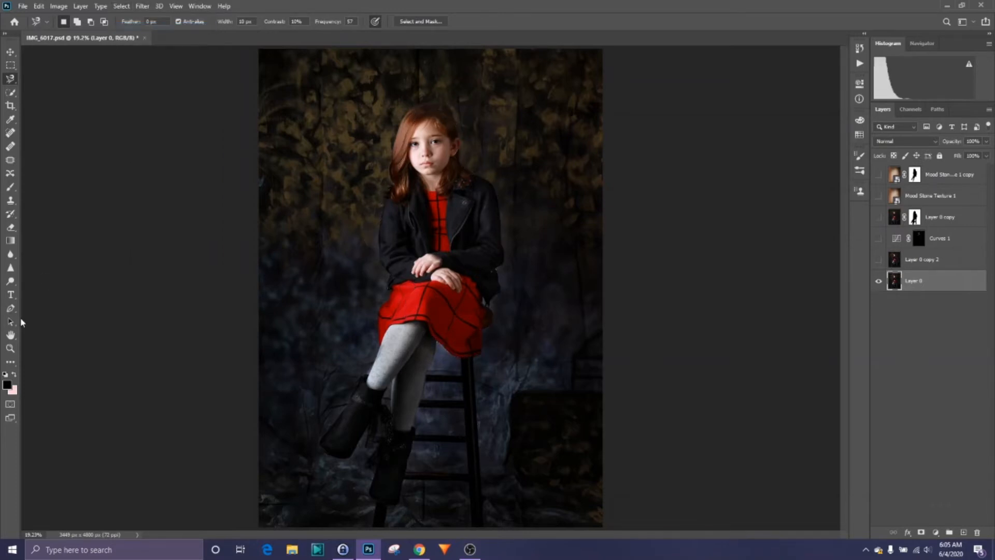
- Trace the outer edge of the girl's hair with the Magnetic Lasso, removing a stray anchor point, close the selection across the hair, and deselect it
click(11, 348)
click(394, 154)
click(394, 154)
click(394, 154)
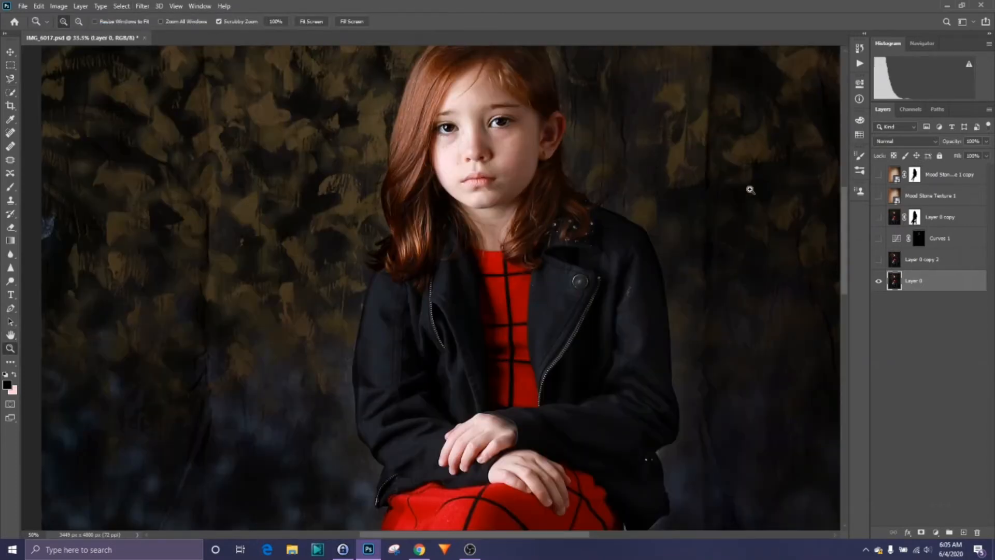
scroll(740, 189, up, 2)
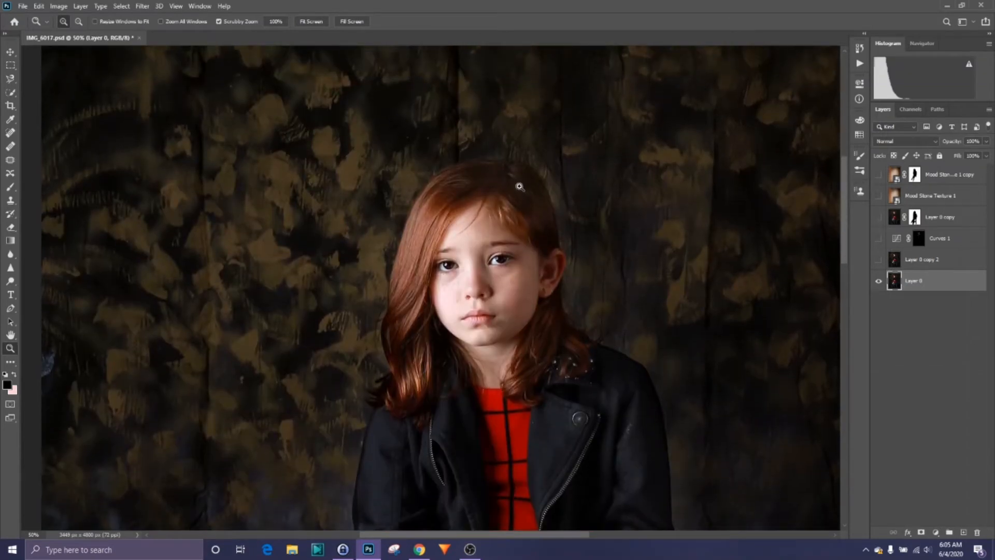
click(511, 183)
click(408, 195)
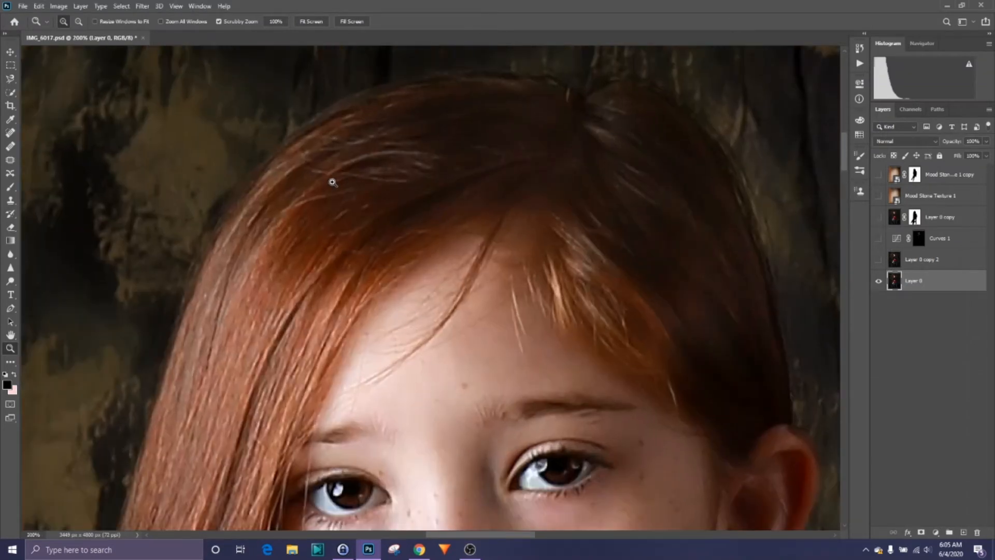
click(9, 79)
click(27, 98)
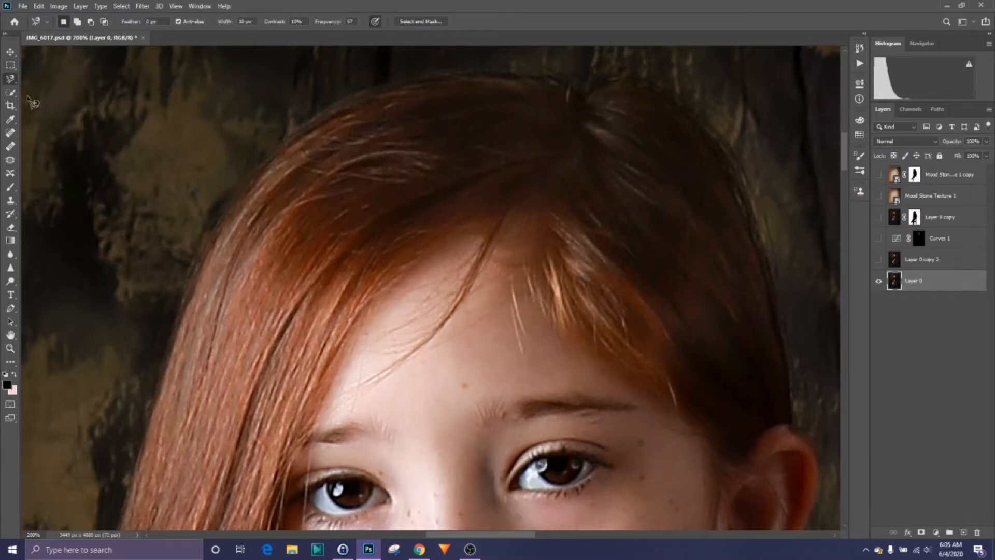
click(337, 101)
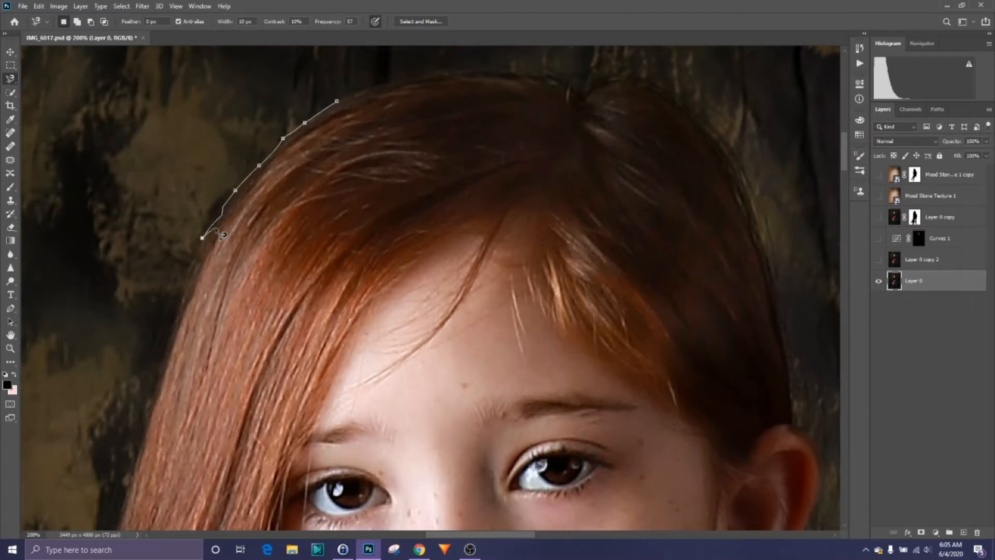
key(BackSpace)
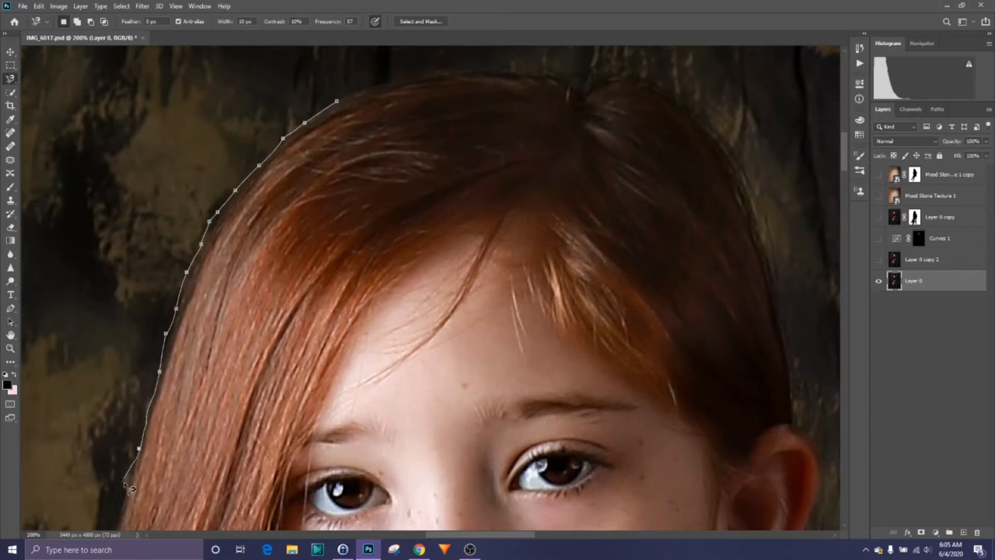
click(117, 522)
double_click(410, 222)
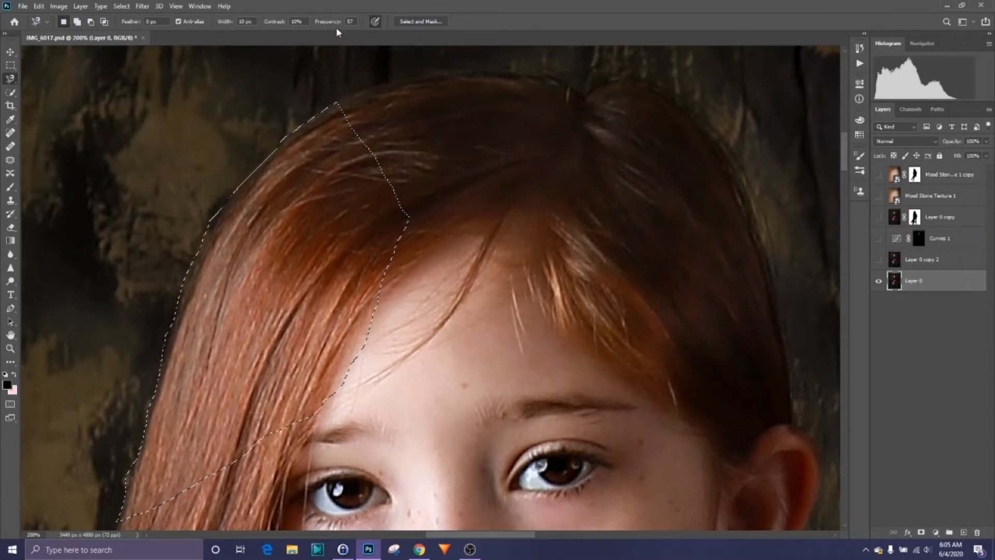
click(120, 8)
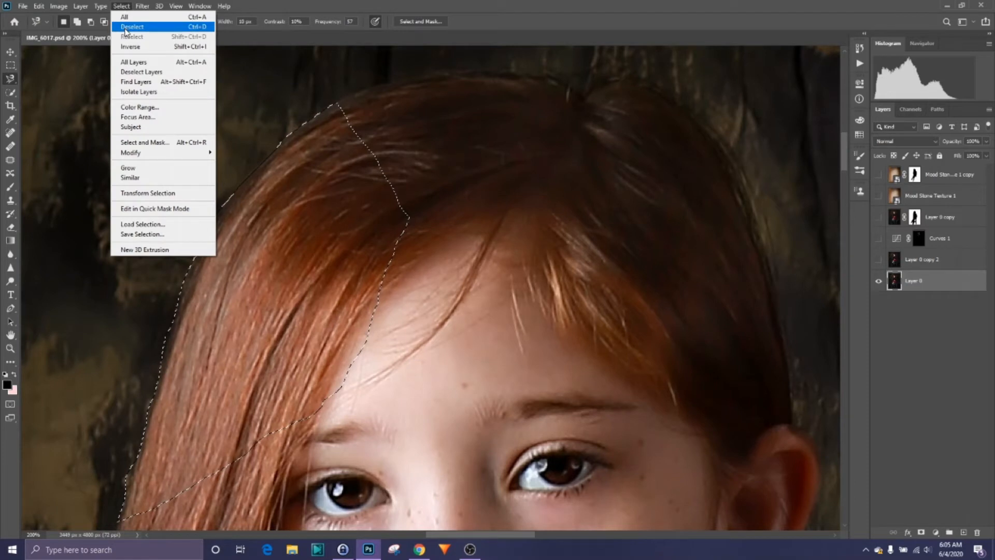
click(125, 28)
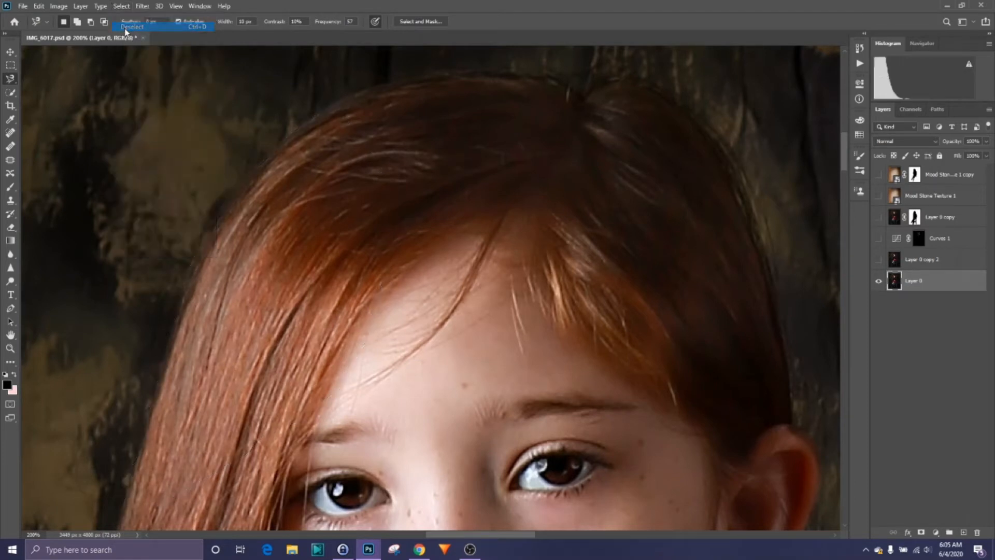
right_click(9, 81)
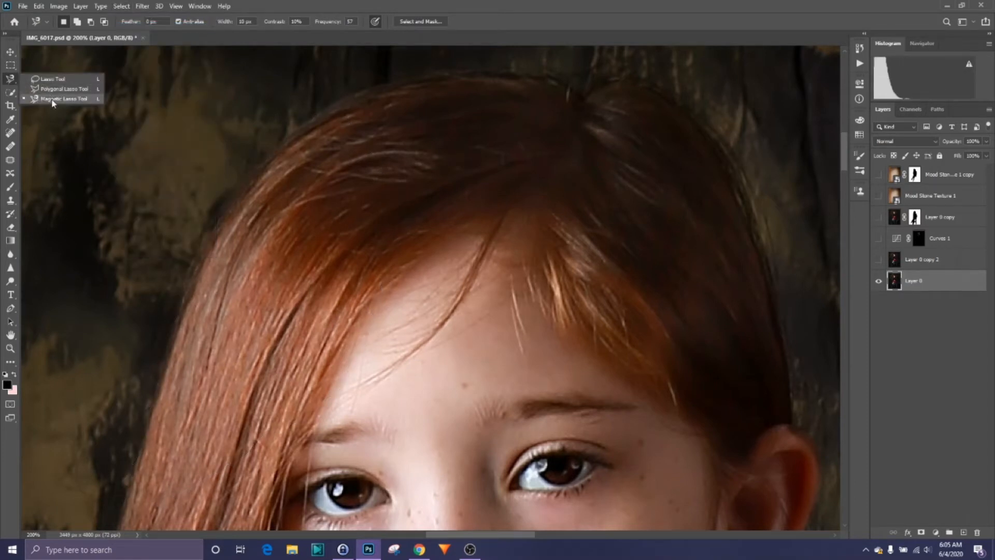
click(10, 82)
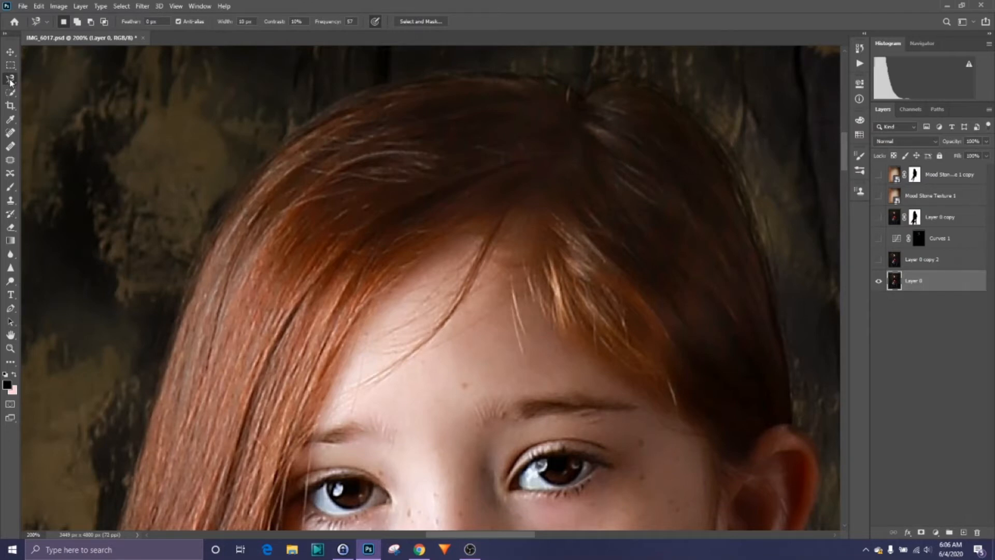
click(122, 7)
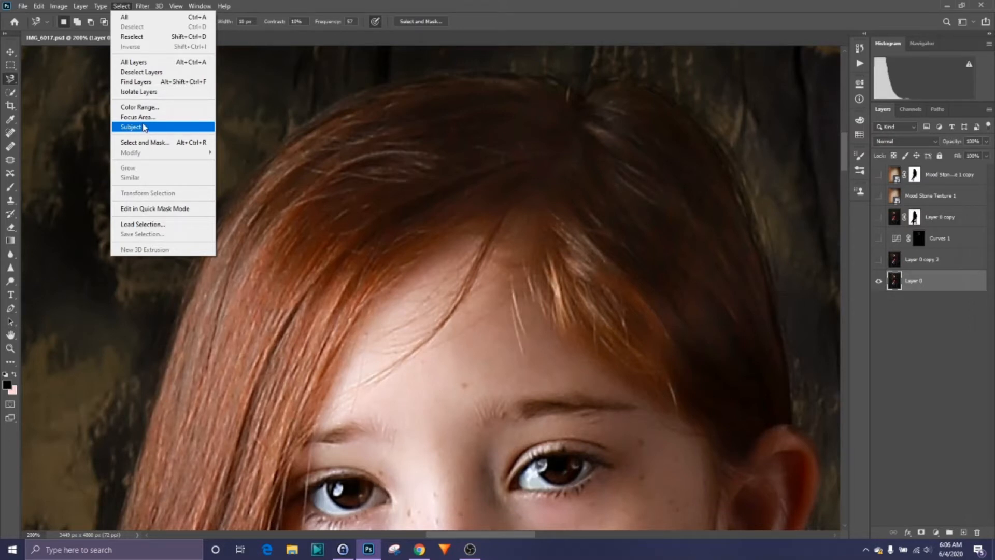
click(142, 129)
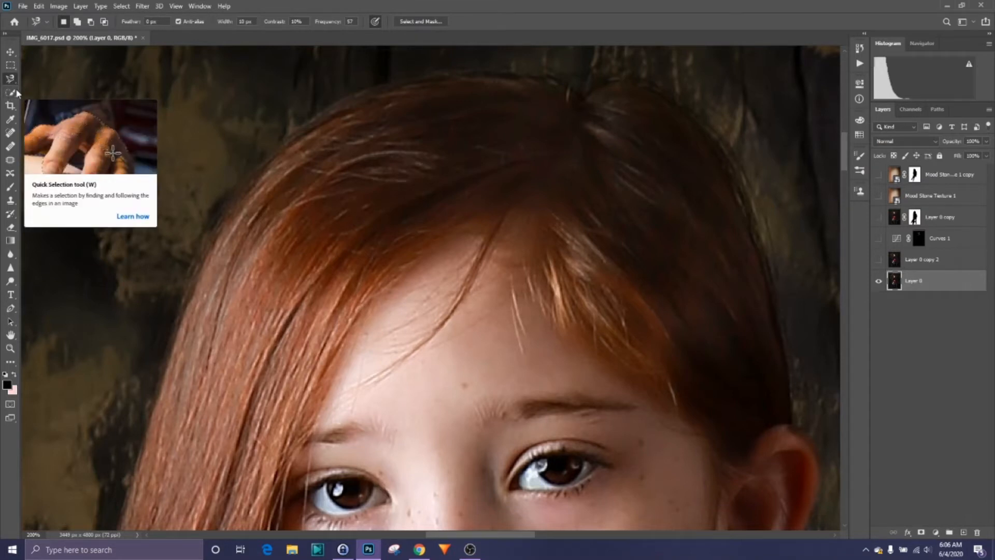
- Select the girl's face as a new selection with the Quick Selection tool and subtract part of it
click(9, 94)
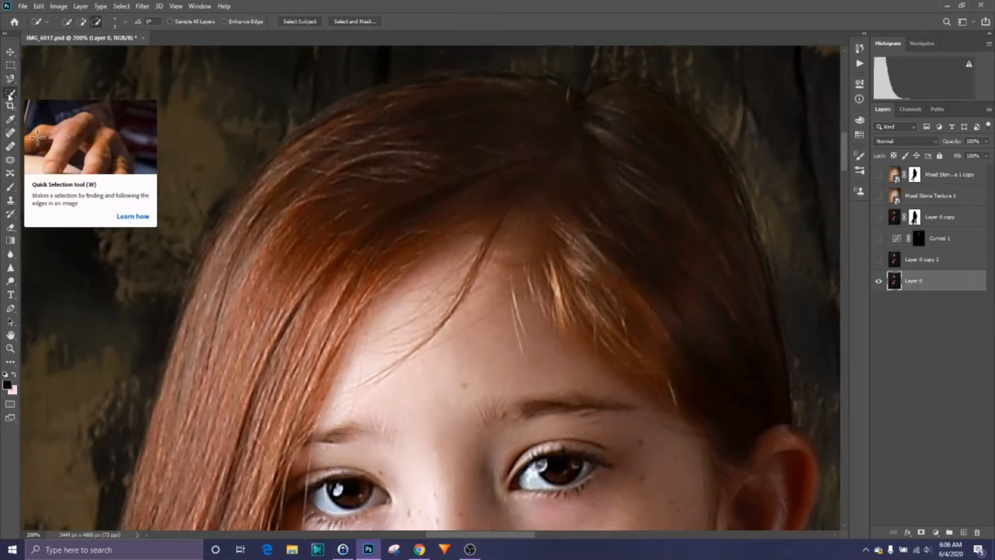
double_click(10, 335)
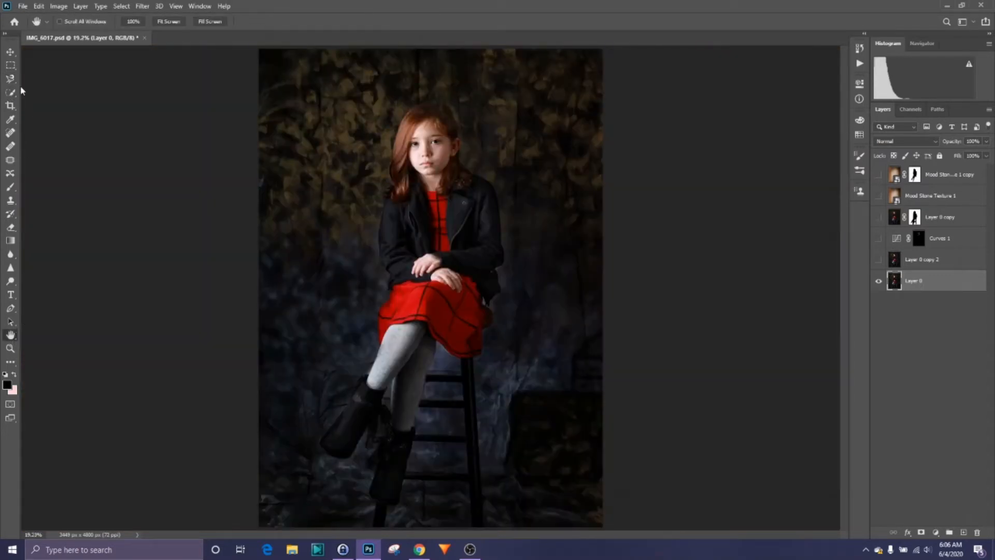
click(14, 98)
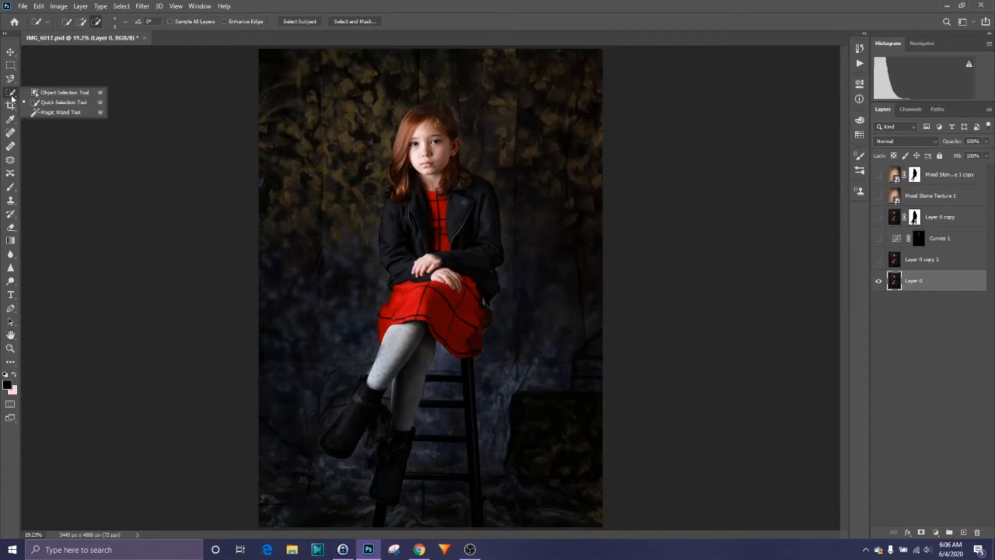
click(48, 104)
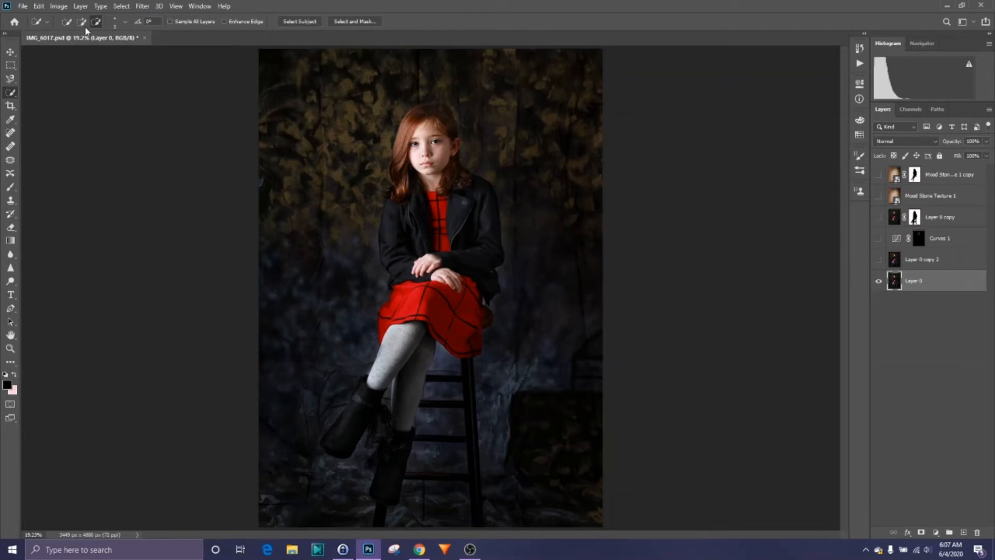
click(67, 22)
click(81, 23)
click(67, 24)
mouse_move(429, 126)
mouse_down()
mouse_move(414, 147)
mouse_move(423, 171)
mouse_move(445, 158)
mouse_up()
click(81, 23)
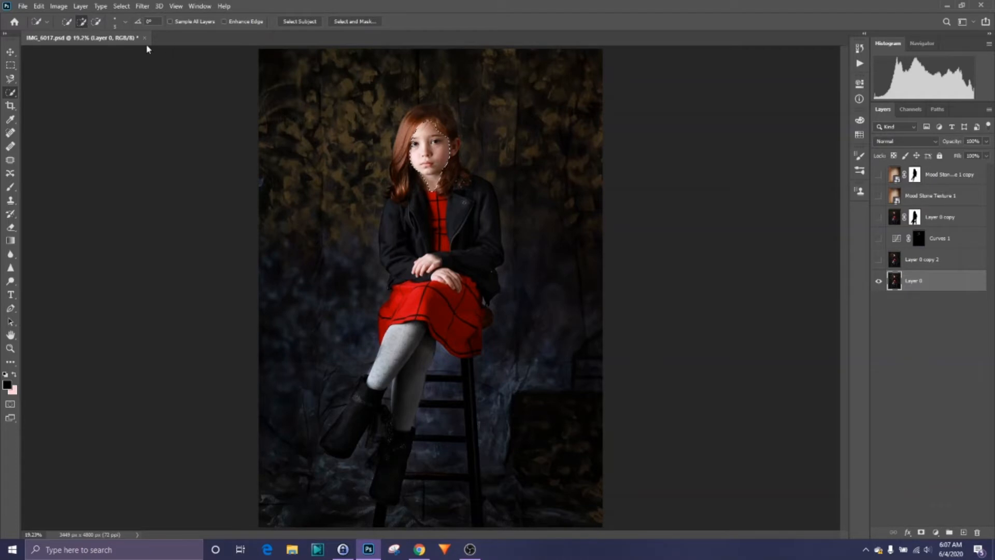
click(96, 25)
click(447, 153)
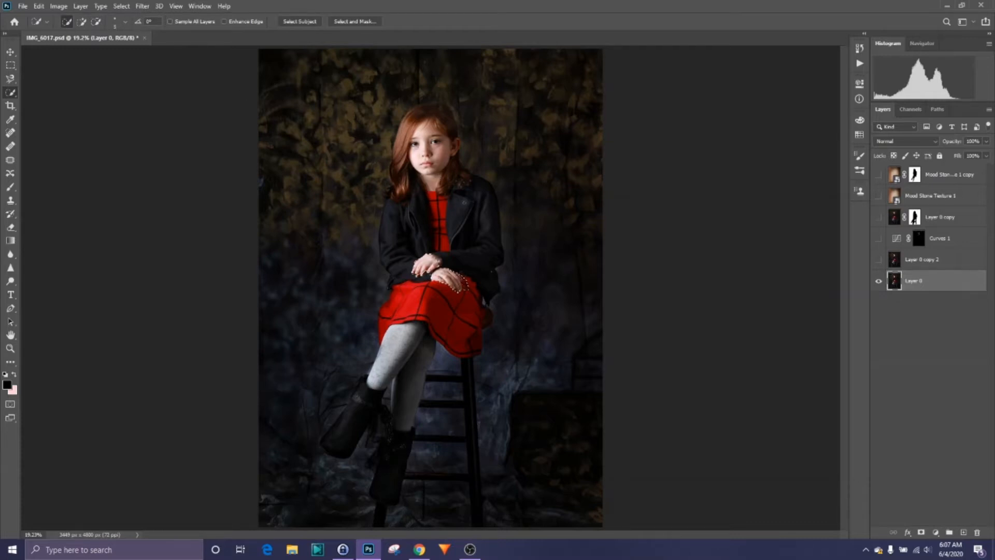
- Add the girl's stockinged legs and face to the existing quick selection on her hand
click(81, 22)
mouse_move(402, 343)
mouse_down()
mouse_move(373, 381)
mouse_move(408, 346)
mouse_move(405, 430)
mouse_up()
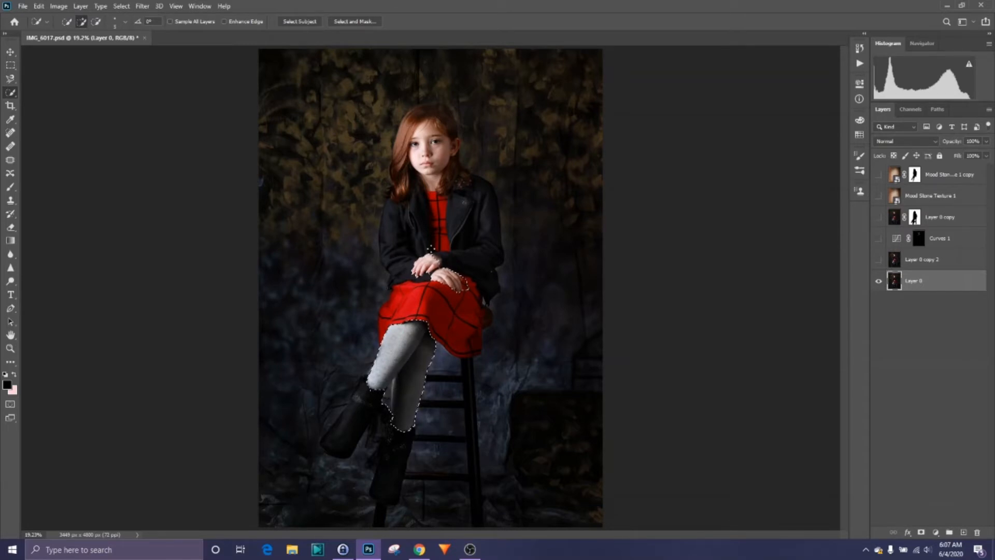
mouse_move(429, 151)
mouse_down()
mouse_move(421, 166)
mouse_move(443, 139)
mouse_move(419, 127)
mouse_up()
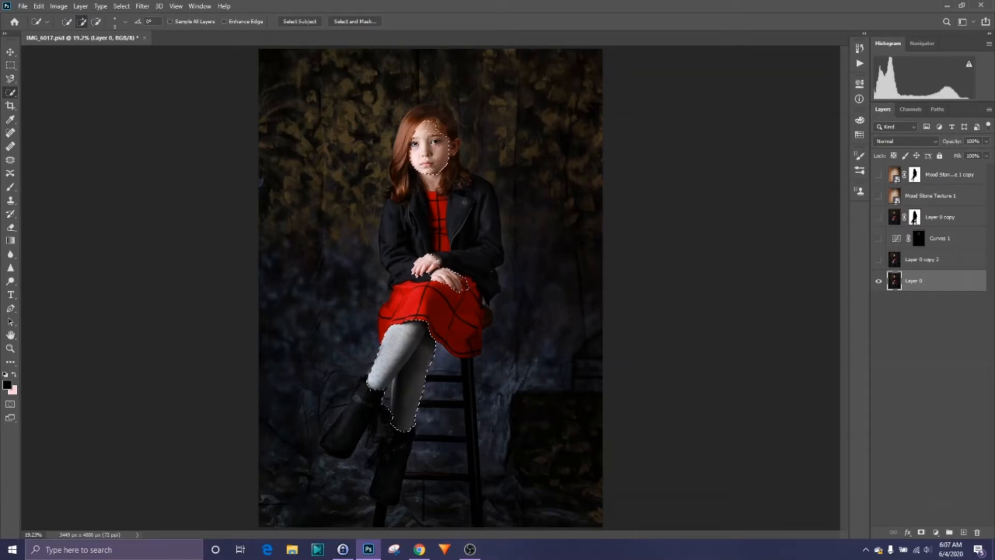
- Start a new quick selection from the girl's neck down over her open jacket, and subtract the jacket and neck areas from it
click(67, 21)
click(438, 182)
mouse_move(438, 182)
mouse_down()
mouse_move(459, 196)
mouse_move(469, 248)
mouse_up()
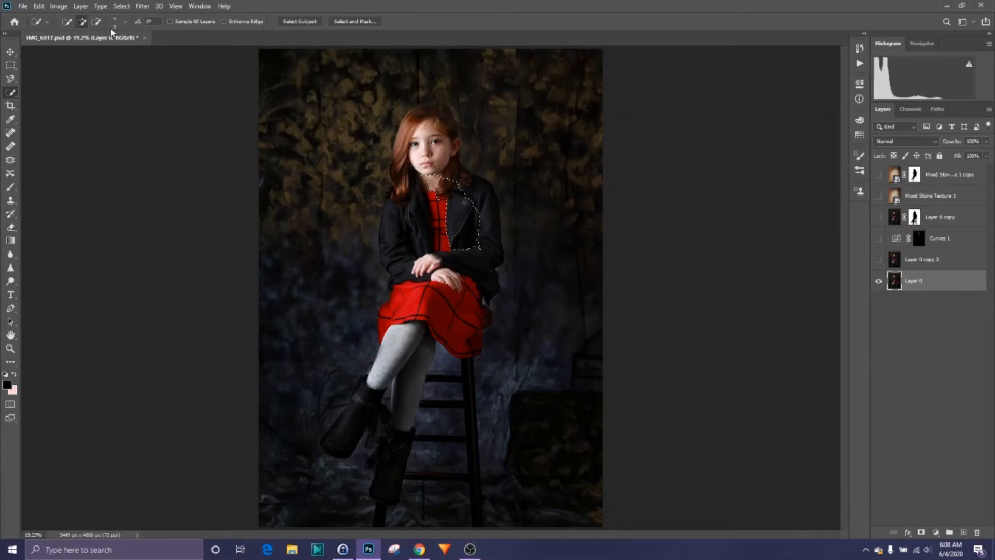
click(95, 21)
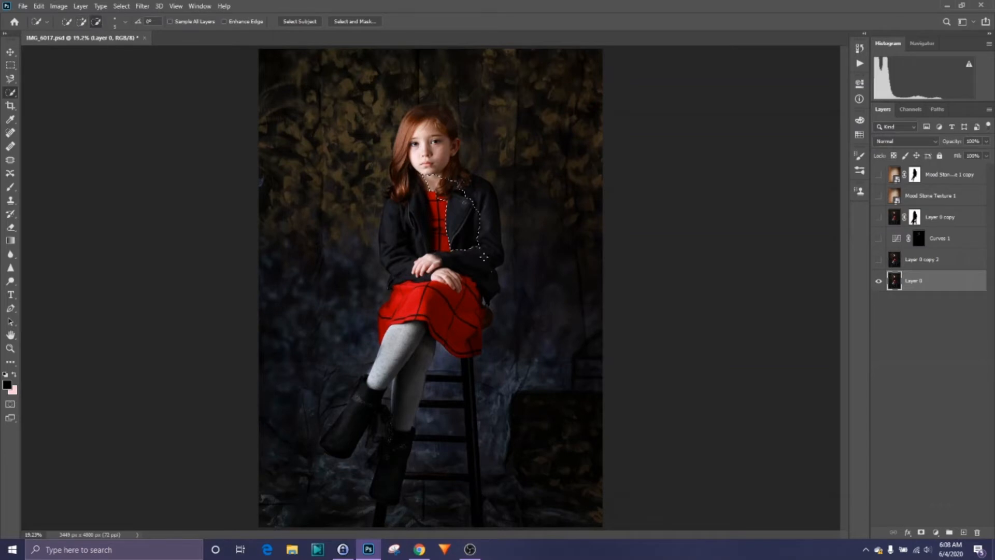
mouse_move(482, 237)
mouse_down()
mouse_move(477, 208)
mouse_move(476, 220)
mouse_move(470, 198)
mouse_move(433, 177)
mouse_up()
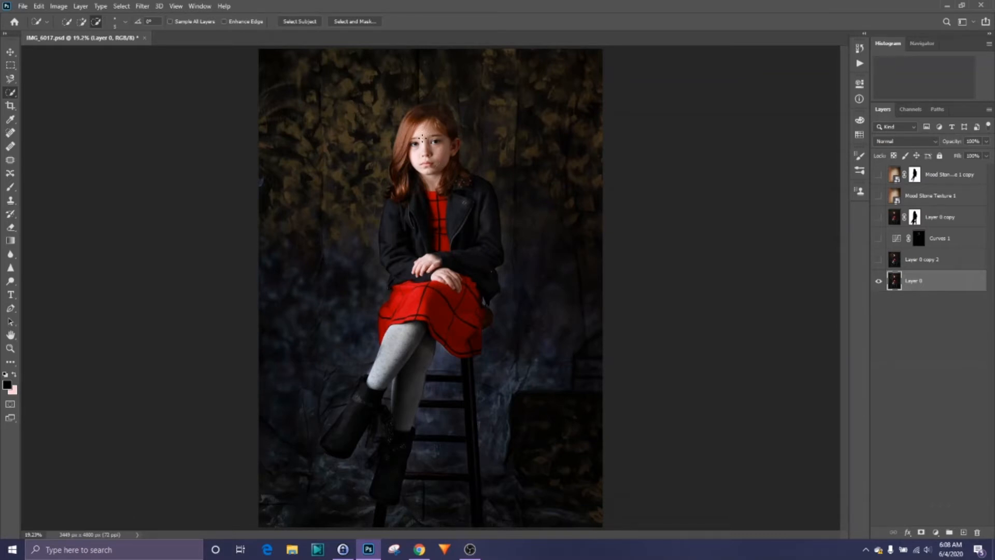
- Add part of the girl's face to the quick selection, and deselect everything
click(81, 22)
mouse_move(418, 135)
mouse_down()
mouse_move(444, 172)
mouse_move(442, 139)
mouse_move(454, 150)
mouse_move(436, 155)
mouse_move(428, 131)
mouse_up()
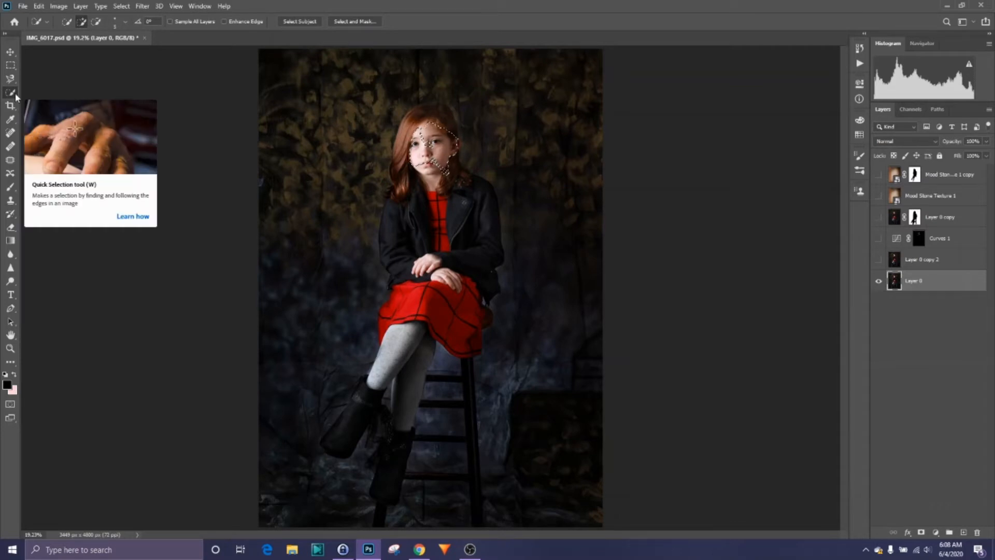
click(122, 6)
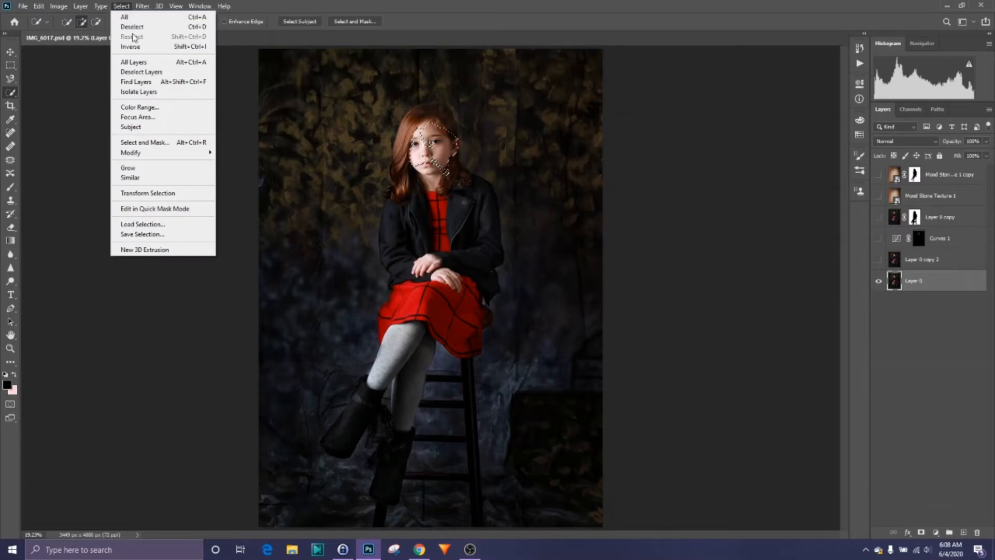
click(132, 28)
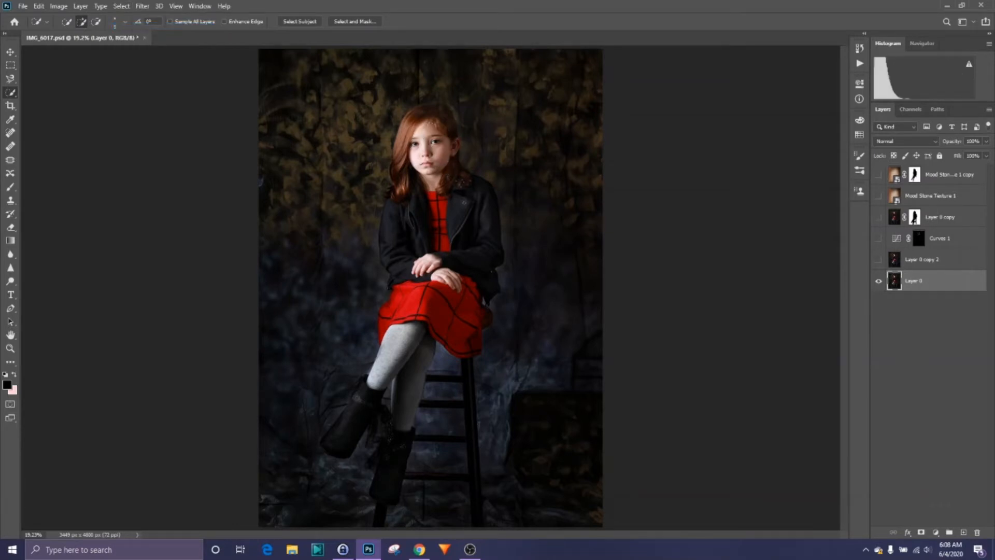
- Make a small quick selection near the hairline in a close-up of the girl's face, return to the full image, and deselect it
click(10, 348)
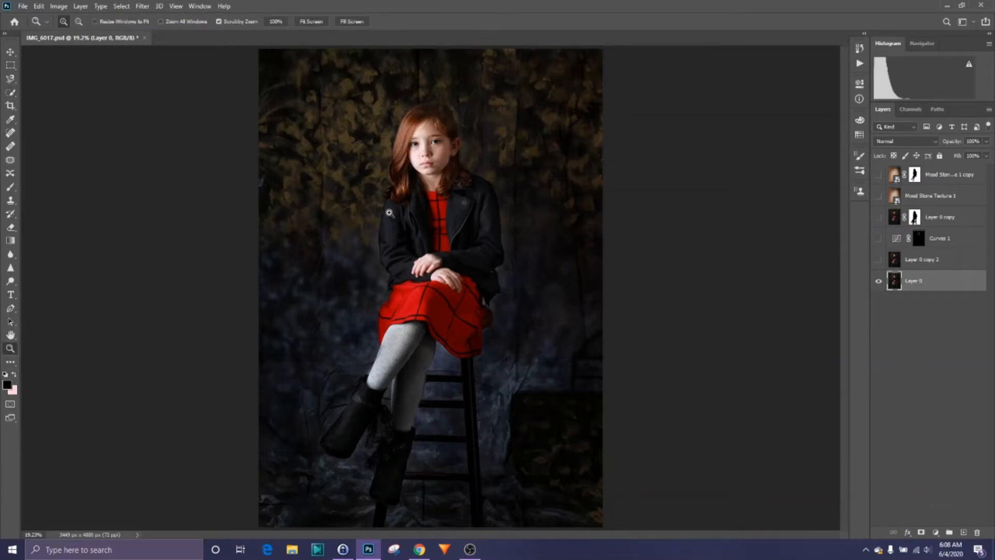
drag(419, 157, 424, 156)
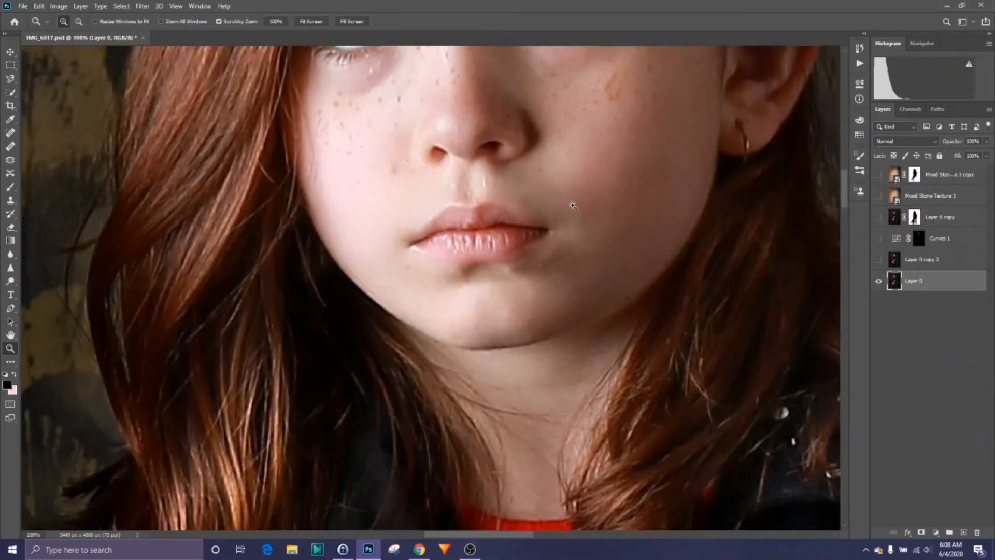
drag(842, 200, 840, 184)
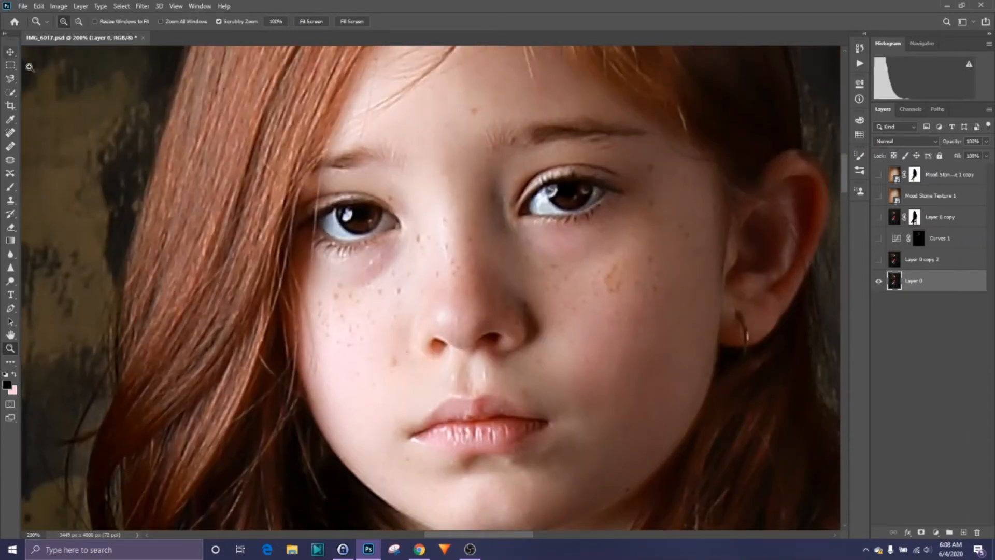
click(11, 93)
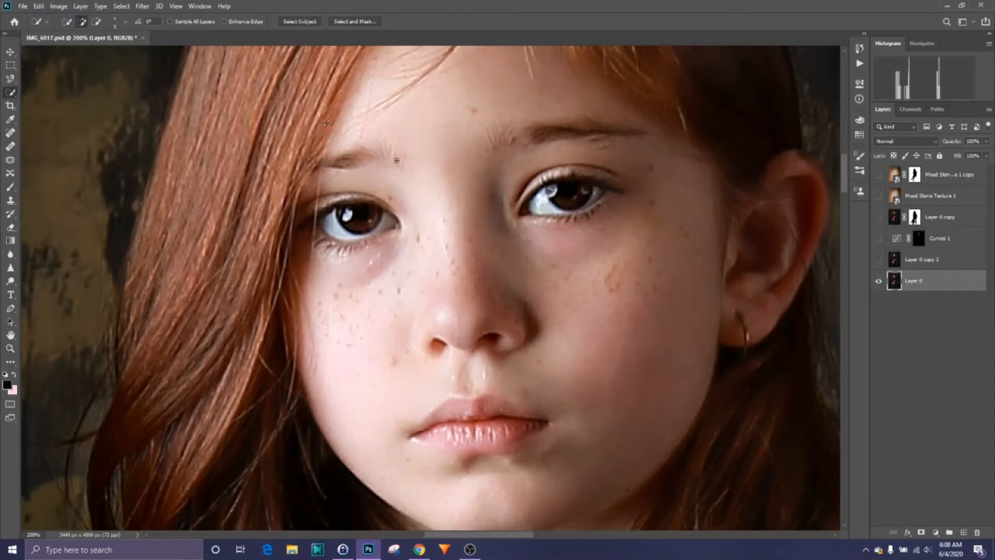
double_click(10, 335)
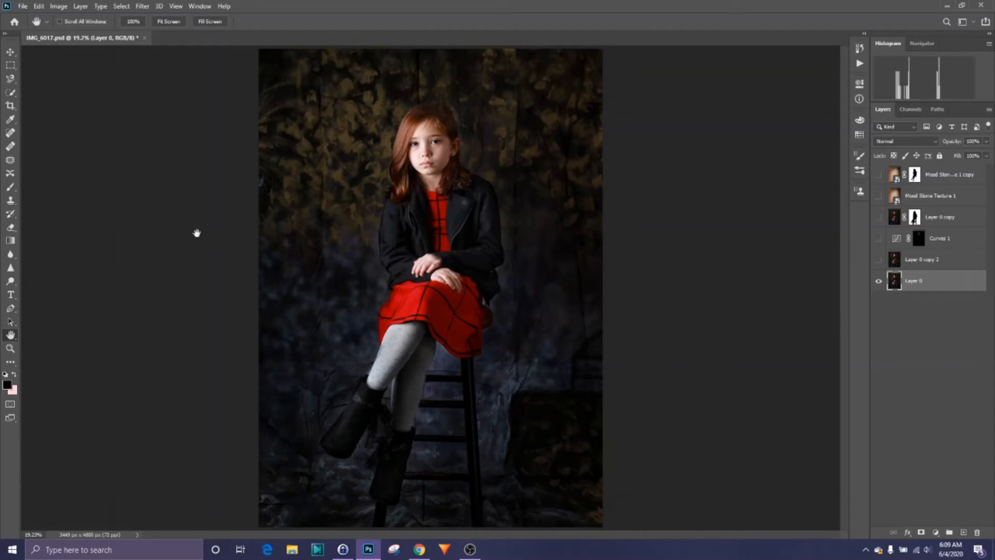
click(126, 7)
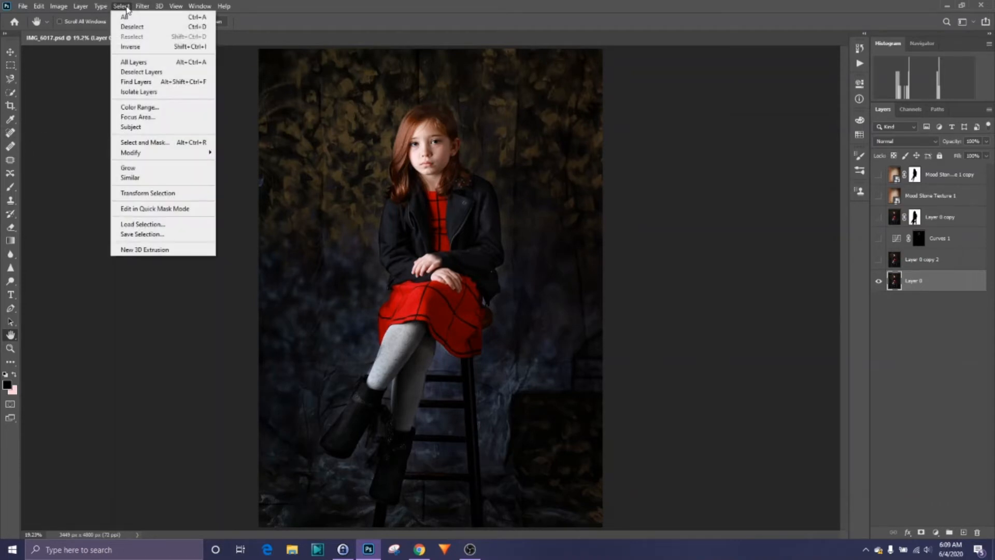
click(130, 26)
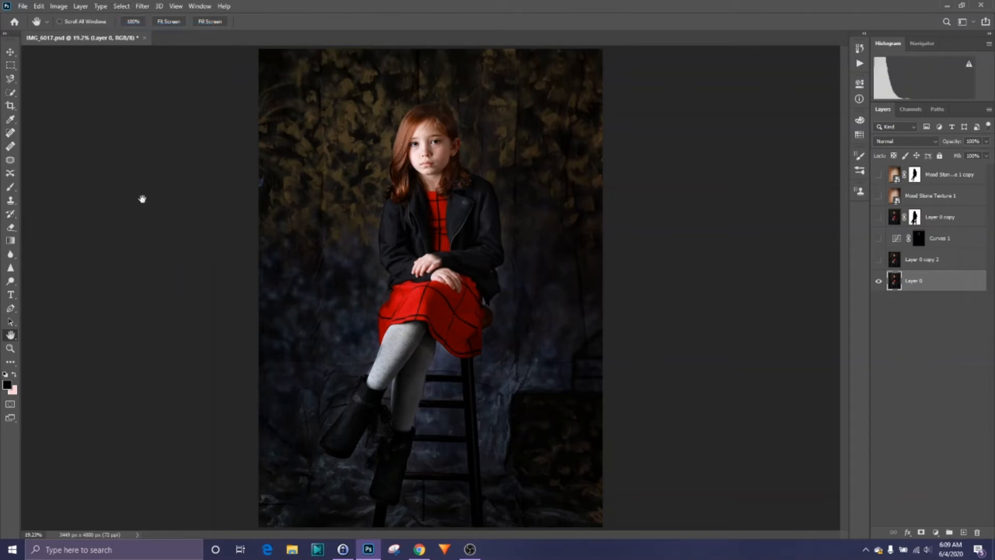
- Activate the Spot Healing Brush for a close-up of the girl's face and examine its brush settings and blending modes
click(10, 349)
drag(440, 172, 846, 228)
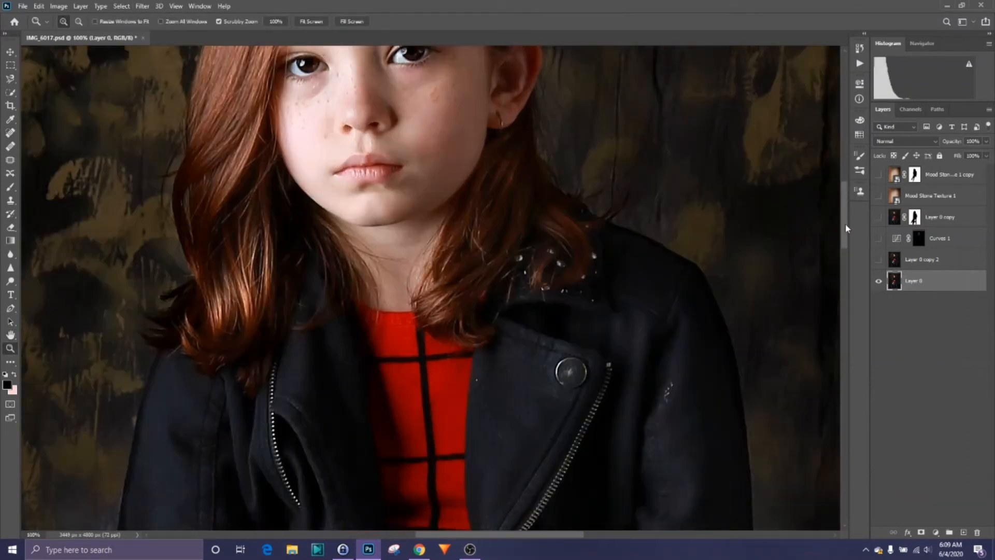
scroll(422, 255, up, 5)
click(408, 260)
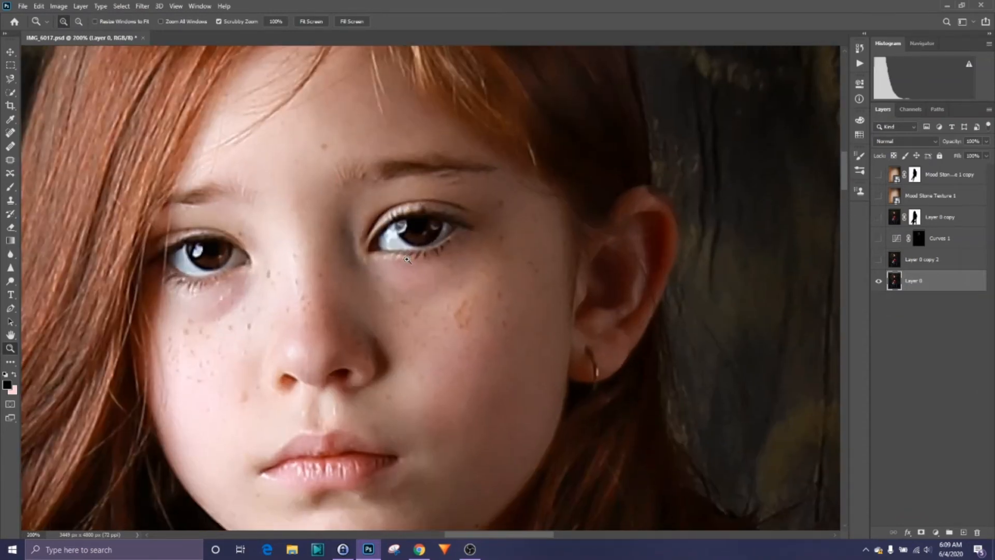
scroll(536, 535, left, 5)
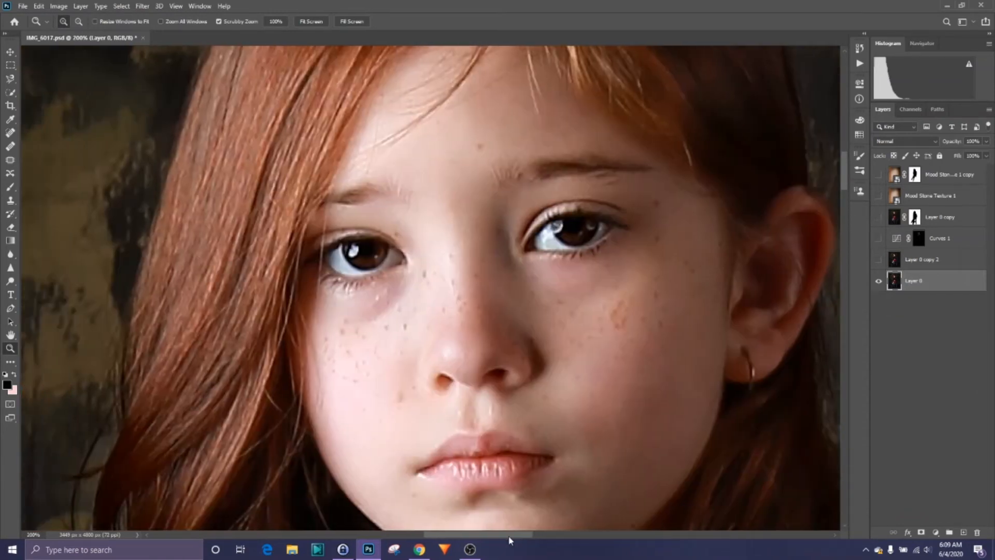
drag(845, 168, 853, 181)
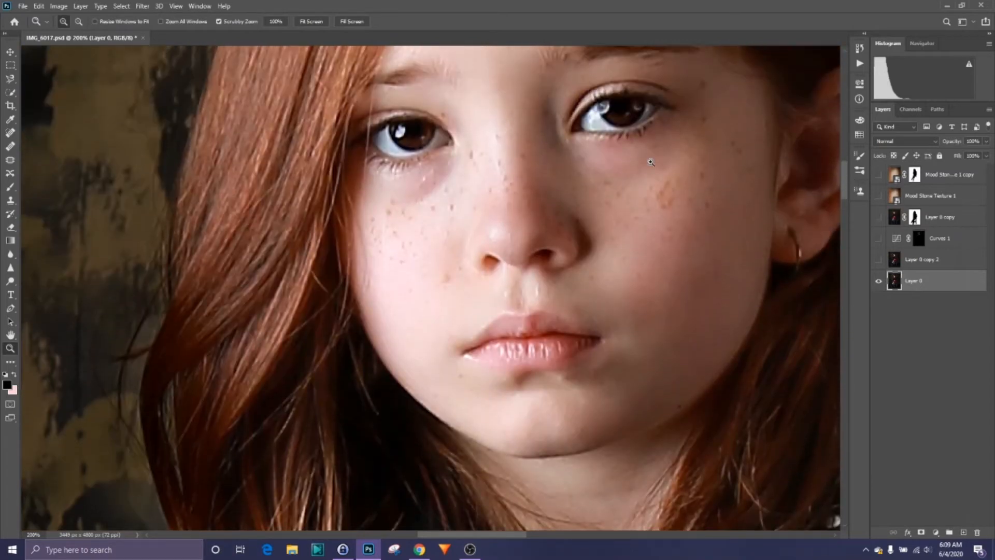
click(12, 133)
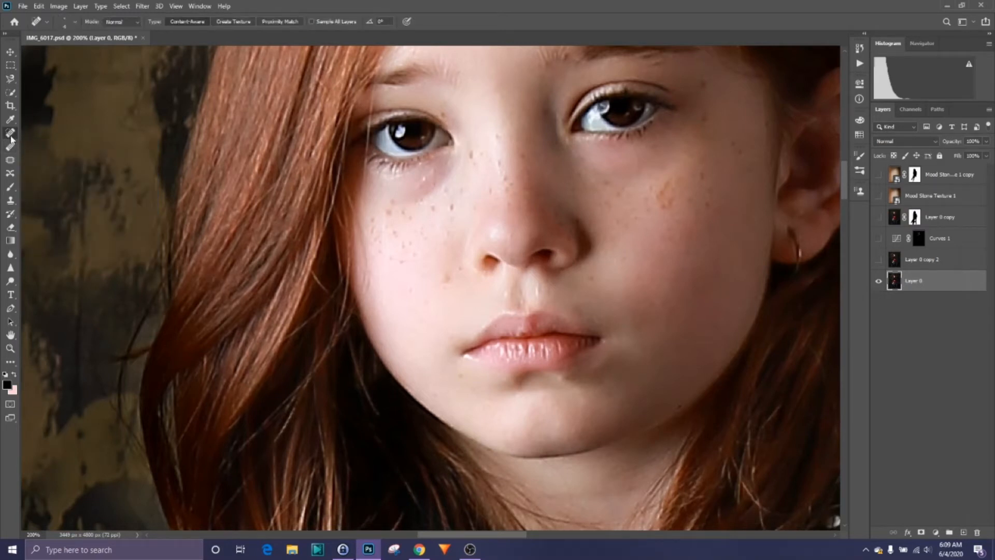
click(76, 22)
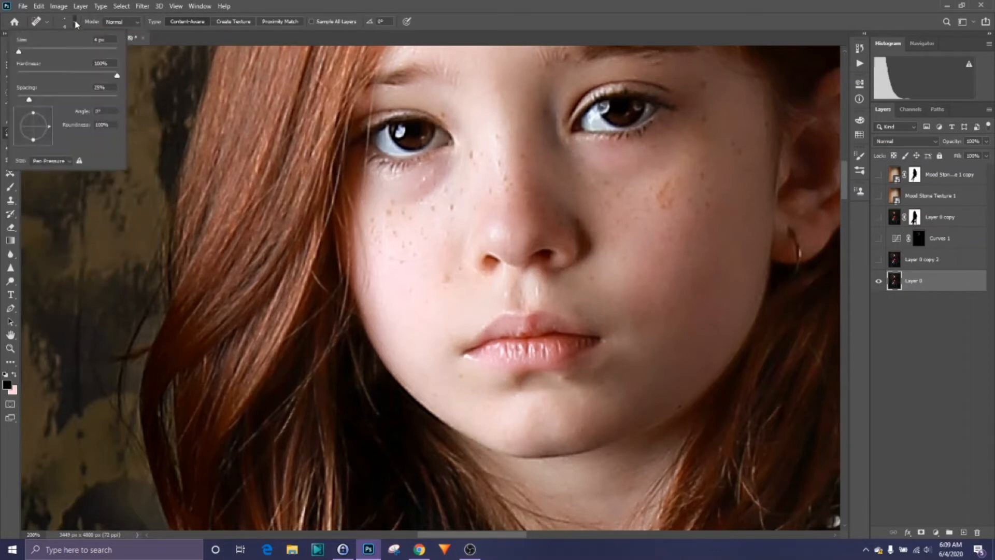
click(75, 22)
click(136, 25)
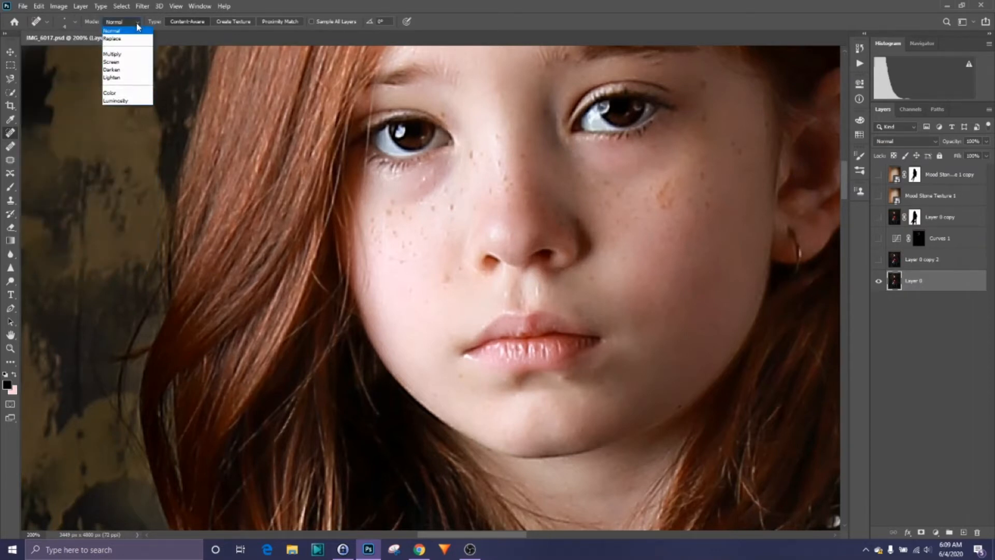
click(136, 22)
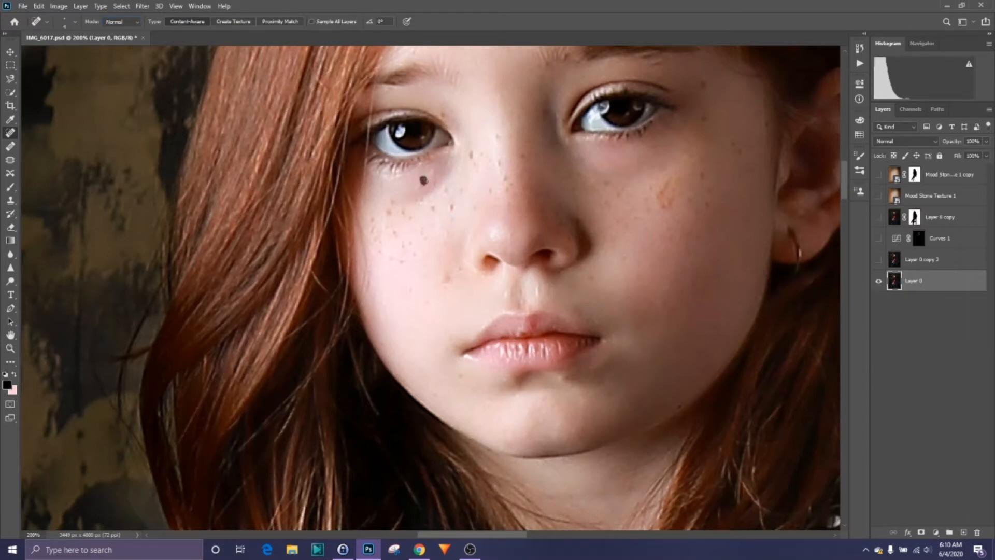
- Remove the small spots under the girl's eye and the mole on her forehead with the Content-Aware Spot Healing Brush
click(424, 180)
drag(431, 171, 436, 169)
scroll(848, 187, up, 5)
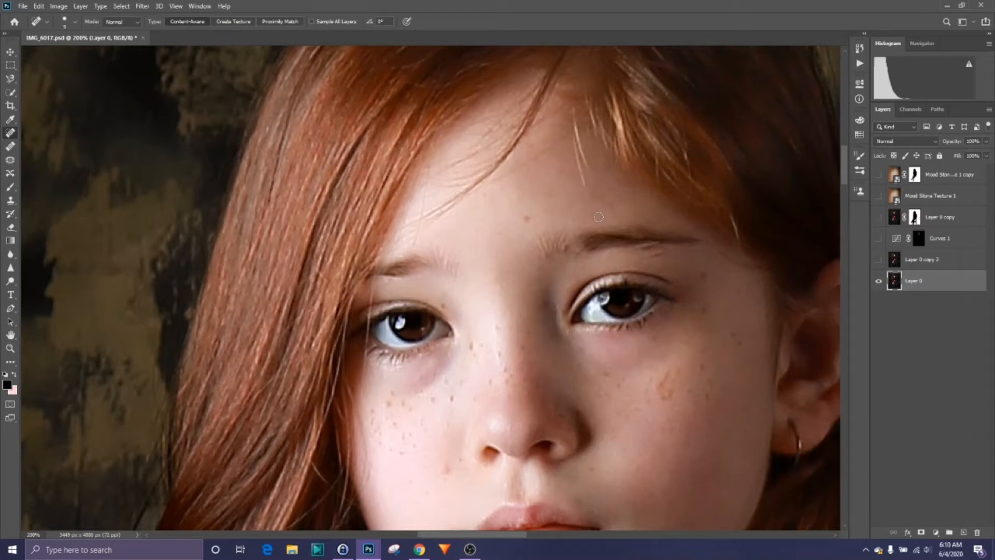
click(528, 217)
click(520, 215)
- Paint over the stray hair strands across the girl's forehead and hairline with the Spot Healing Brush
drag(423, 198, 412, 249)
drag(540, 158, 488, 188)
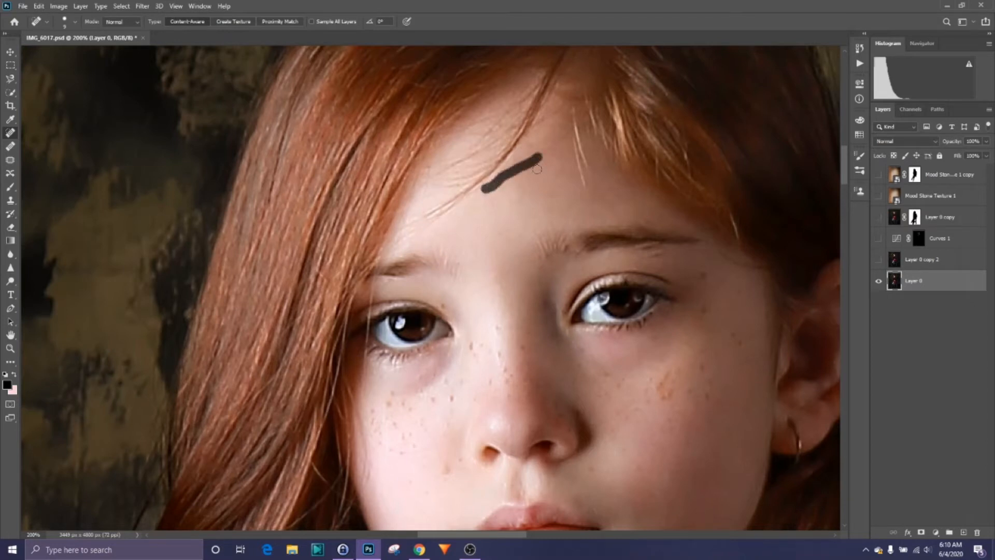
drag(568, 136, 527, 162)
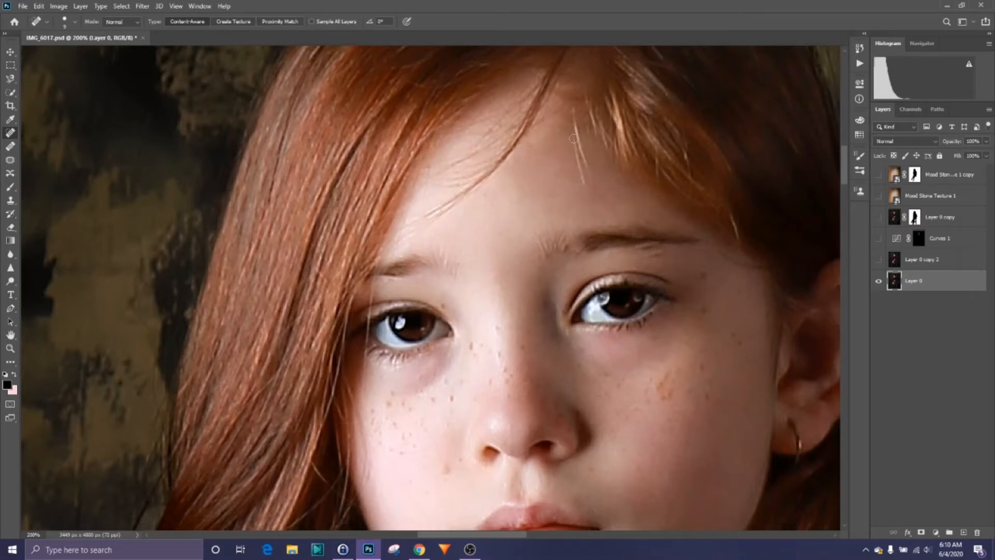
drag(571, 133, 591, 197)
drag(572, 122, 591, 179)
drag(576, 143, 584, 176)
- Heal individual freckles and spots on the girl's nose bridge, upper lip and cheeks with the Spot Healing Brush
scroll(848, 169, down, 5)
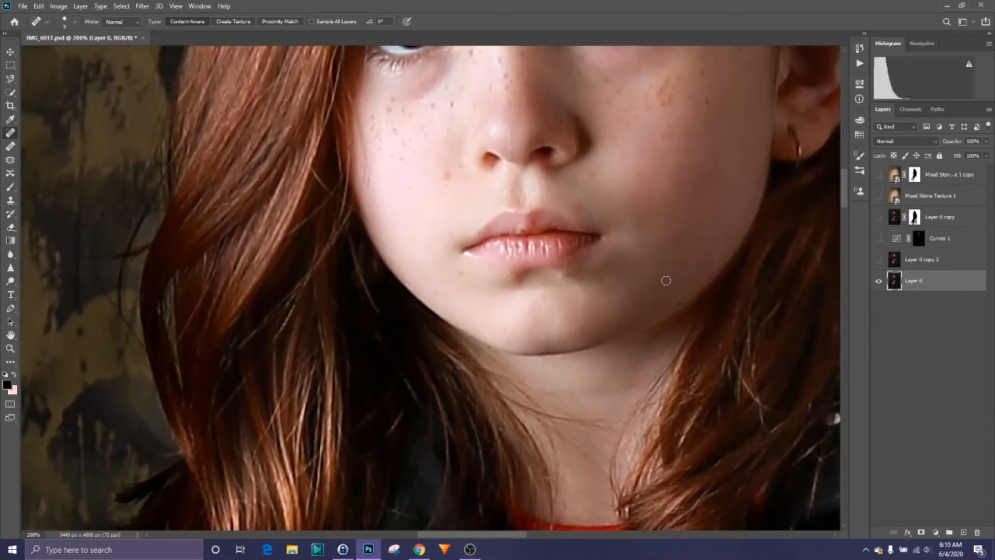
drag(844, 188, 844, 177)
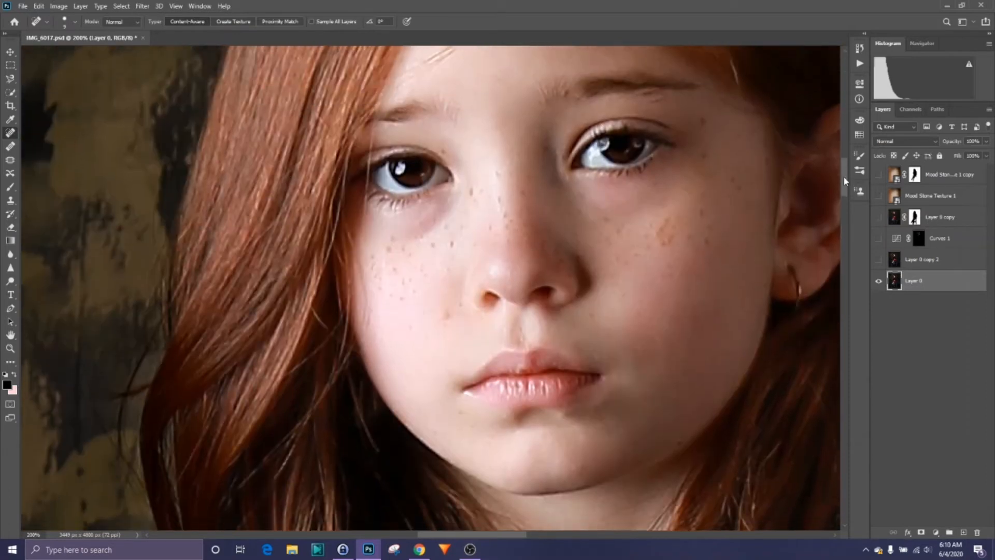
click(500, 177)
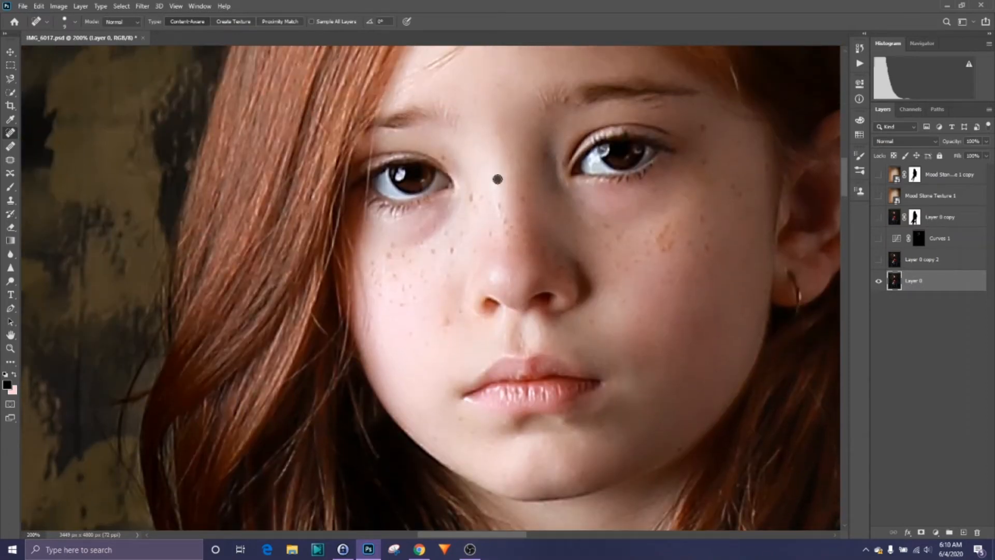
click(523, 345)
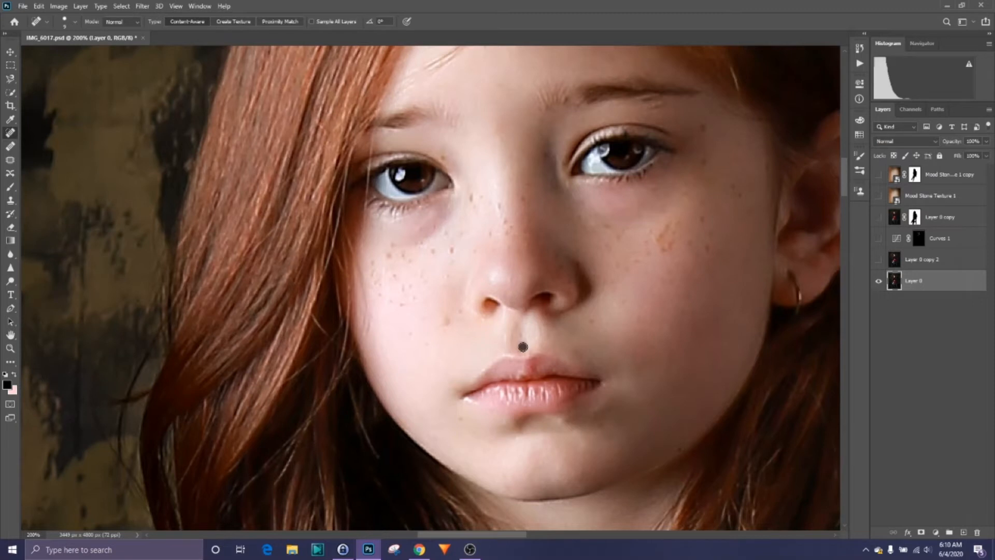
click(593, 322)
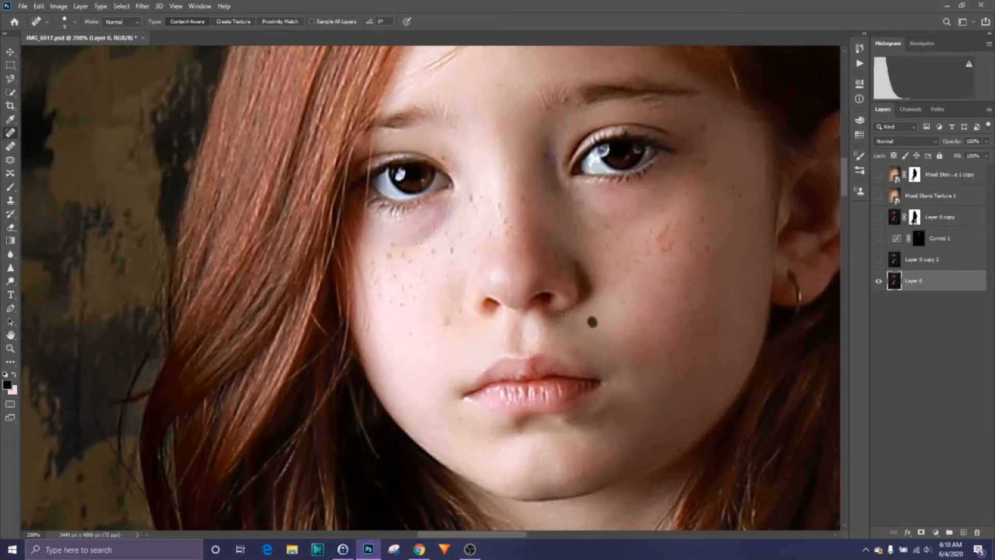
click(447, 321)
click(452, 250)
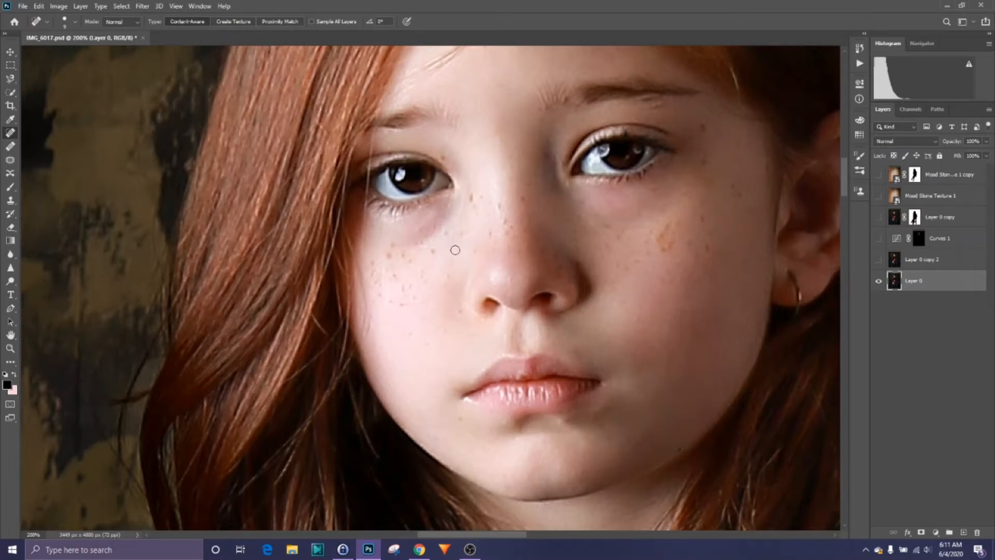
- With the Healing Brush, retouch the girl's cheek using sampled forehead skin, and a forehead spot using a sample from the dark hair
click(10, 148)
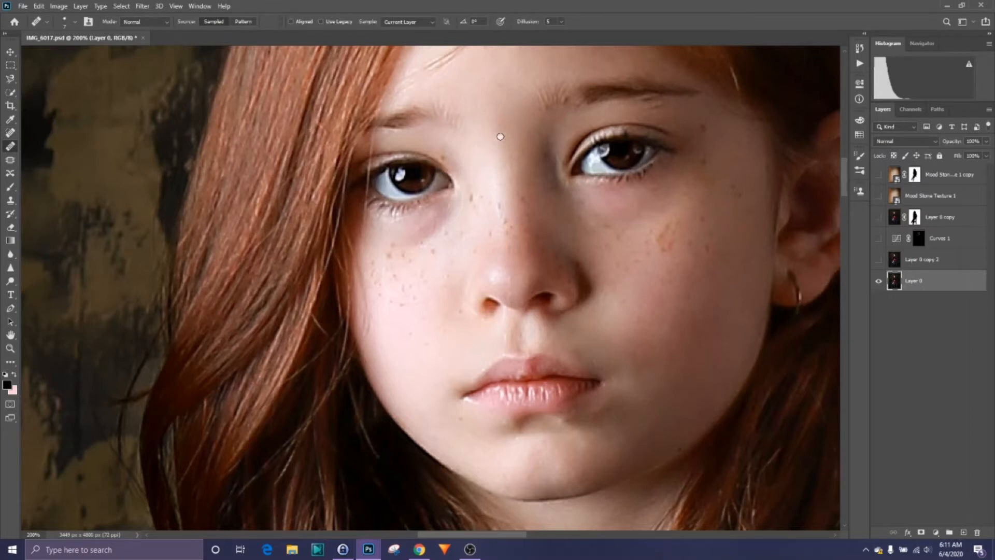
alt+click(486, 112)
mouse_move(700, 350)
mouse_down()
mouse_move(697, 359)
mouse_move(693, 326)
mouse_move(707, 322)
mouse_up()
alt+click(389, 491)
mouse_move(499, 73)
mouse_down()
mouse_move(507, 81)
mouse_move(496, 76)
mouse_up()
scroll(849, 173, up, 2)
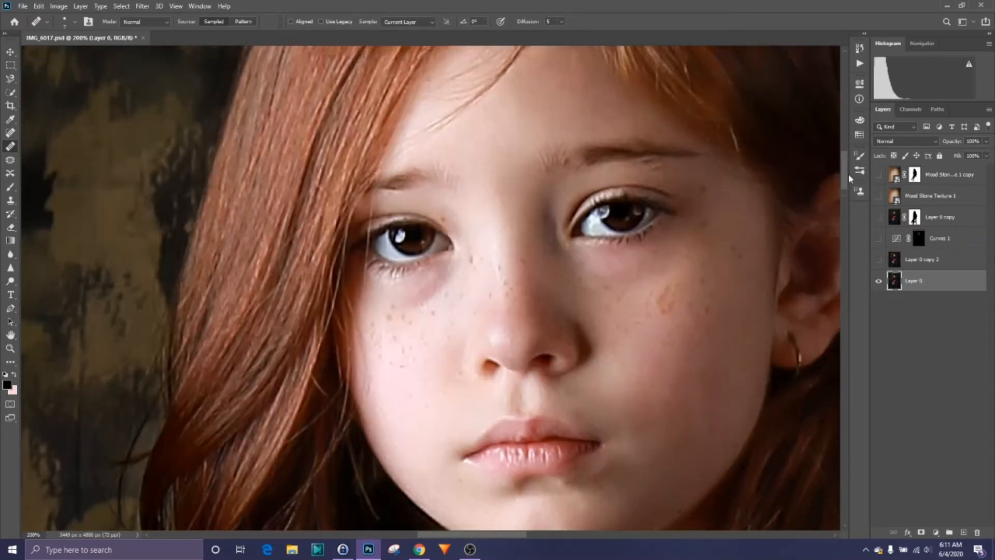
scroll(848, 173, up, 1)
scroll(848, 173, down, 3)
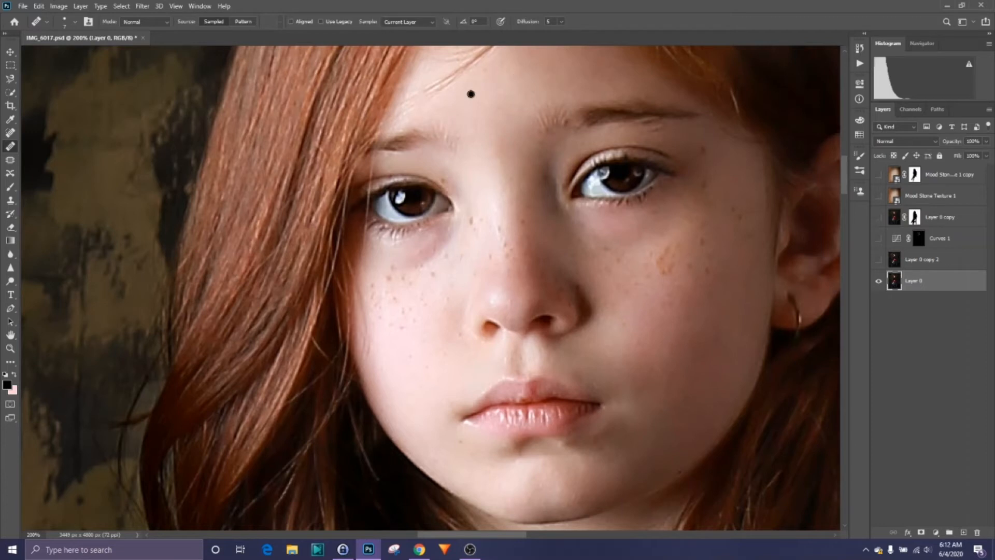
- Switch from the healing tools to the Brush tool, choosing it over the Pencil tool in its group
click(11, 134)
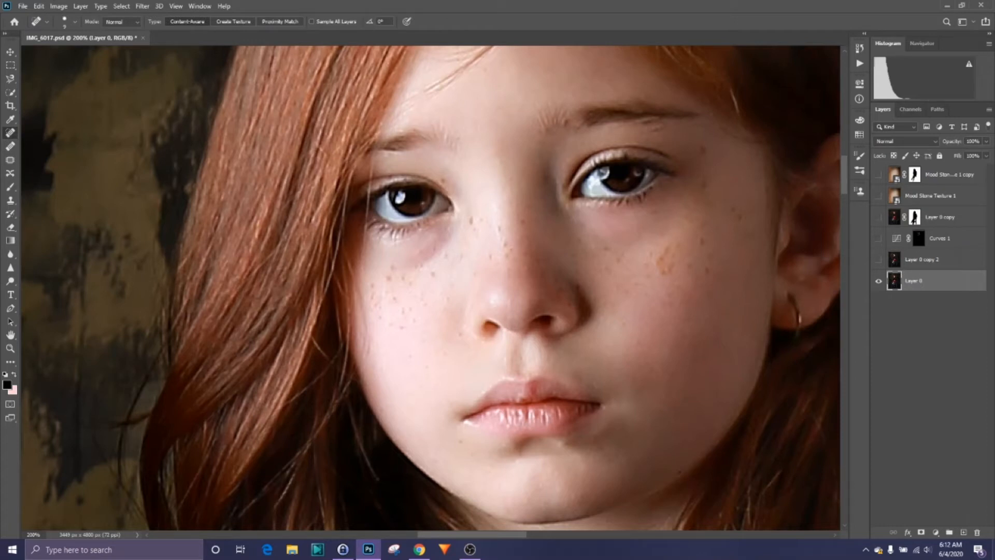
click(10, 189)
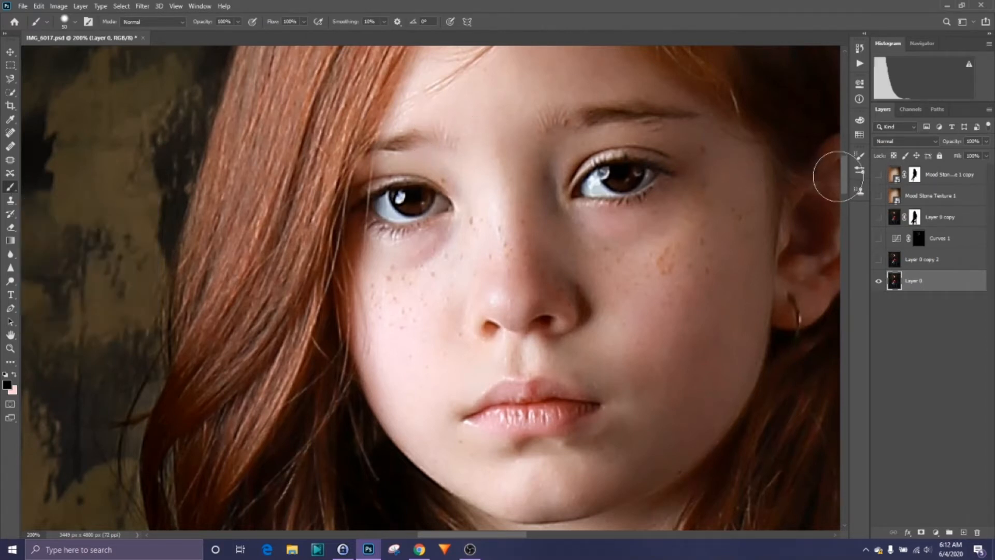
scroll(844, 175, up, 1)
drag(844, 175, 845, 166)
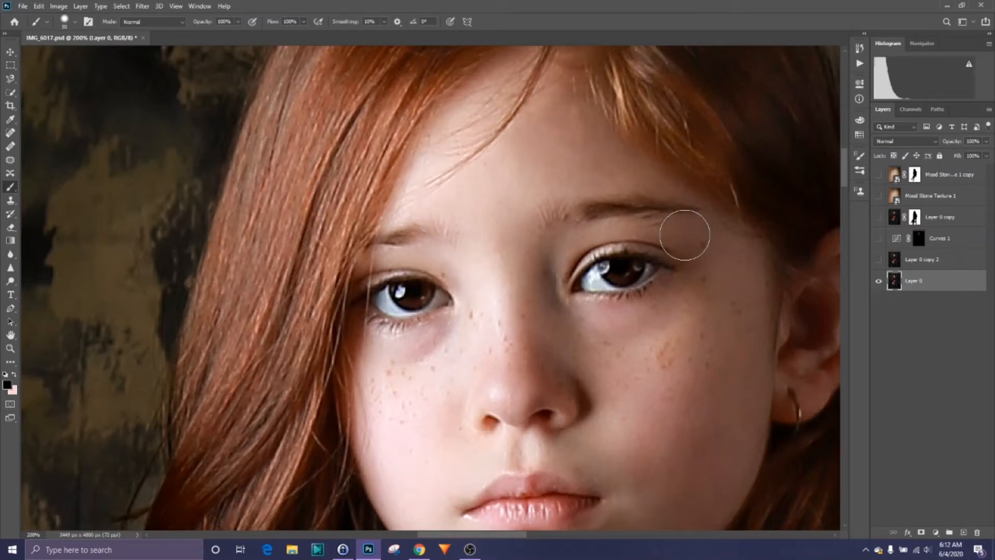
right_click(9, 192)
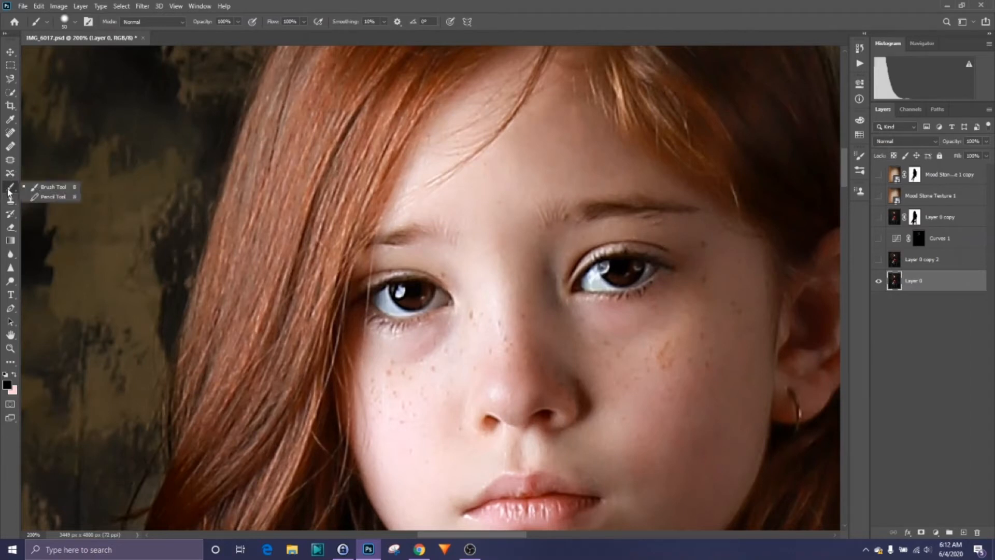
click(53, 187)
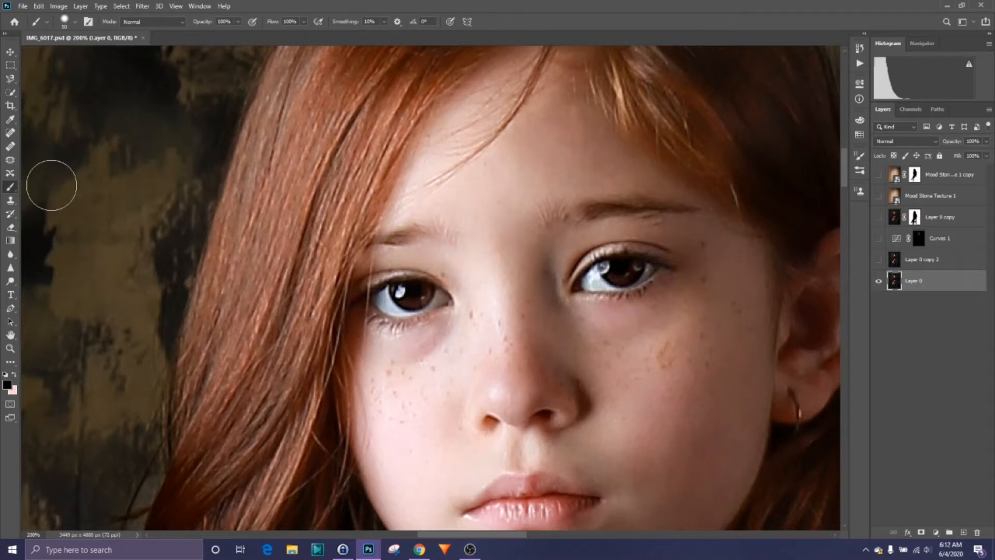
- Set the brush angle to 21° and choose the KYLE Ultimate Charcoal Pencil 25px brush from the Dry Media Brushes
click(75, 23)
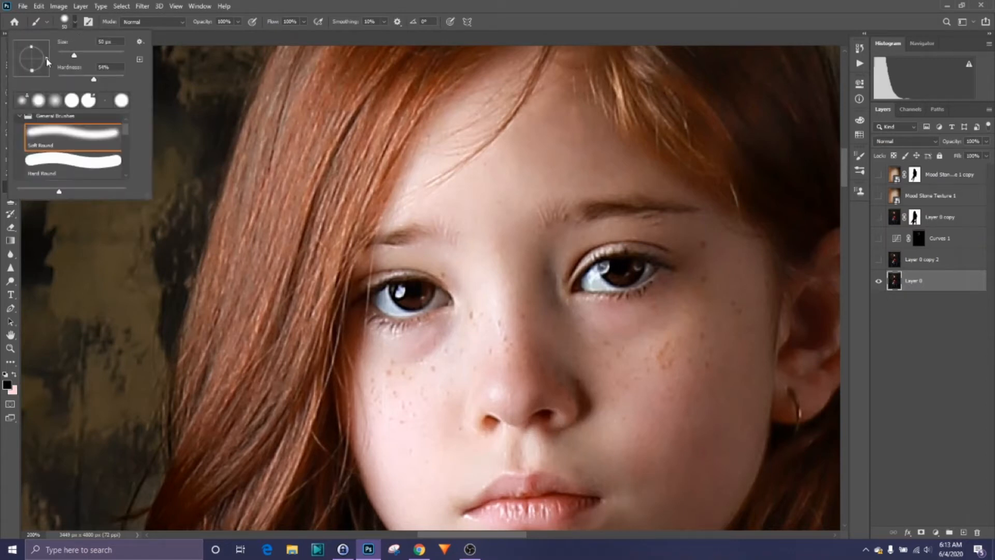
mouse_move(47, 53)
mouse_down()
mouse_move(49, 64)
mouse_move(46, 52)
mouse_up()
drag(127, 133, 132, 171)
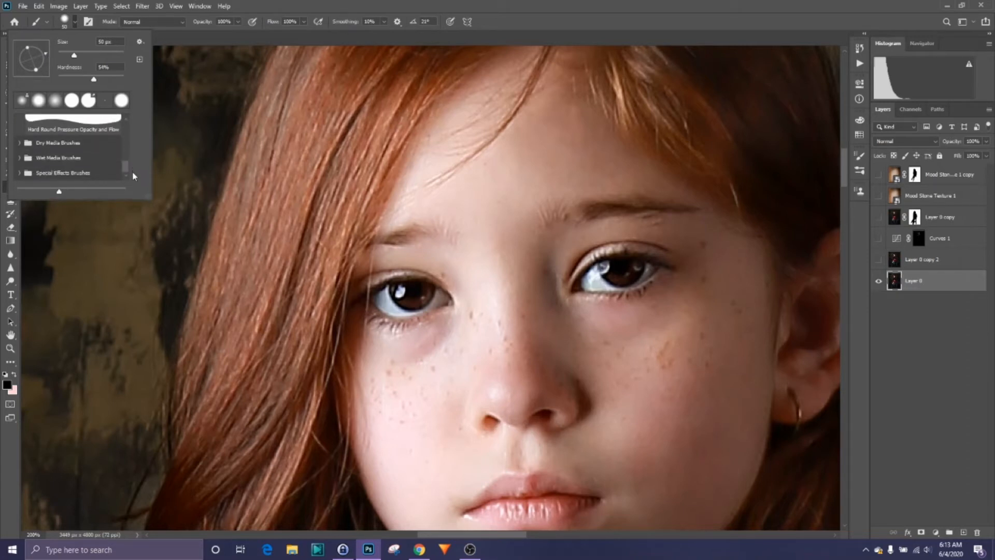
click(19, 143)
scroll(127, 157, down, 1)
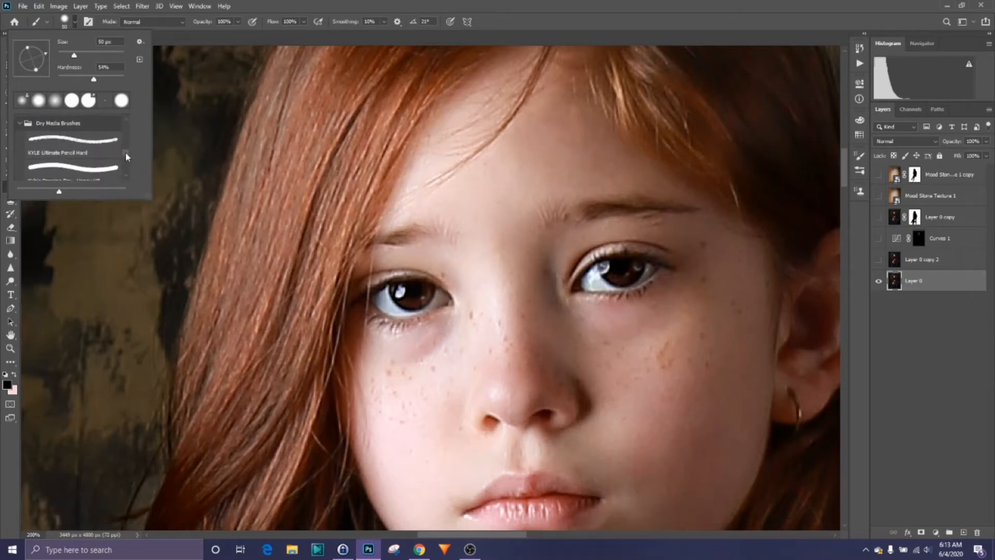
scroll(126, 157, down, 1)
click(75, 161)
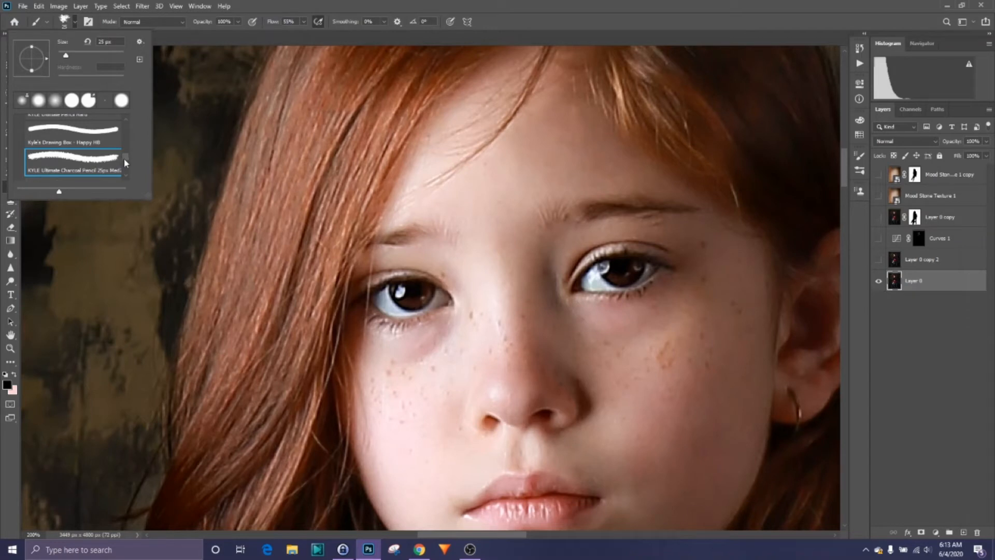
scroll(102, 143, down, 2)
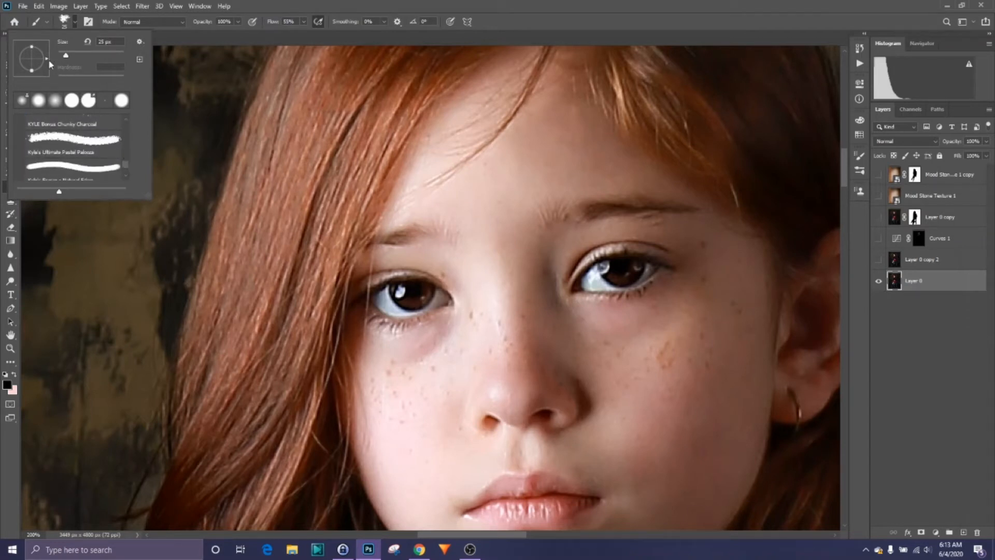
- Set the charcoal brush's angle to -140° and its size to 51 px
drag(47, 61, 44, 51)
click(17, 76)
mouse_move(65, 57)
mouse_down()
mouse_move(96, 57)
mouse_move(75, 57)
mouse_up()
- Choose the Soft Round general brush with 76% hardness, and look through the brush preset options
drag(126, 165, 134, 123)
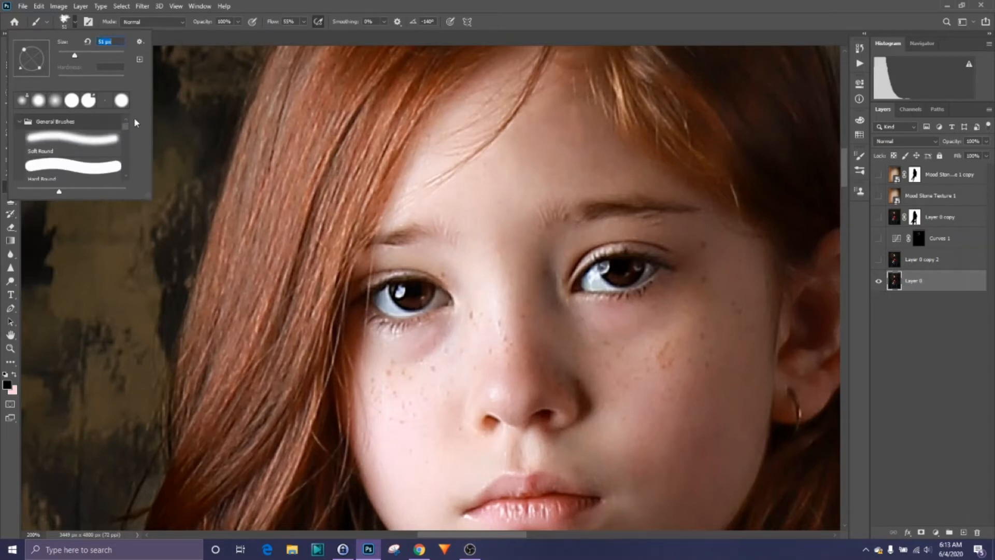
click(89, 149)
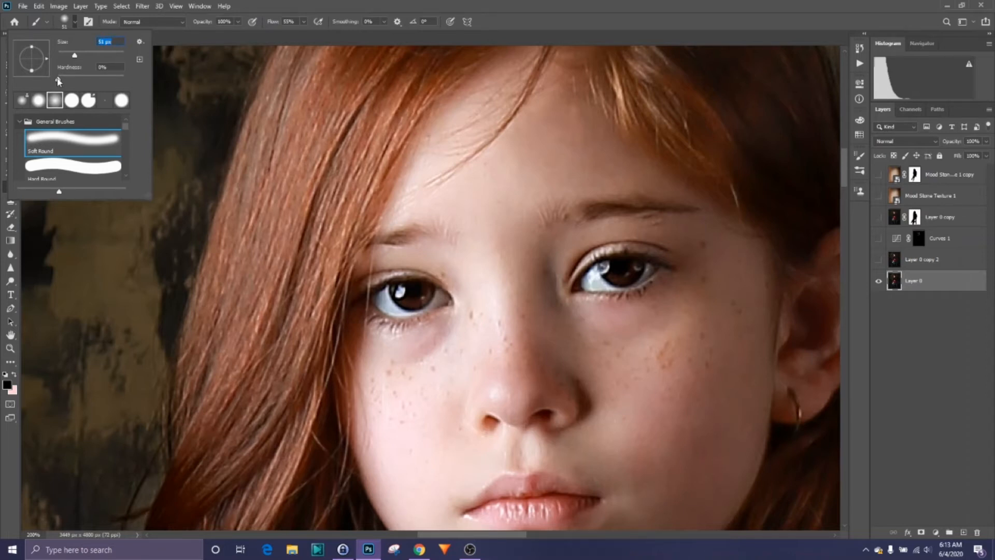
drag(58, 79, 133, 85)
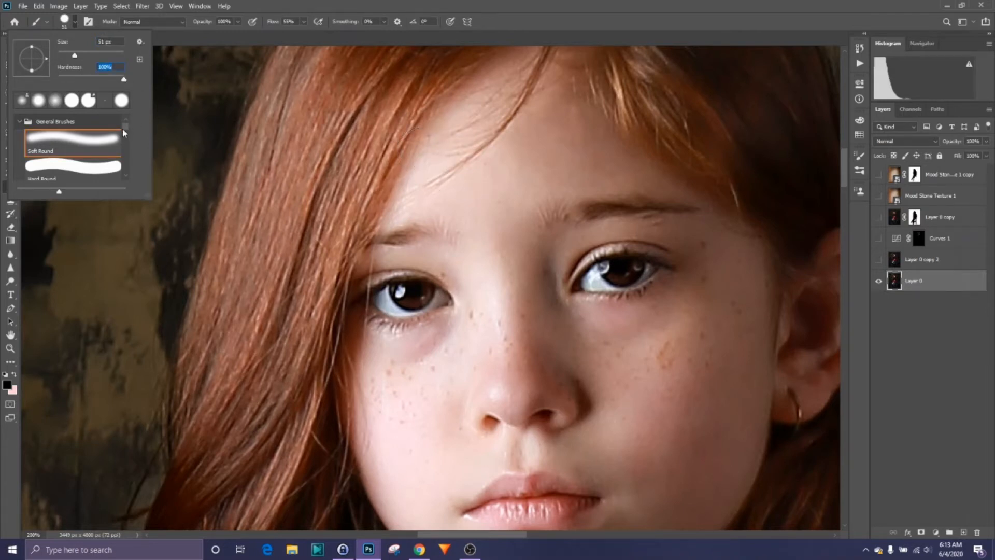
mouse_move(124, 82)
mouse_down()
mouse_move(83, 83)
mouse_move(111, 85)
mouse_up()
click(139, 43)
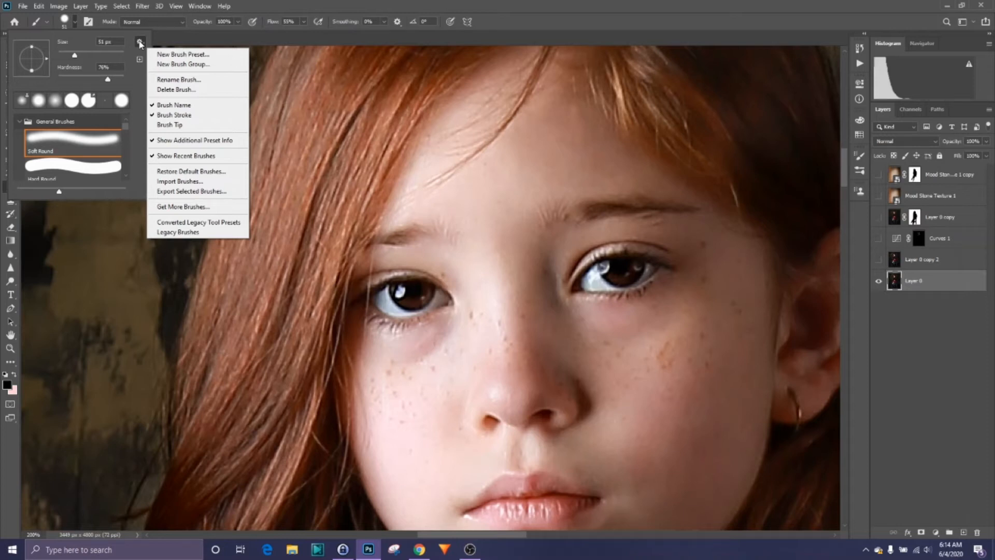
click(136, 78)
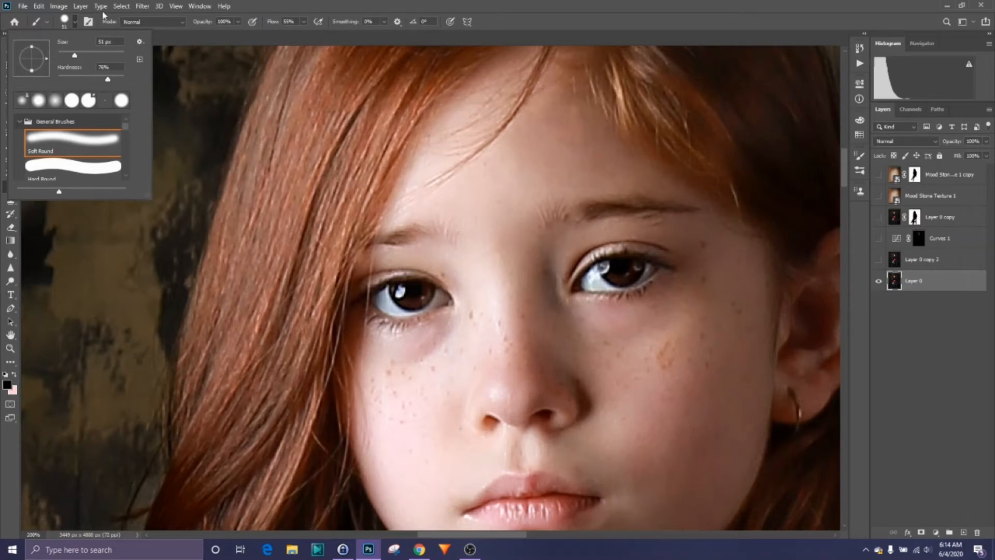
- Close the brush preset options, show the Layer 0 copy layer and select its layer mask
click(378, 4)
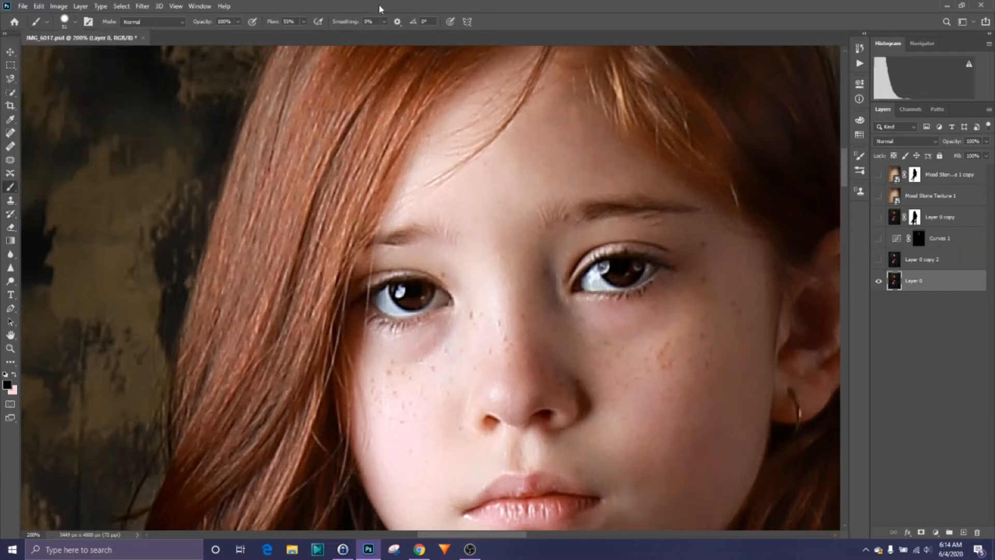
click(880, 219)
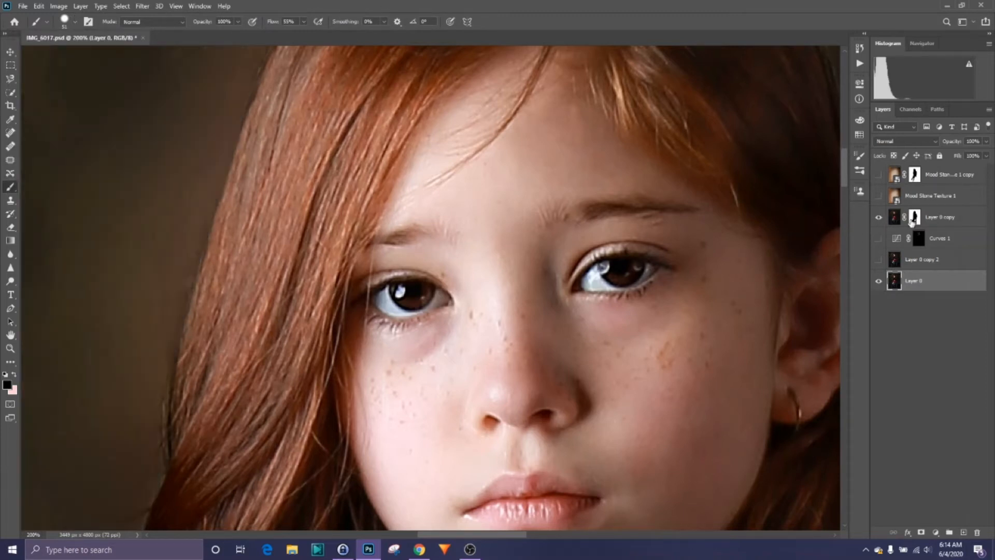
click(915, 218)
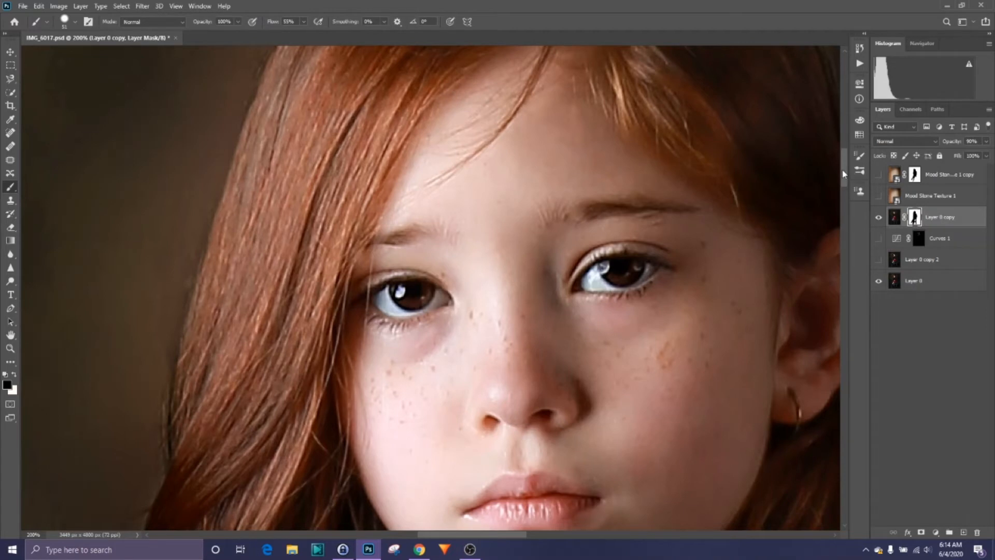
mouse_move(843, 174)
mouse_down()
mouse_move(844, 192)
mouse_move(849, 172)
mouse_up()
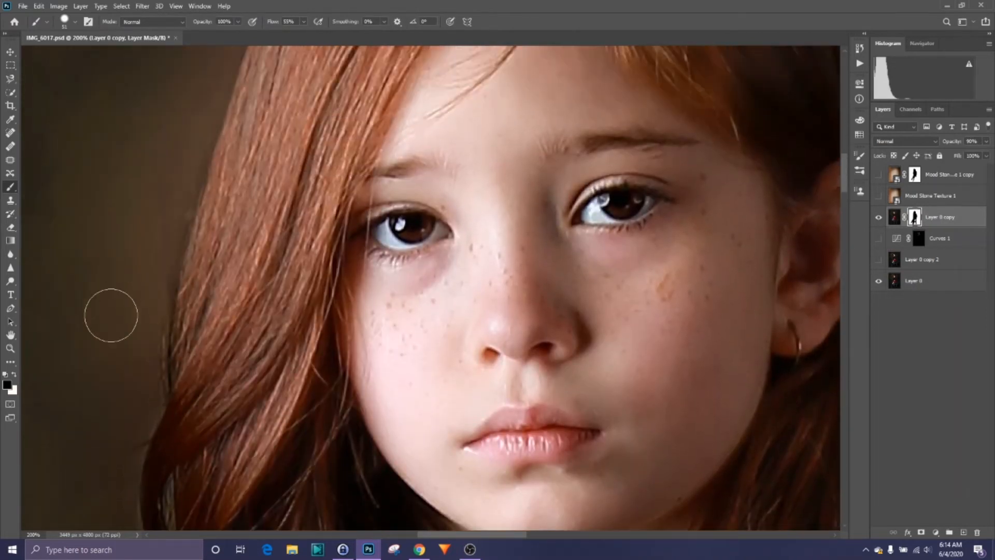
- Fit the whole portrait in view and compare the backdrop with Layer 0 copy hidden and shown
double_click(10, 334)
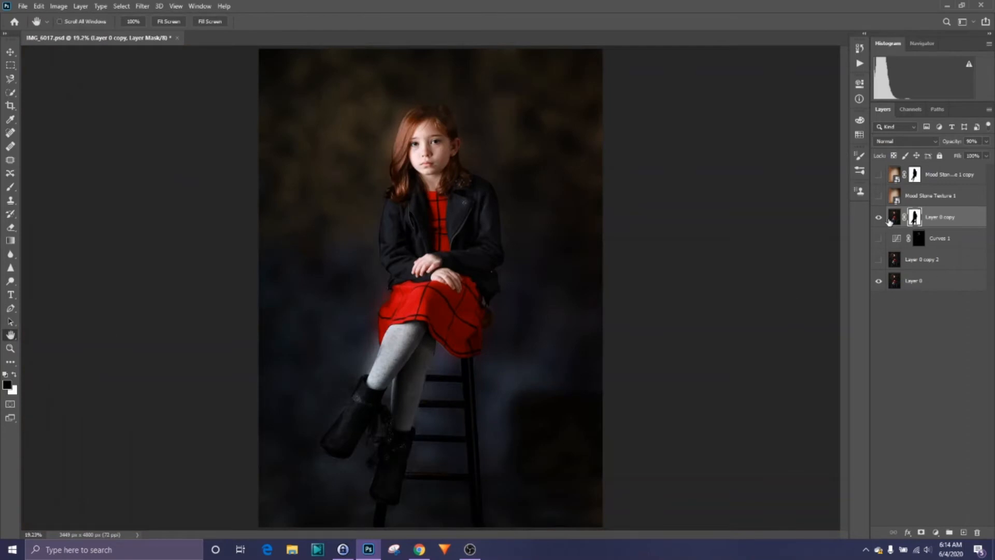
click(879, 218)
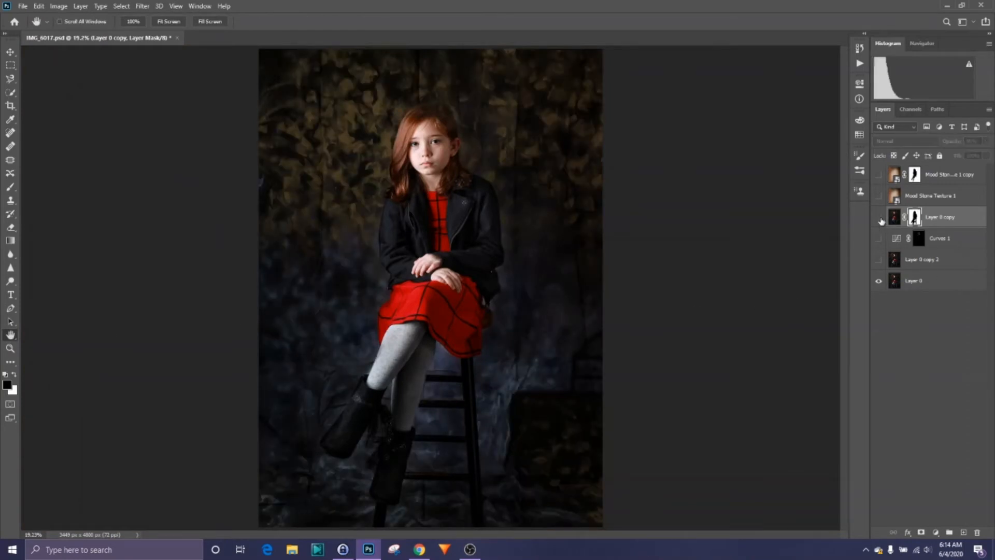
click(879, 218)
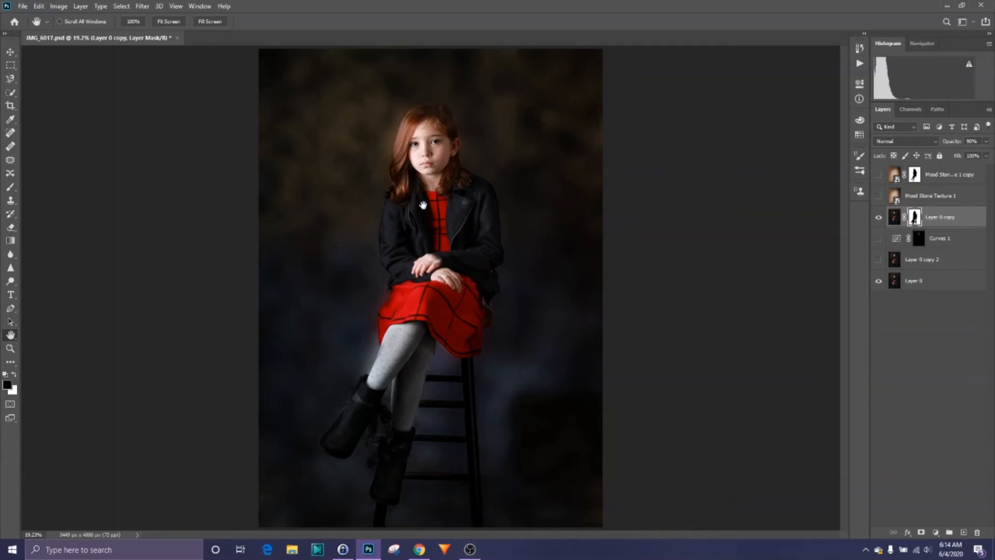
click(879, 218)
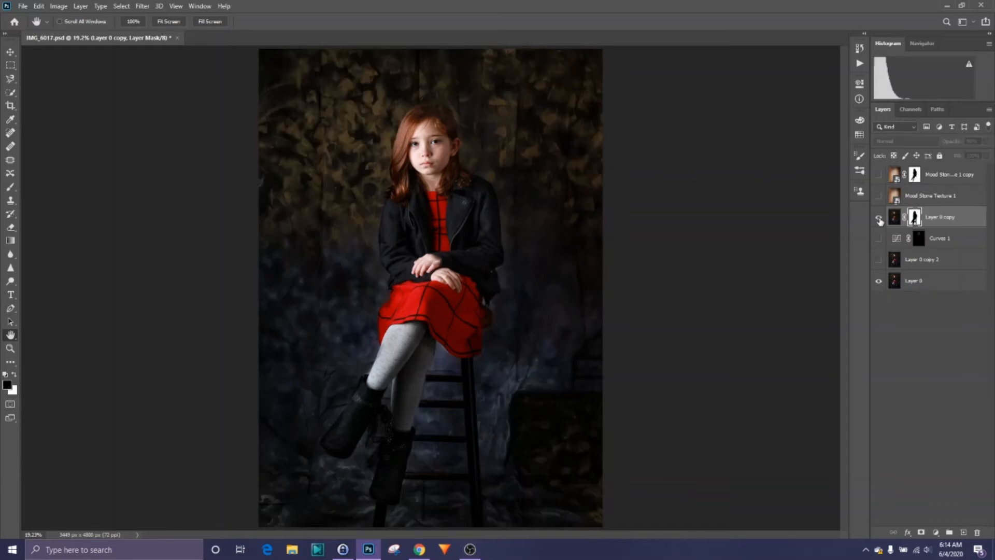
click(879, 218)
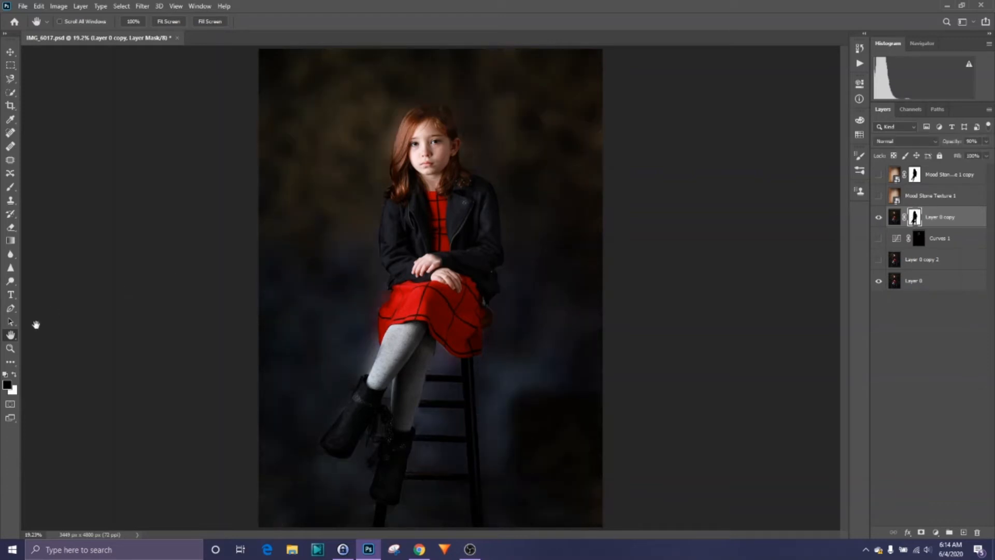
- Activate the Brush tool for mask work on the hair edge beside the face, viewed at 300%
click(10, 348)
click(405, 180)
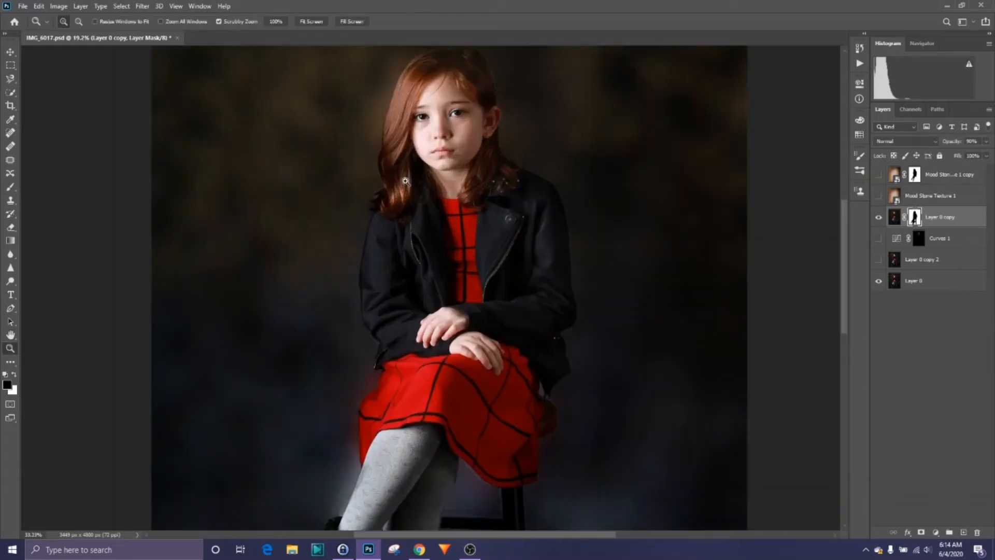
click(405, 180)
click(446, 184)
click(487, 189)
click(524, 193)
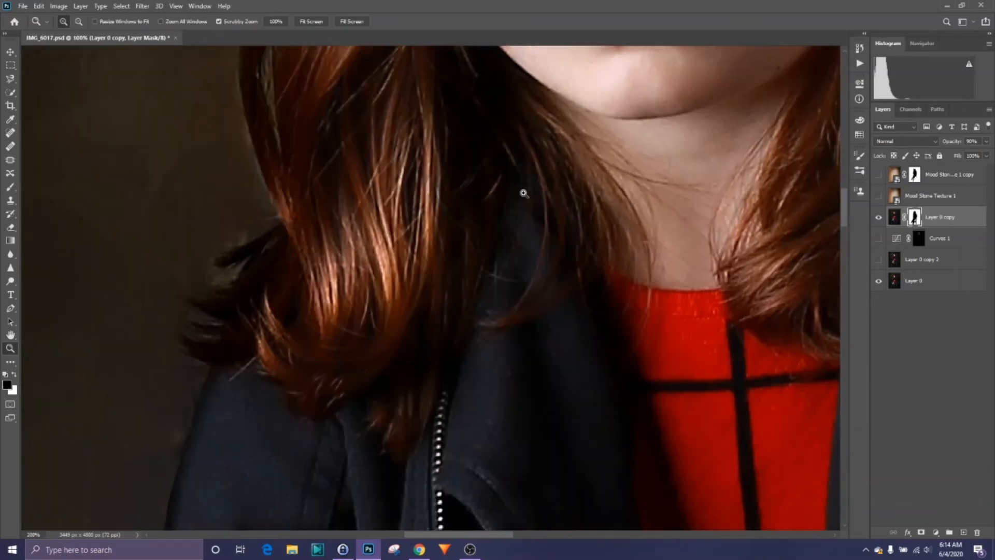
click(832, 216)
drag(843, 209, 843, 176)
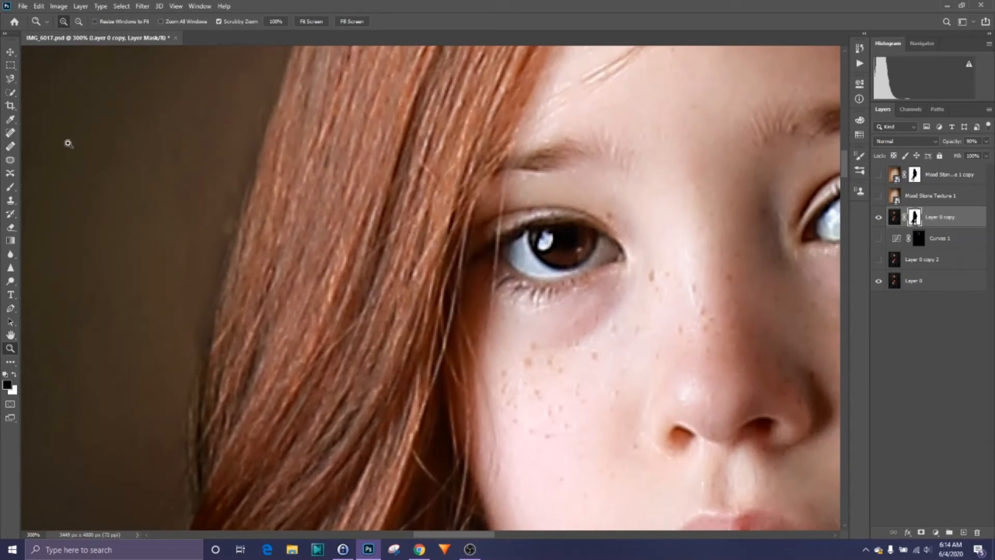
click(10, 188)
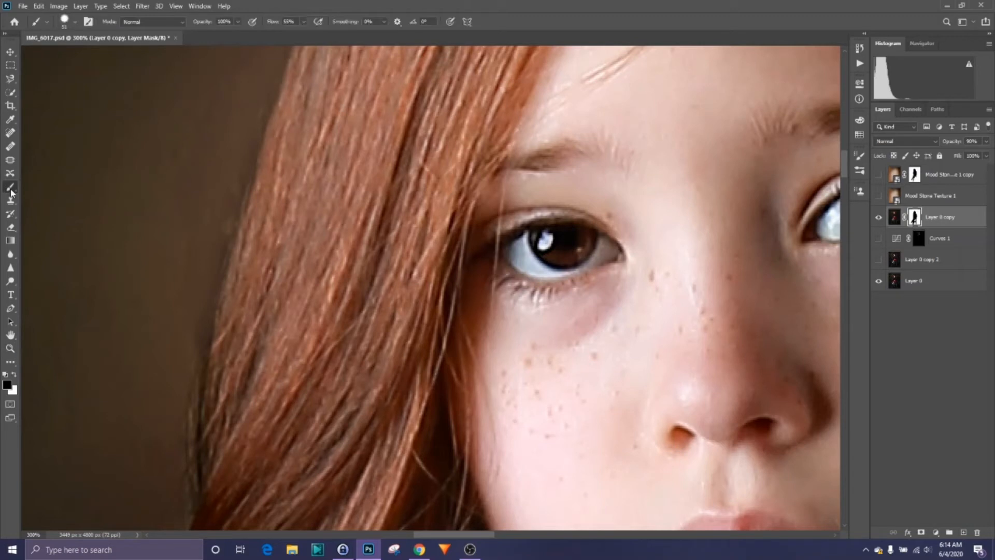
right_click(10, 190)
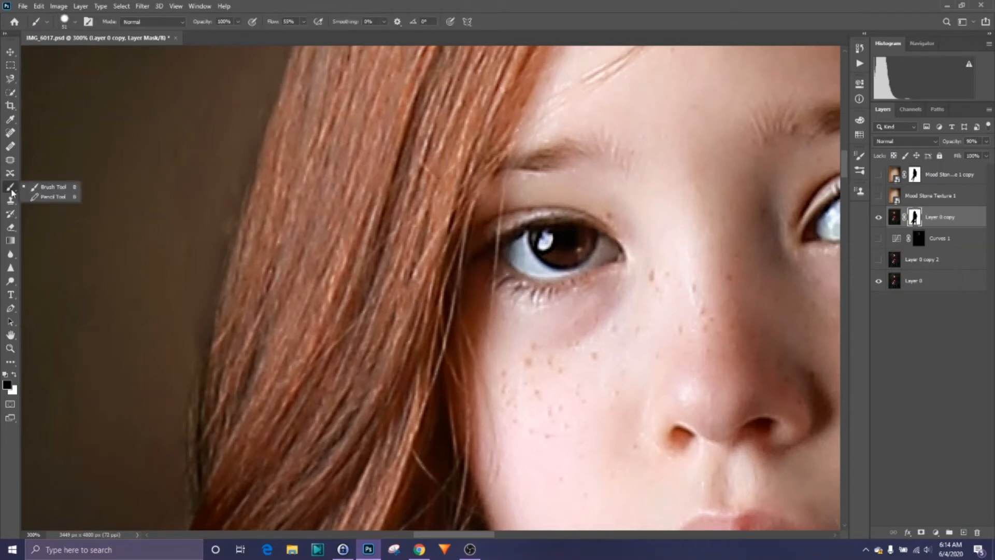
- Make white the foreground colour, check it in the Color Picker, and swap it with black and back
click(15, 375)
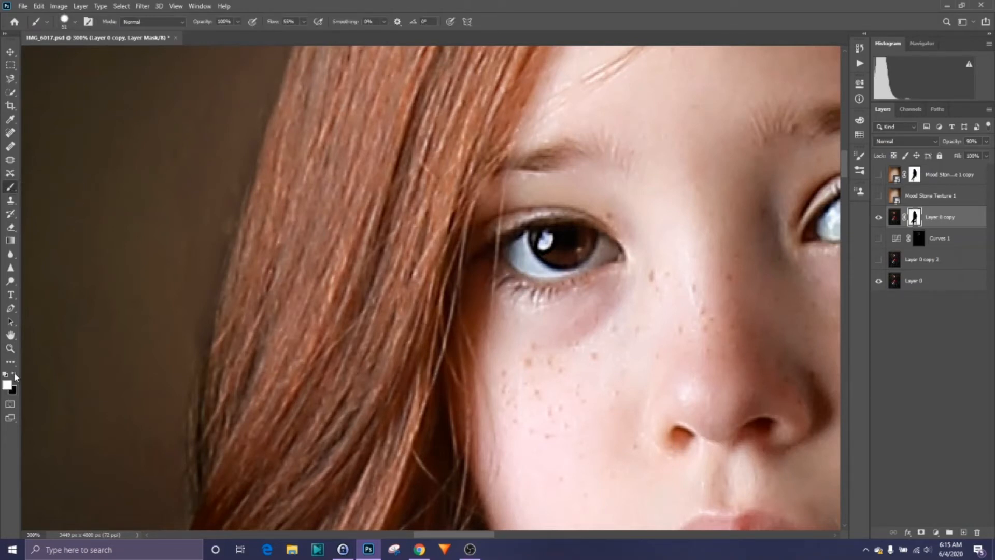
click(7, 385)
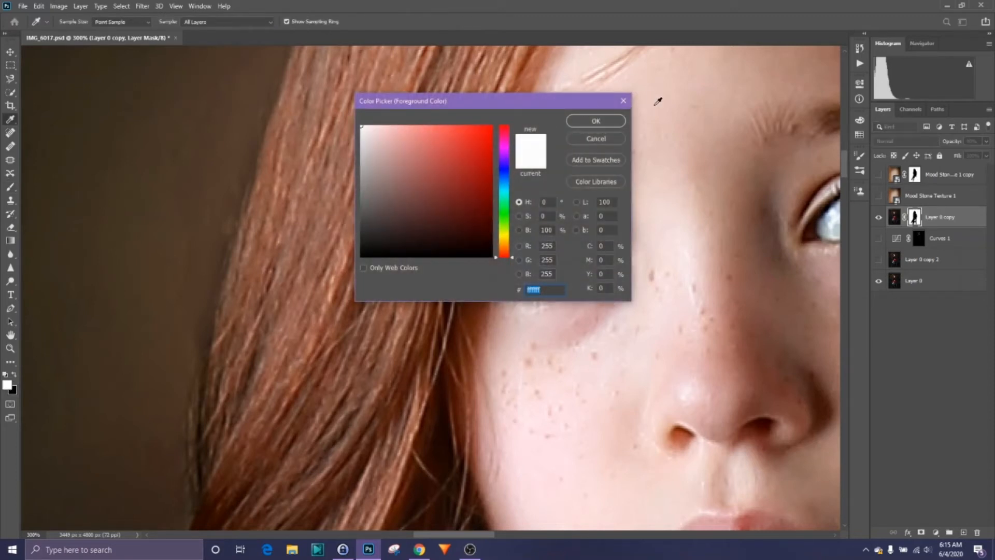
click(609, 124)
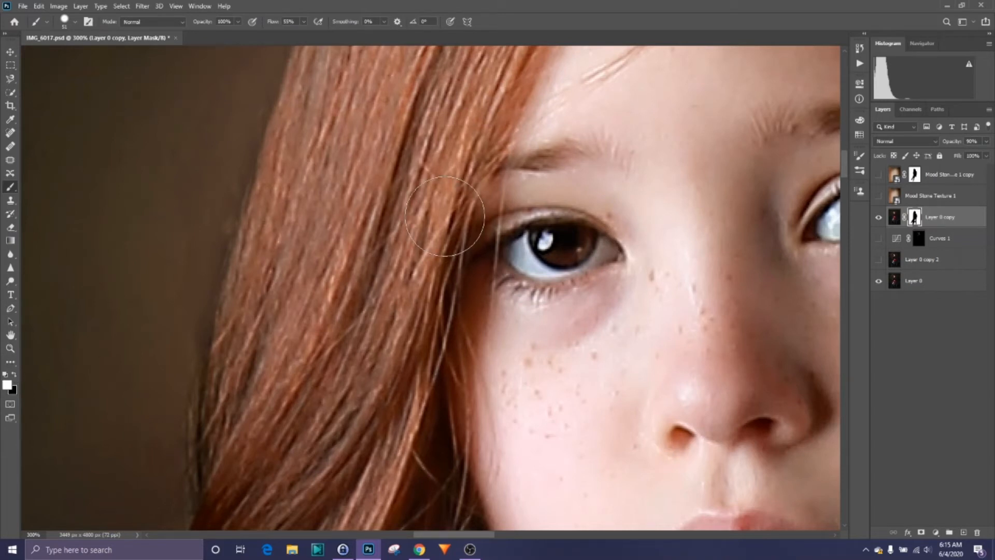
key(x)
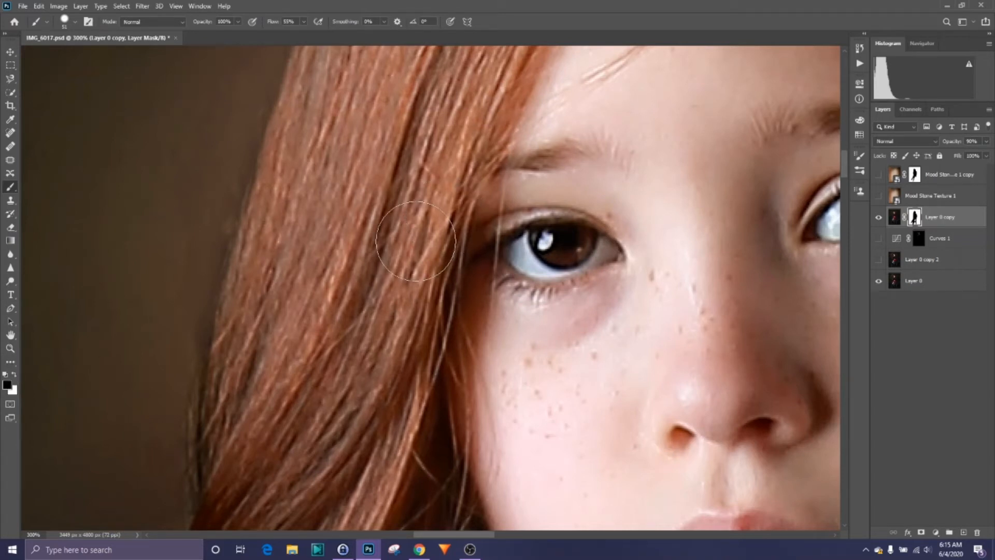
key(x)
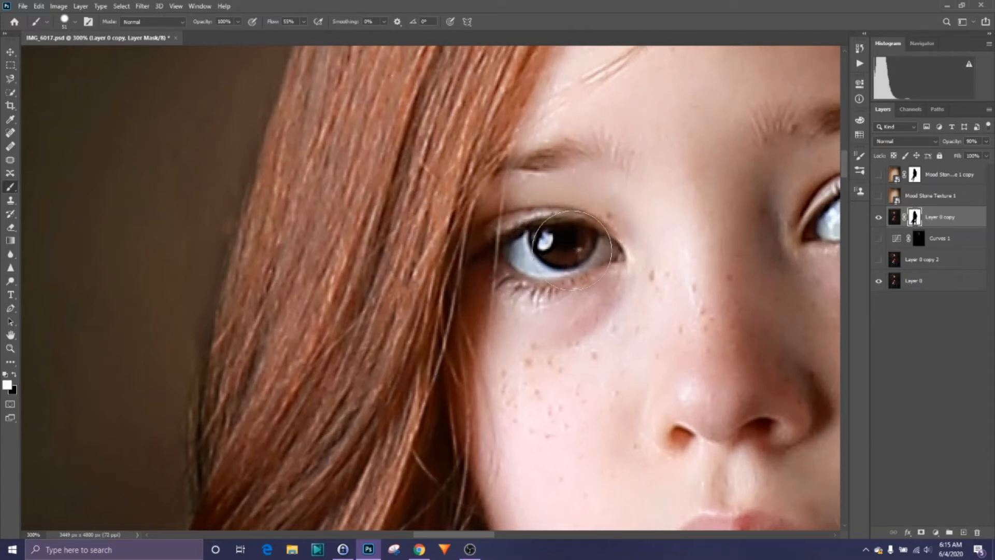
- Try painting white on the Layer 0 copy mask over the eye, cheek and hair, and undo both strokes
mouse_move(540, 238)
mouse_down()
mouse_move(570, 243)
mouse_move(493, 233)
mouse_move(457, 269)
mouse_move(596, 270)
mouse_move(529, 232)
mouse_move(544, 166)
mouse_move(534, 145)
mouse_move(467, 135)
mouse_move(419, 184)
mouse_move(440, 231)
mouse_move(322, 200)
mouse_move(304, 227)
mouse_move(308, 273)
mouse_move(445, 272)
mouse_move(451, 322)
mouse_move(433, 413)
mouse_move(289, 411)
mouse_move(238, 389)
mouse_move(266, 427)
mouse_move(417, 429)
mouse_up()
mouse_move(586, 410)
mouse_down()
mouse_move(648, 355)
mouse_move(576, 313)
mouse_move(597, 301)
mouse_move(520, 234)
mouse_move(572, 152)
mouse_up()
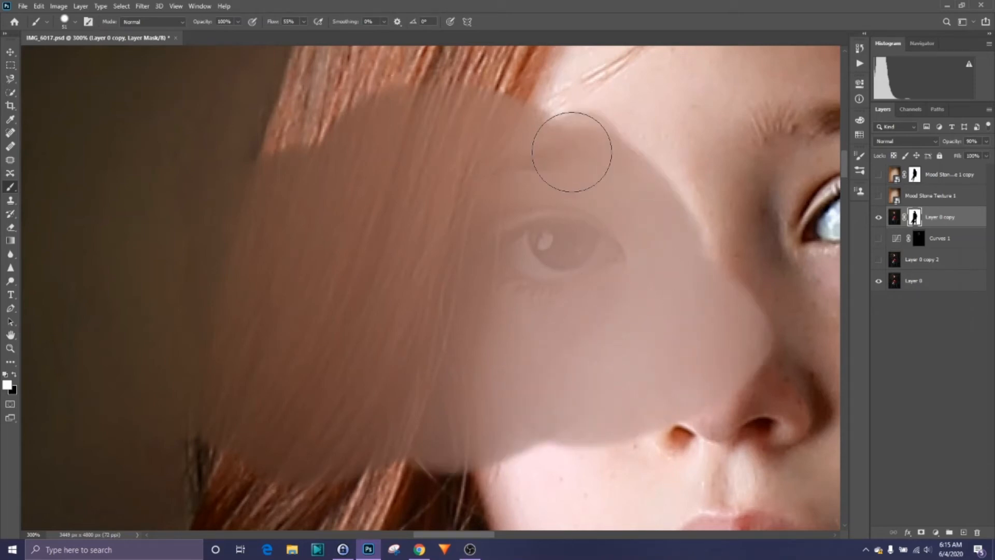
key(ctrl+z)
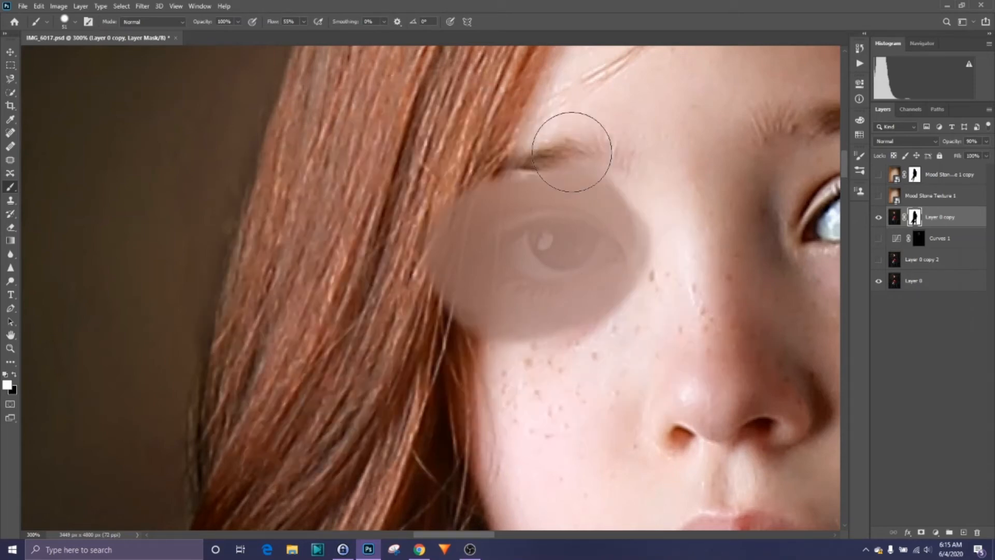
key(ctrl+z)
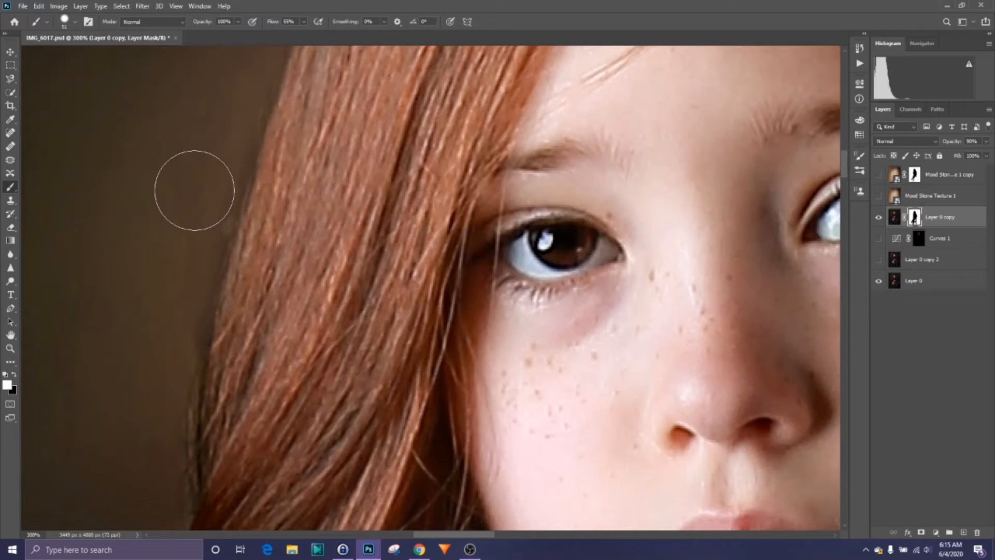
- Switch the foreground colour to black and reduce the brush size for the narrow hair edge
key(x)
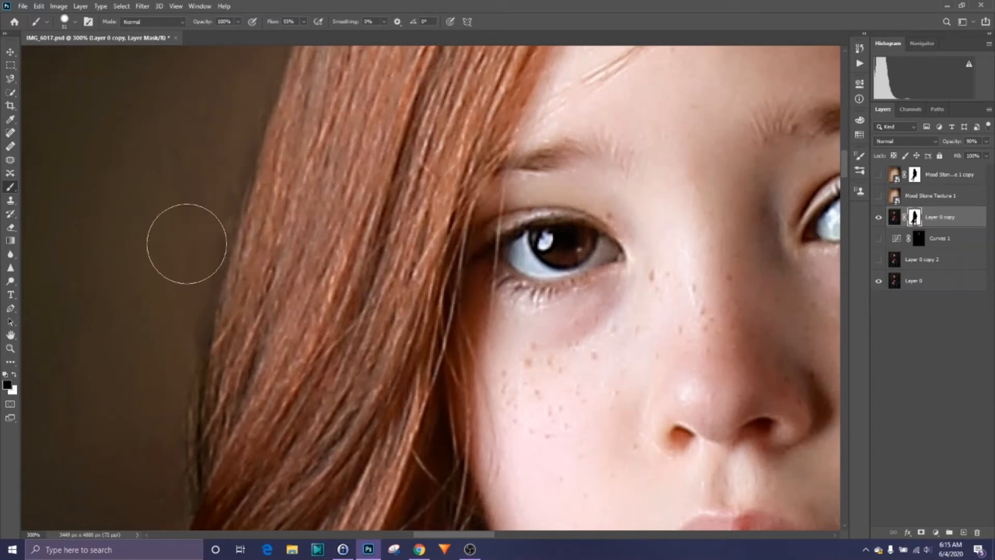
key(bracketleft)
key(bracketleft)
key(bracketleft)
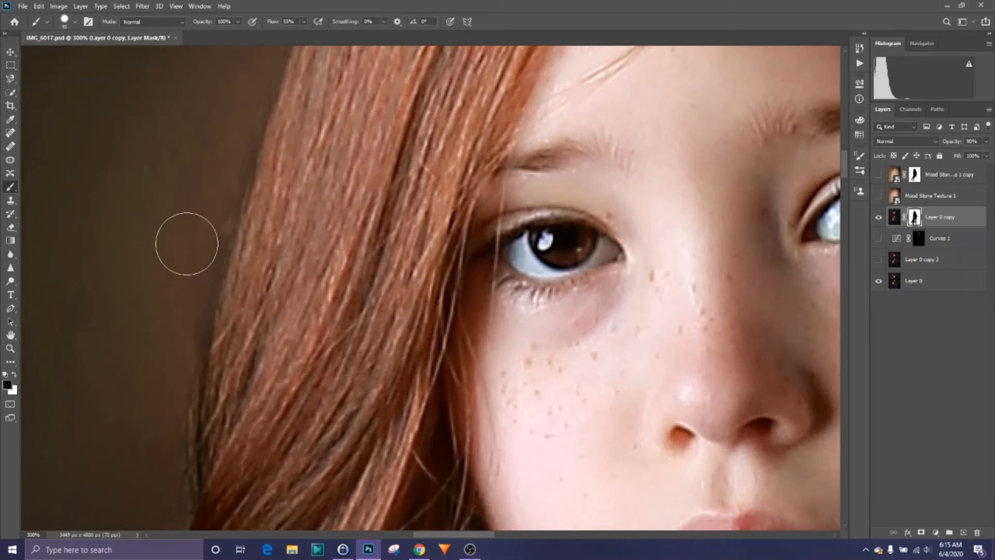
key(bracketleft)
- Paint black on the Layer 0 copy mask in short strokes along the hair's outer edge beside the backdrop
mouse_move(191, 302)
mouse_down()
mouse_move(180, 340)
mouse_move(198, 302)
mouse_move(188, 338)
mouse_up()
mouse_move(217, 242)
mouse_down()
mouse_move(225, 221)
mouse_move(212, 253)
mouse_move(231, 205)
mouse_move(212, 255)
mouse_up()
mouse_move(270, 138)
mouse_down()
mouse_move(247, 201)
mouse_move(270, 137)
mouse_move(240, 225)
mouse_up()
drag(284, 100, 260, 157)
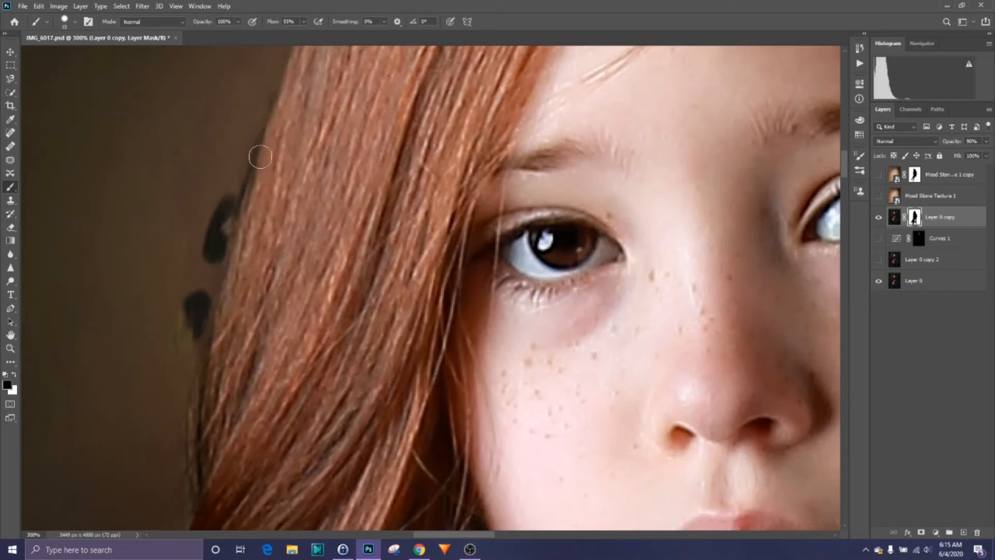
mouse_move(223, 273)
mouse_down()
mouse_move(220, 251)
mouse_move(205, 283)
mouse_up()
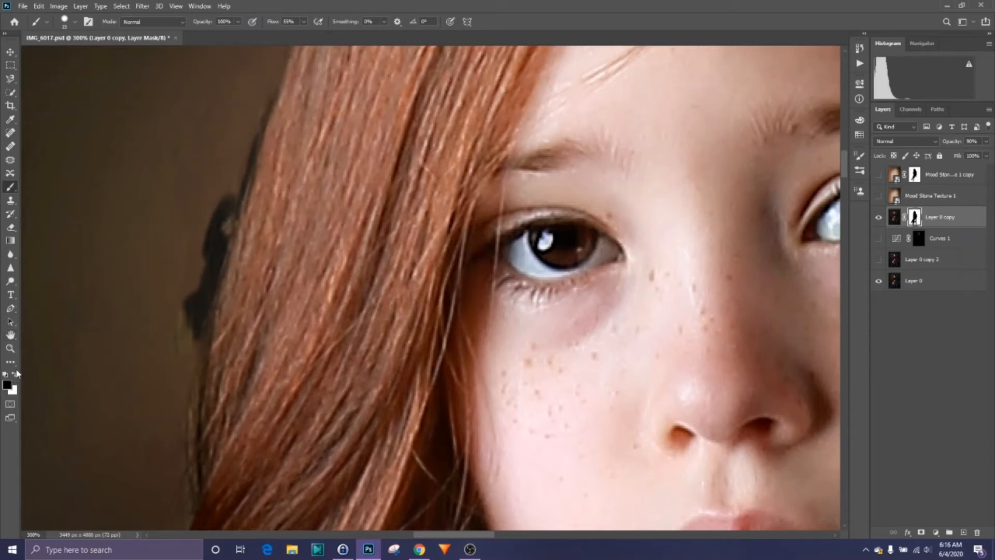
- Undo the black mask strokes along the hair edge, and look up the Undo command with its shortcut
key(ctrl+z)
key(ctrl+z)
key(ctrl+z)
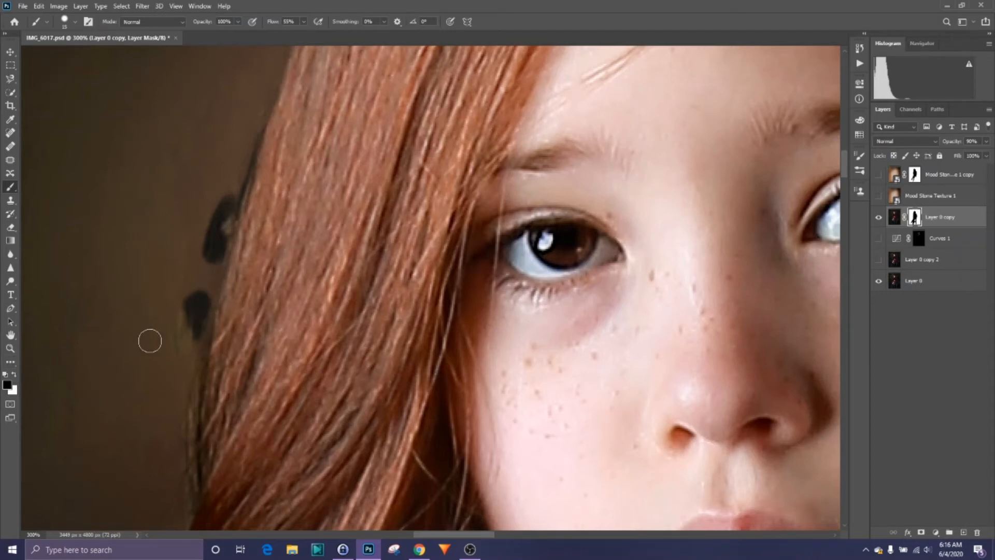
key(ctrl+z)
key(ctrl+z)
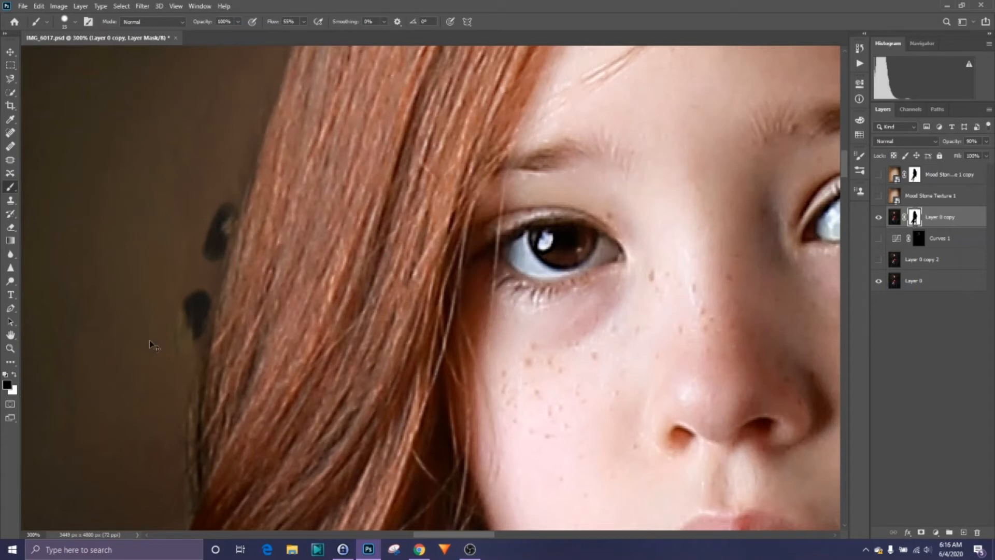
key(ctrl+z)
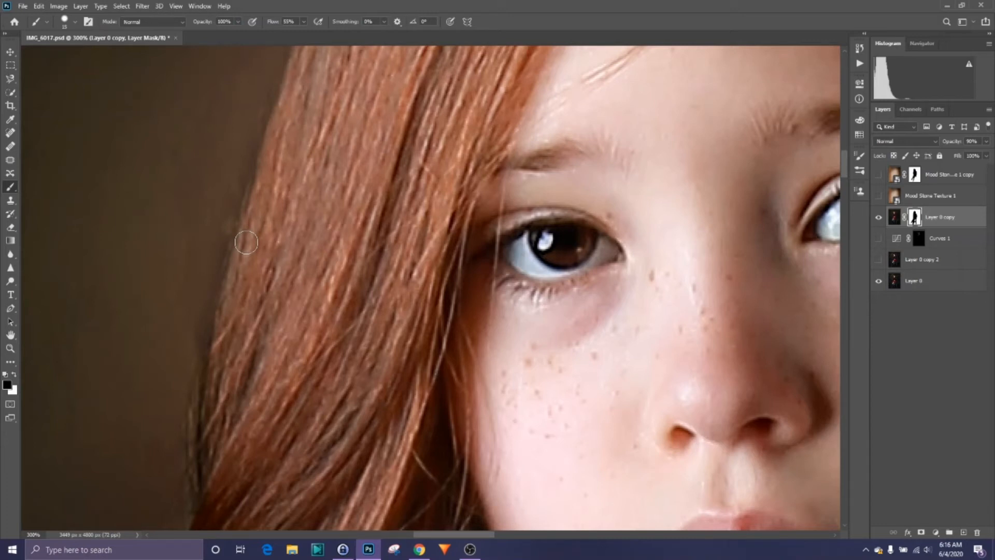
click(39, 6)
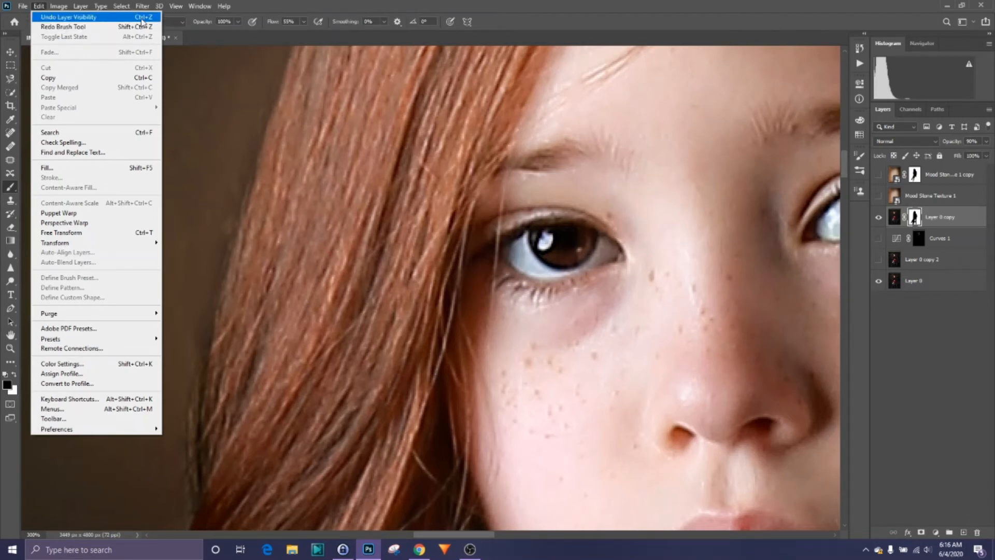
click(267, 7)
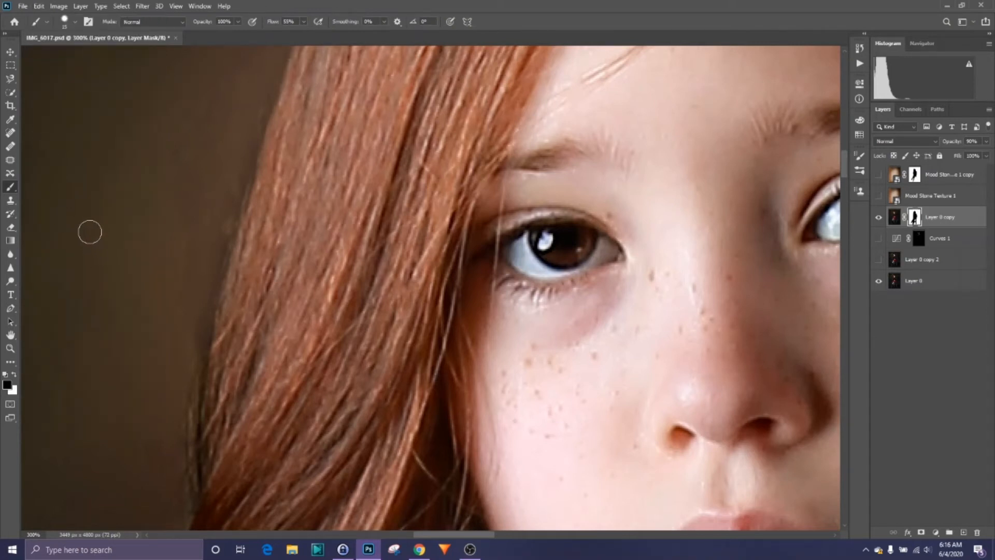
- Open the foreground Color Picker, try red, magenta and blue shades, and select the hex value of the last blue
click(7, 385)
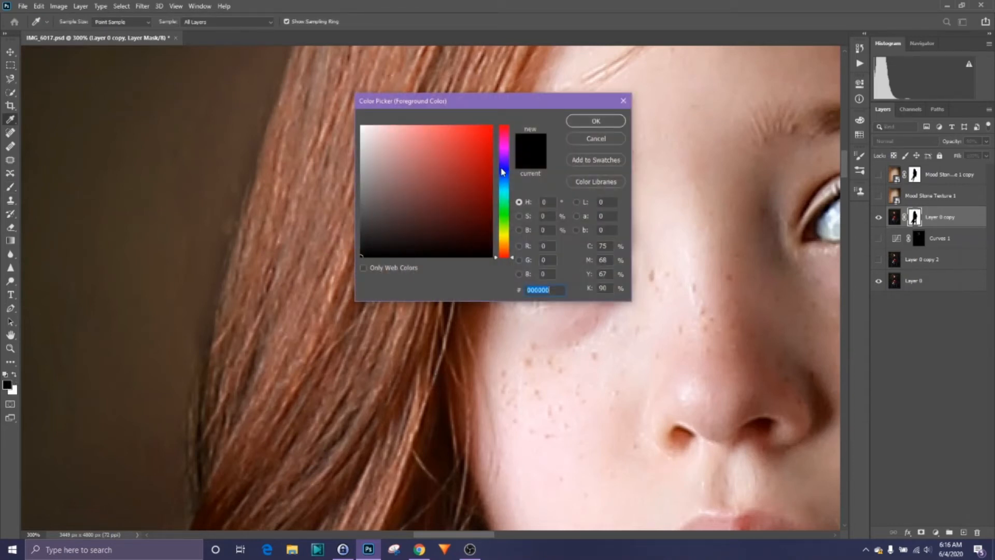
click(470, 141)
click(470, 168)
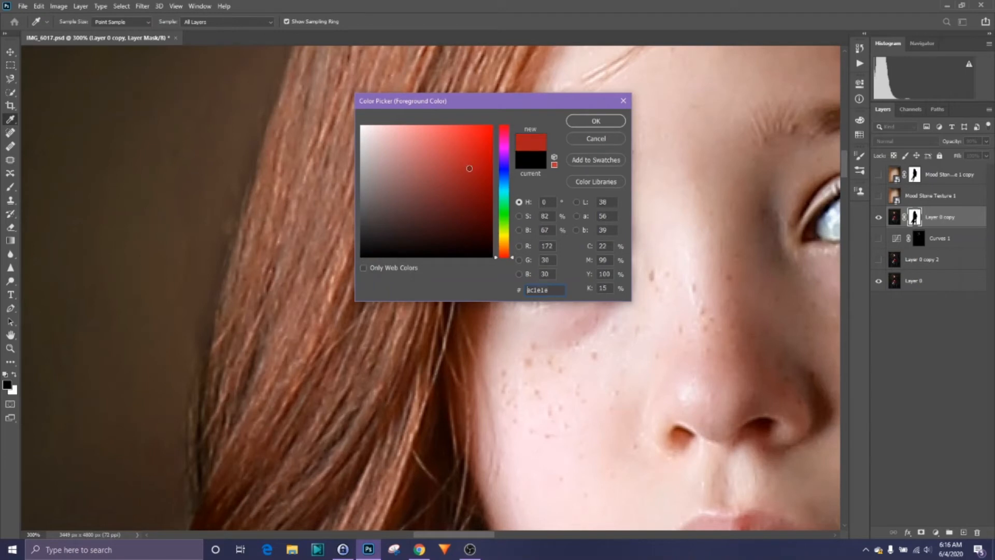
click(501, 147)
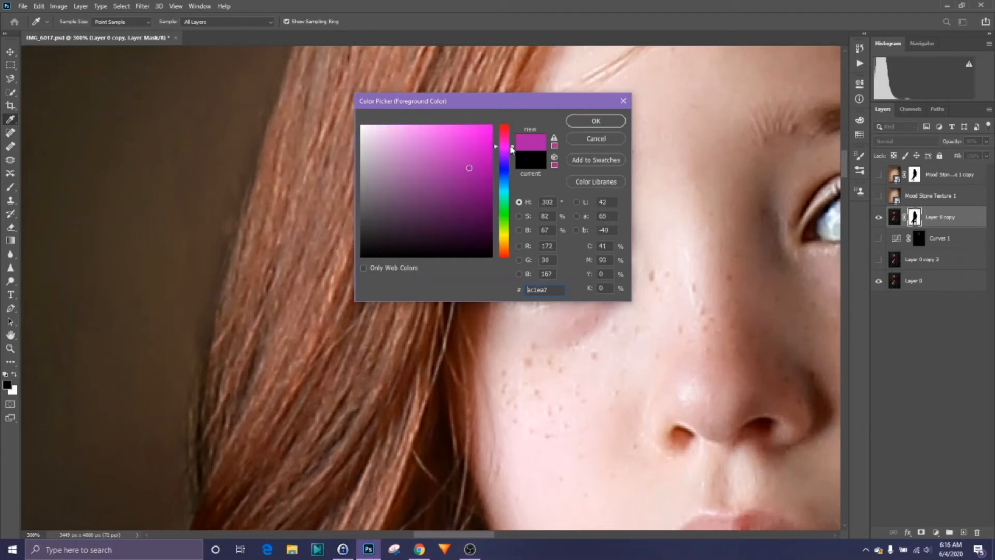
drag(511, 149, 514, 171)
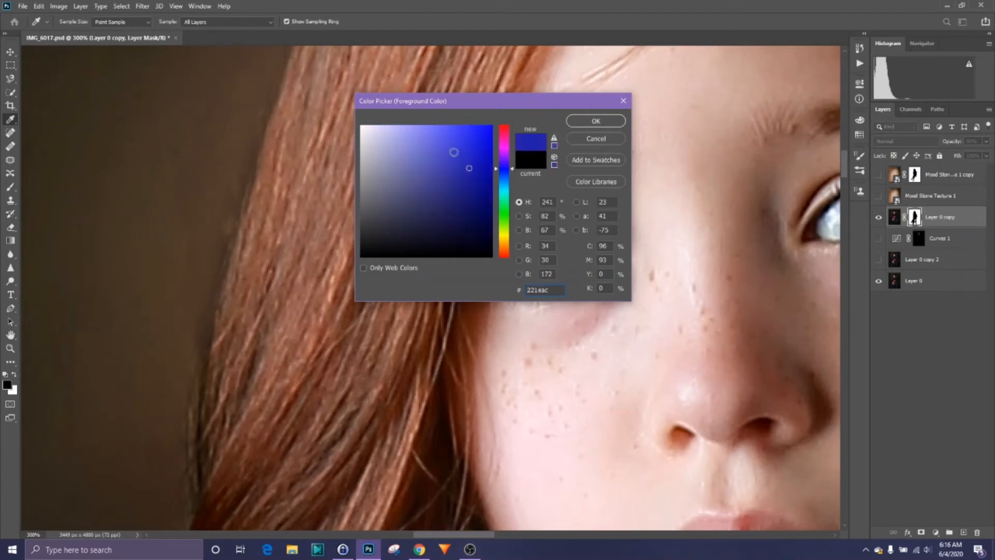
click(453, 152)
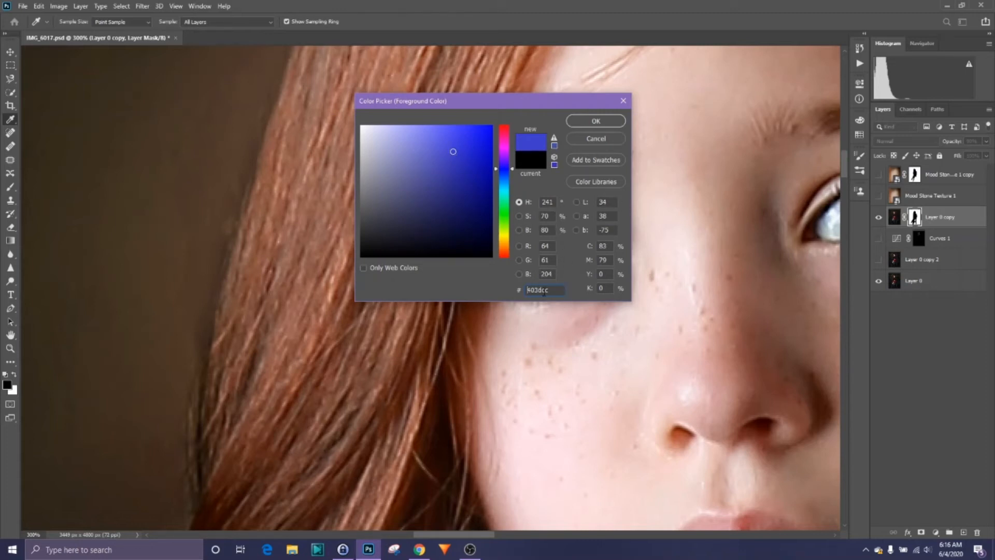
drag(554, 292, 508, 292)
drag(557, 101, 508, 123)
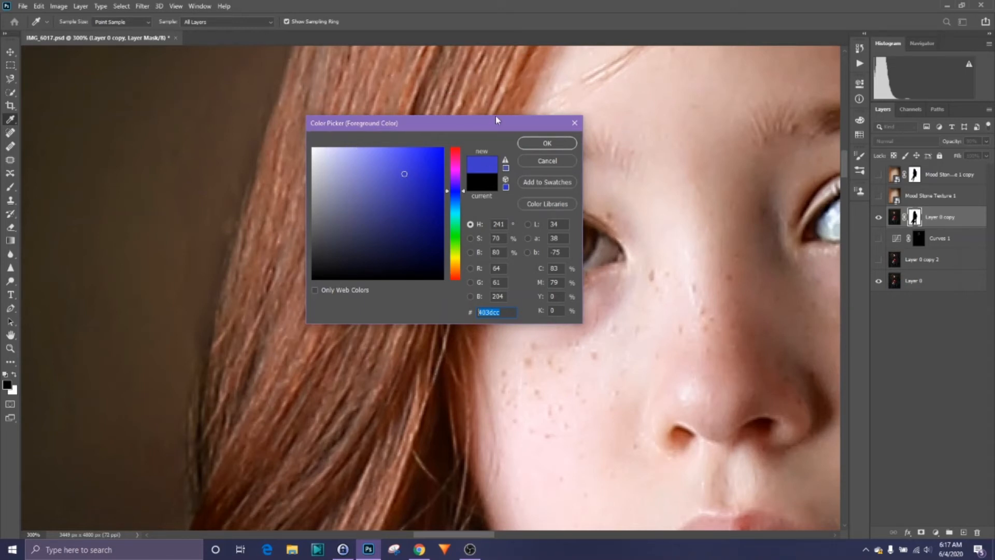
- Enter the hex codes ffffff for white and 000000 for black in the Color Picker, and cancel the colour change
click(678, 121)
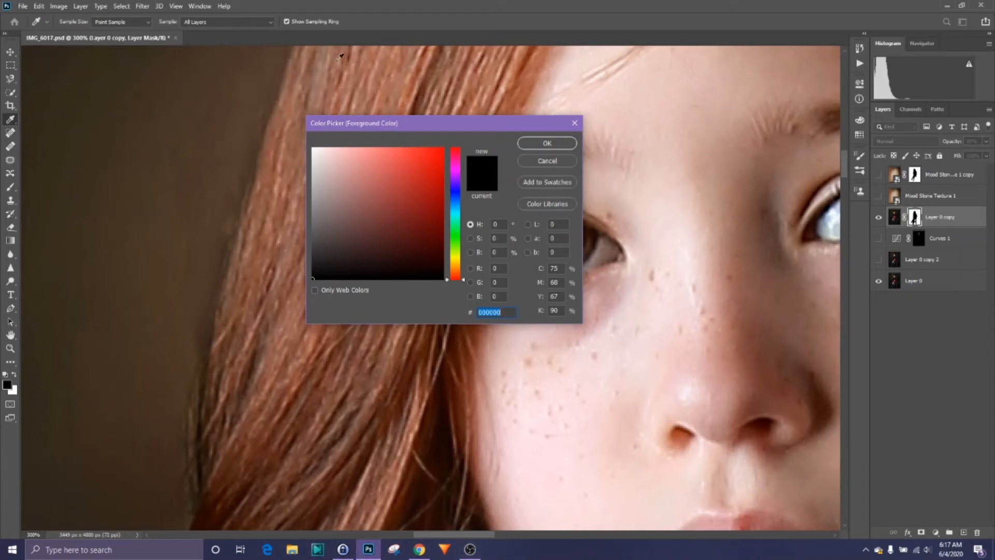
text(ffffff)
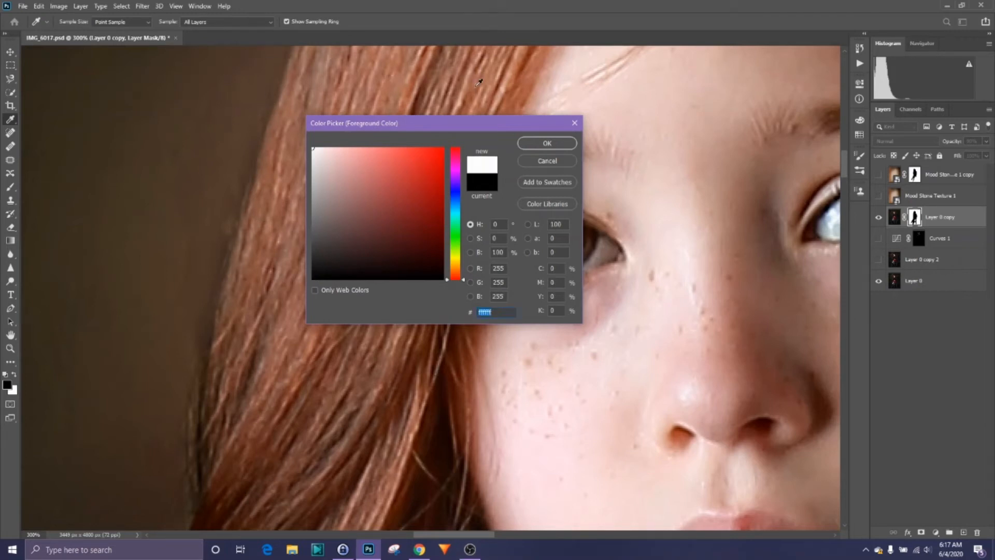
text(000000)
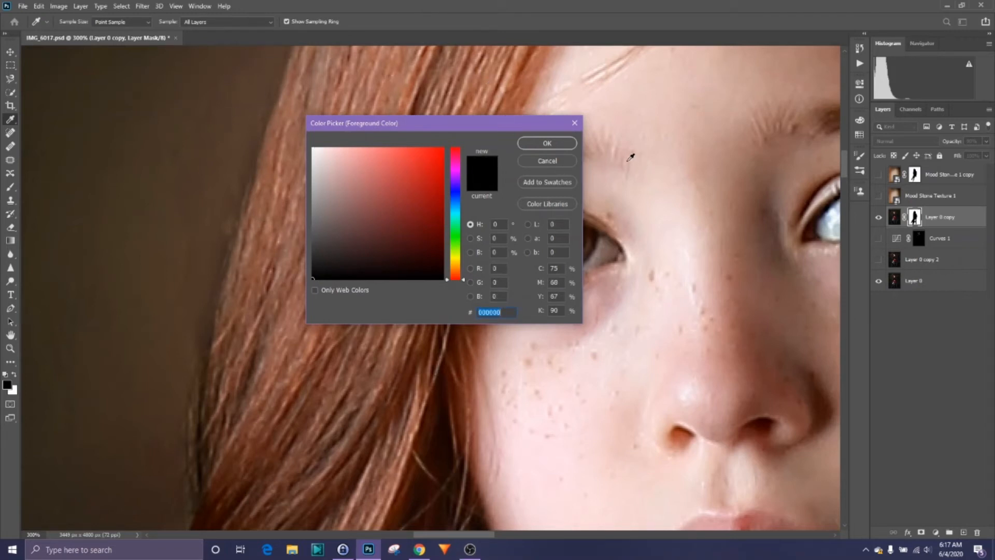
click(541, 158)
key(b)
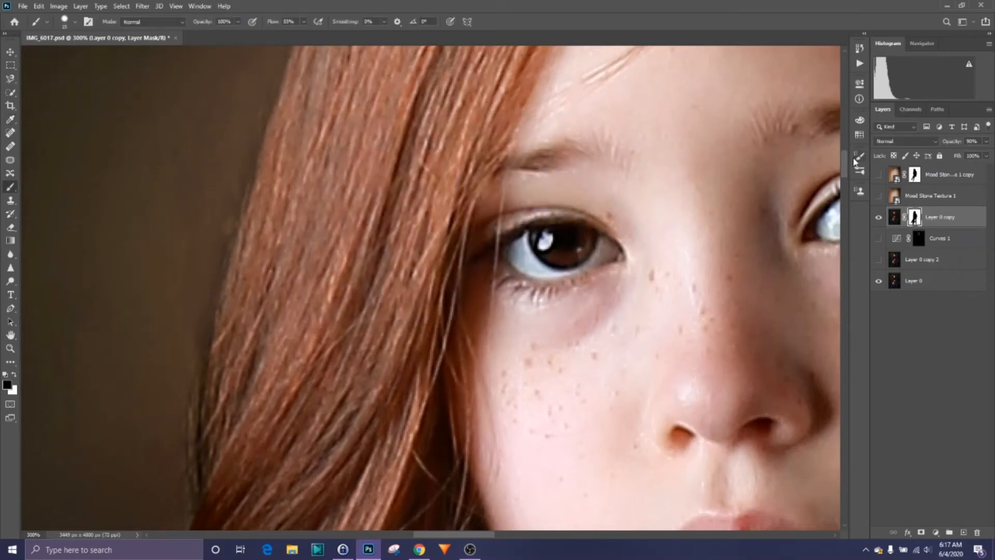
- Look at the stamp tool variants and choose the Clone Stamp Tool
scroll(842, 160, up, 5)
scroll(844, 161, down, 6)
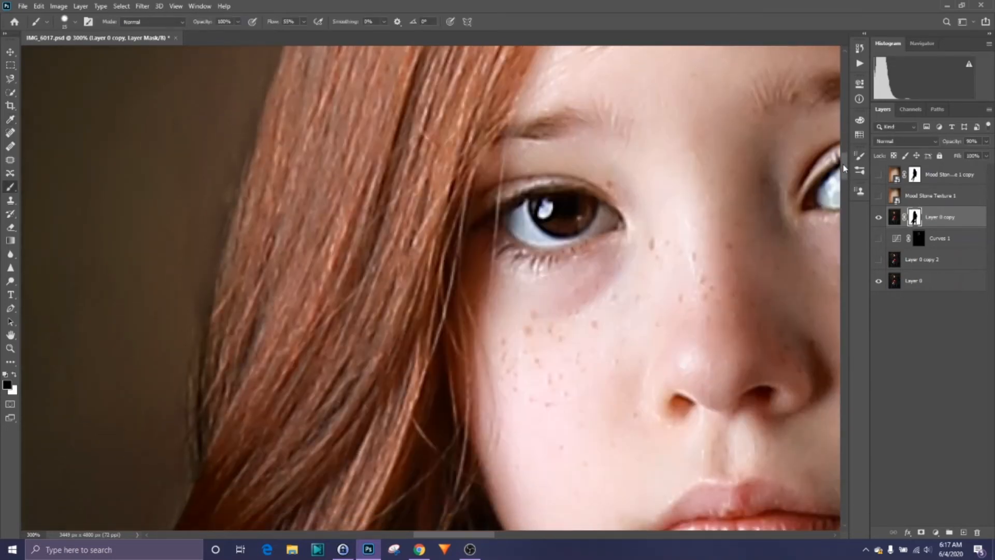
scroll(844, 168, down, 1)
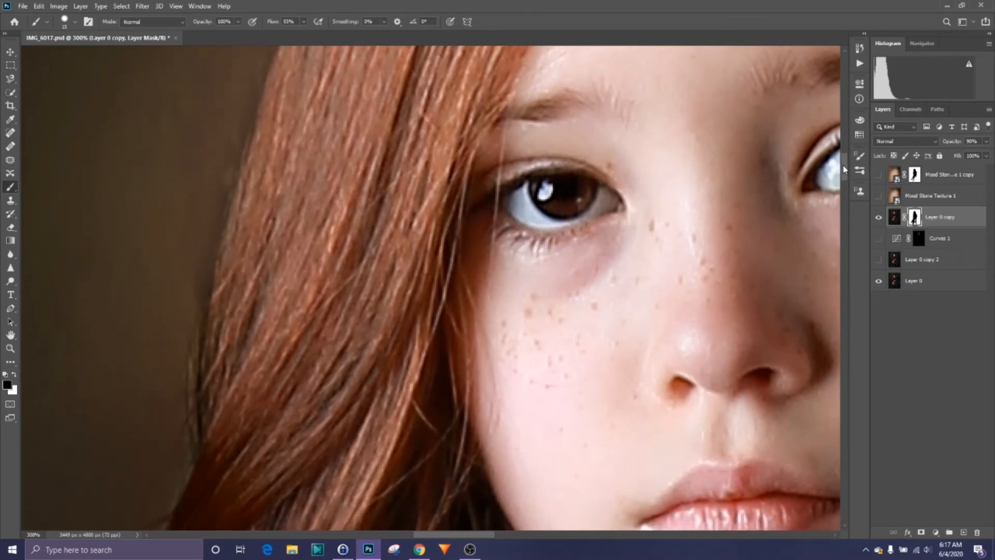
click(10, 202)
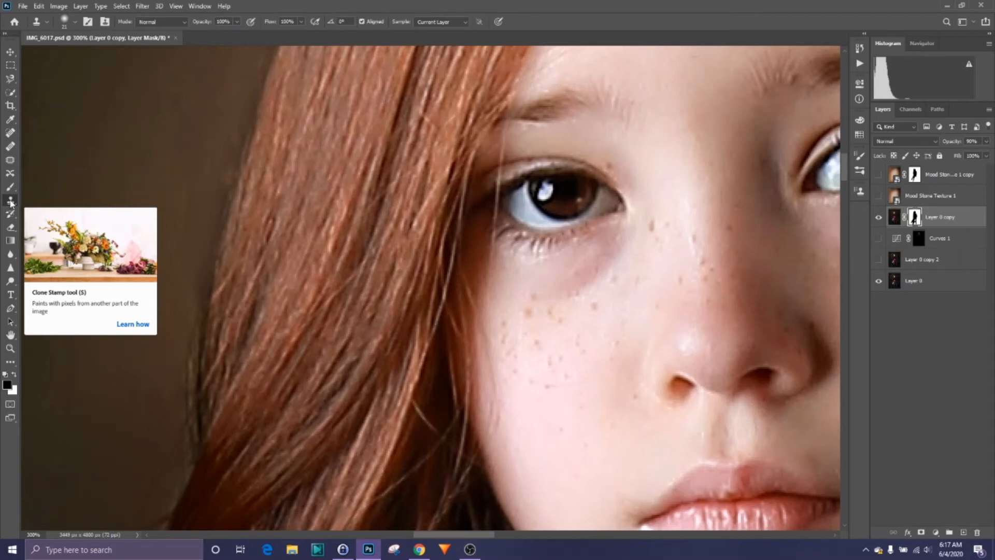
right_click(11, 201)
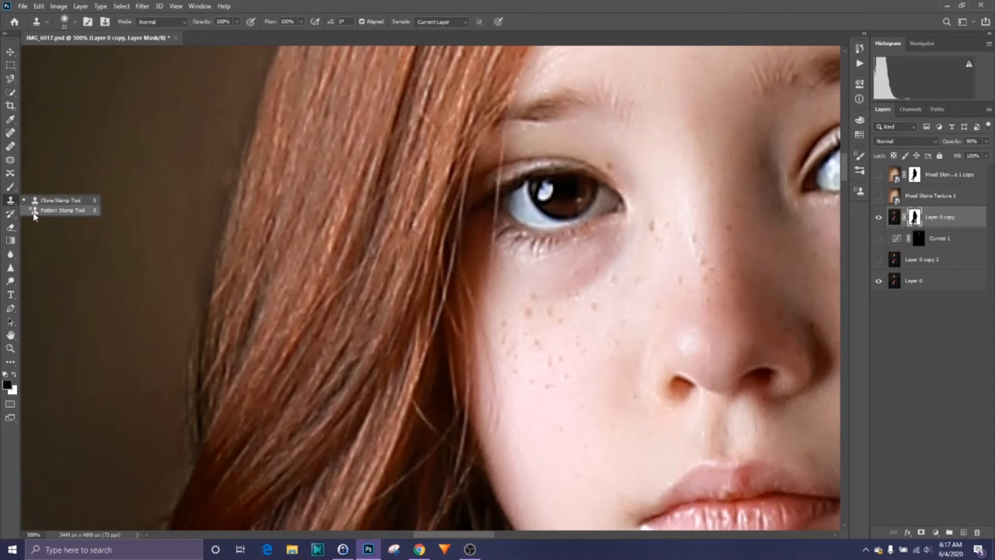
click(38, 201)
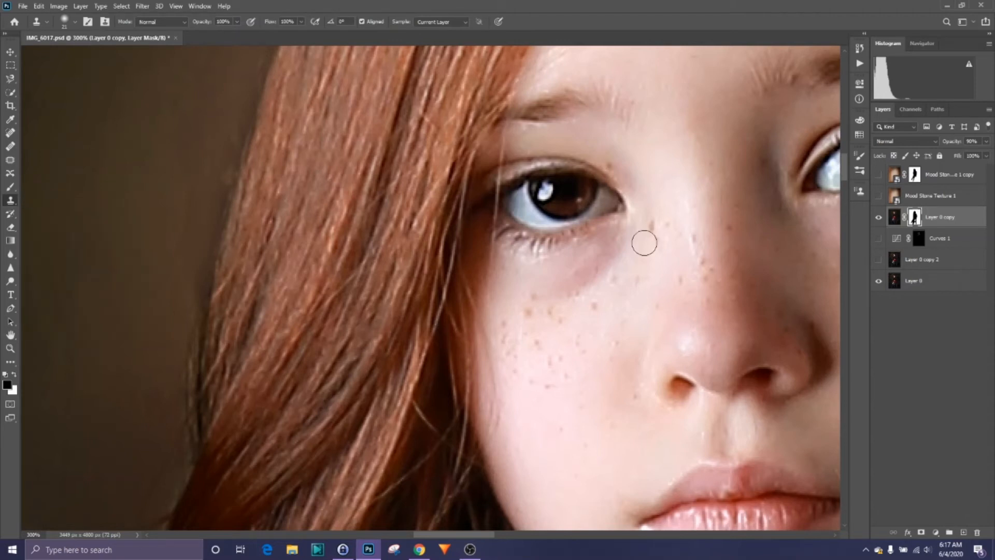
- Hide Layer 0 copy and make Layer 0 the active layer
drag(448, 531, 492, 531)
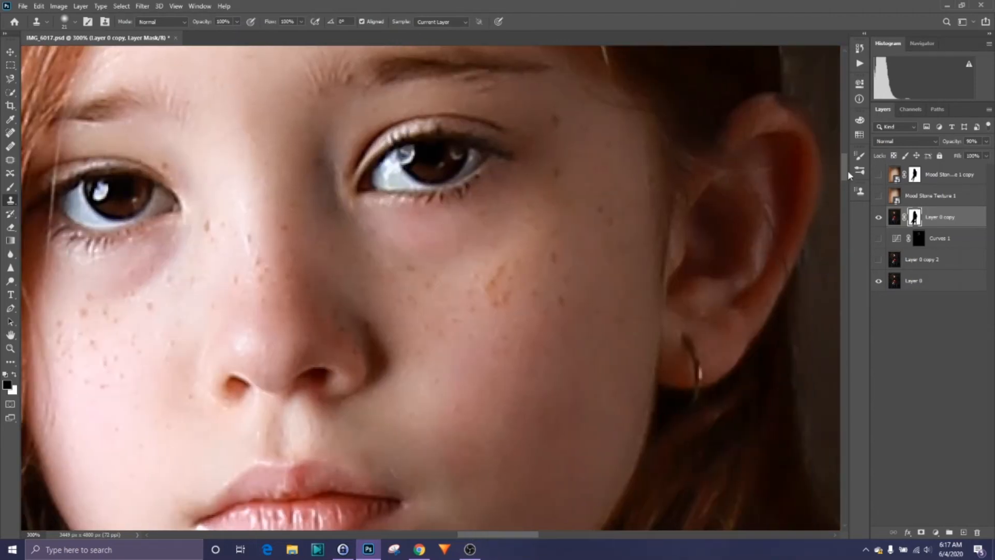
click(879, 217)
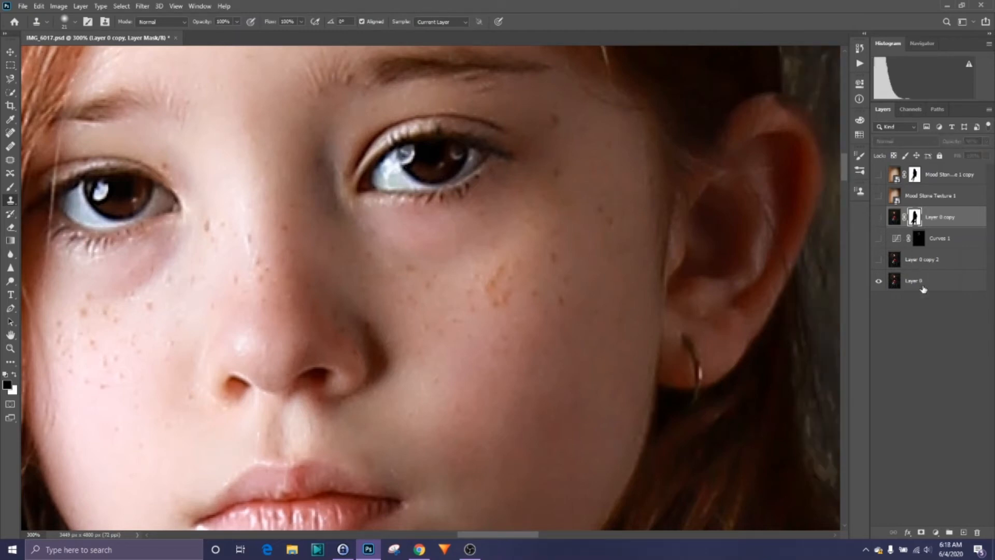
click(924, 289)
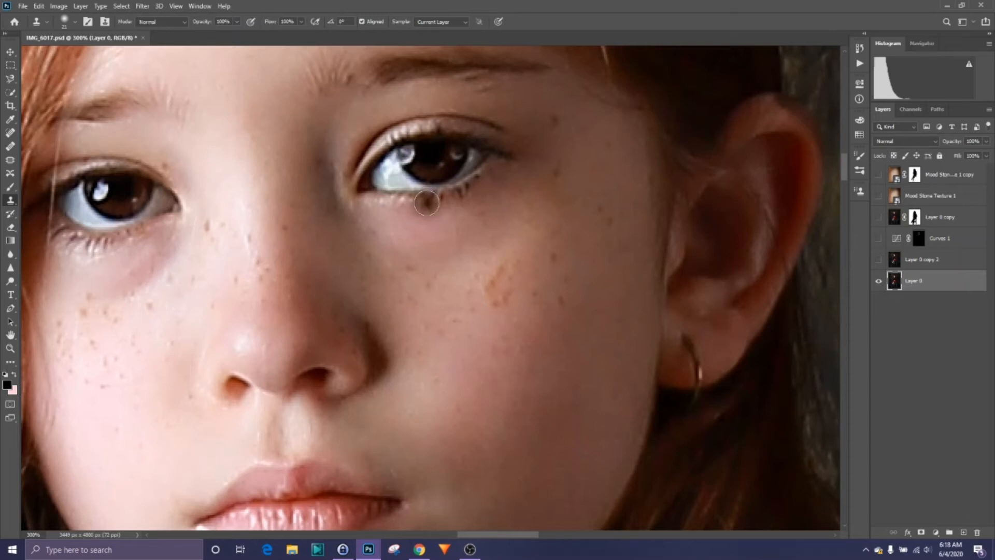
- Try the Clone Stamp by sampling skin under the eye and a dark spot beside the eyebrow, stamping onto the cheek below the eye
alt+click(425, 229)
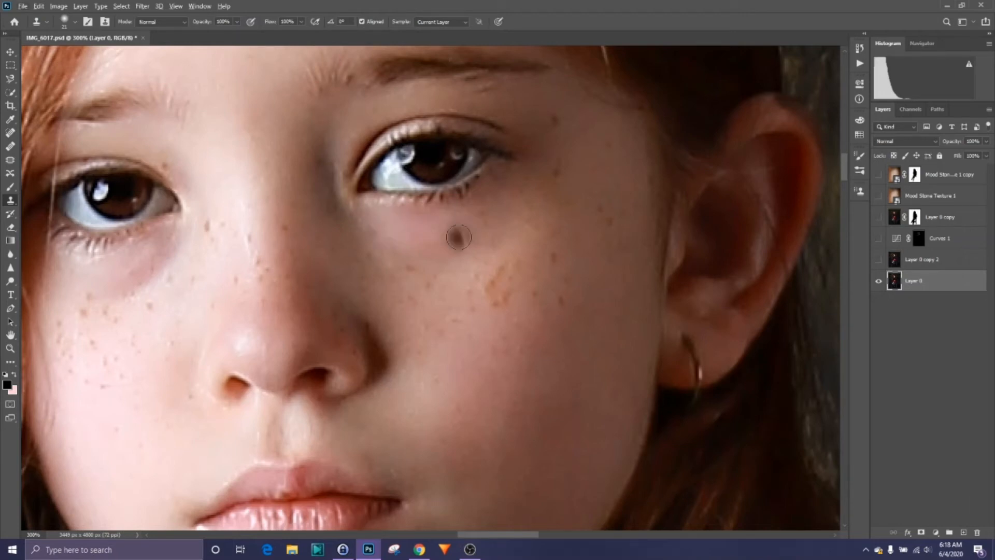
click(465, 237)
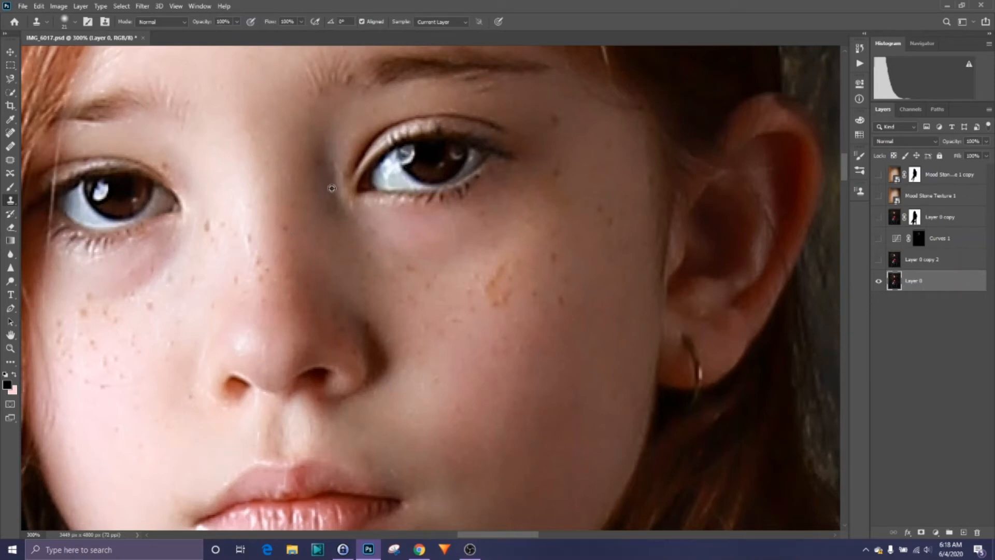
alt+click(556, 121)
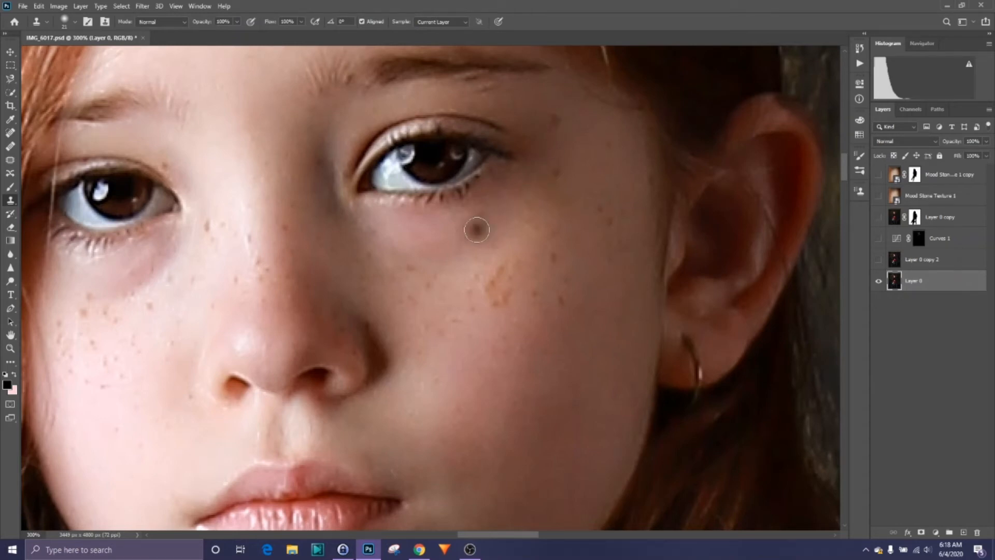
click(476, 229)
click(412, 249)
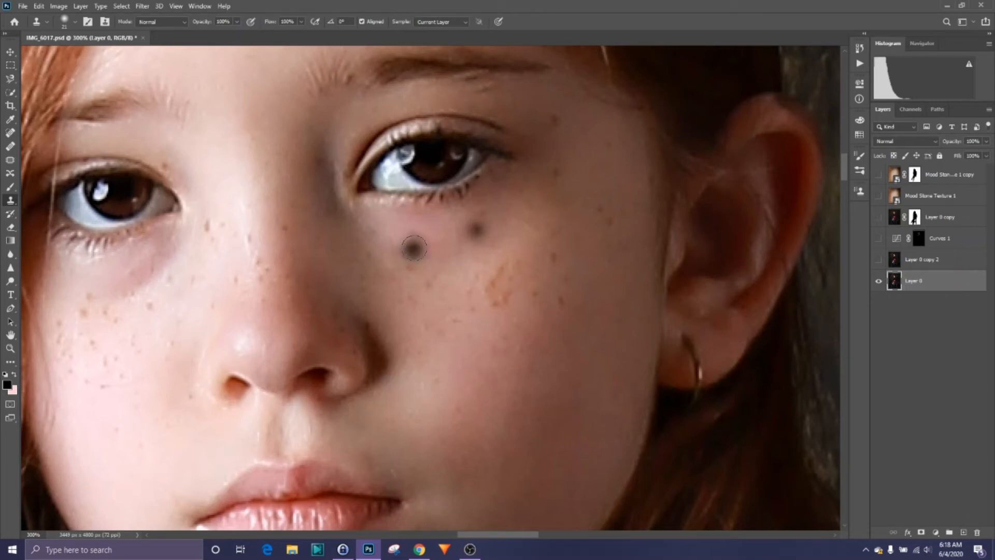
- Clone the eye area across the cheek and nose in long strokes, and undo all the cloned marks
mouse_move(429, 313)
mouse_down()
mouse_move(464, 311)
mouse_move(451, 314)
mouse_up()
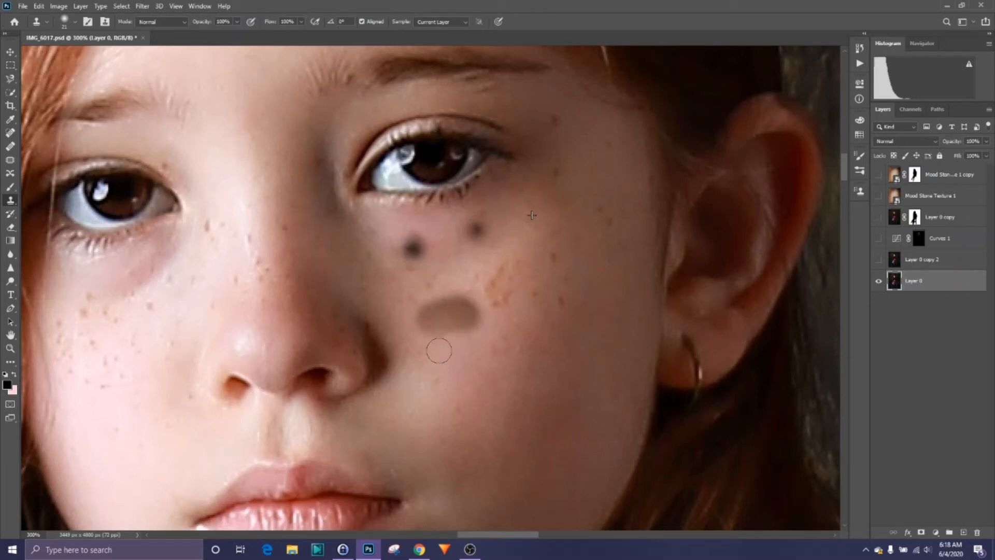
mouse_move(439, 351)
mouse_down()
mouse_move(467, 300)
mouse_move(462, 310)
mouse_move(431, 276)
mouse_move(350, 311)
mouse_move(408, 329)
mouse_move(412, 320)
mouse_move(354, 304)
mouse_move(402, 276)
mouse_move(349, 266)
mouse_move(355, 243)
mouse_move(313, 236)
mouse_move(358, 240)
mouse_move(370, 259)
mouse_move(451, 247)
mouse_move(308, 249)
mouse_move(242, 293)
mouse_move(264, 301)
mouse_up()
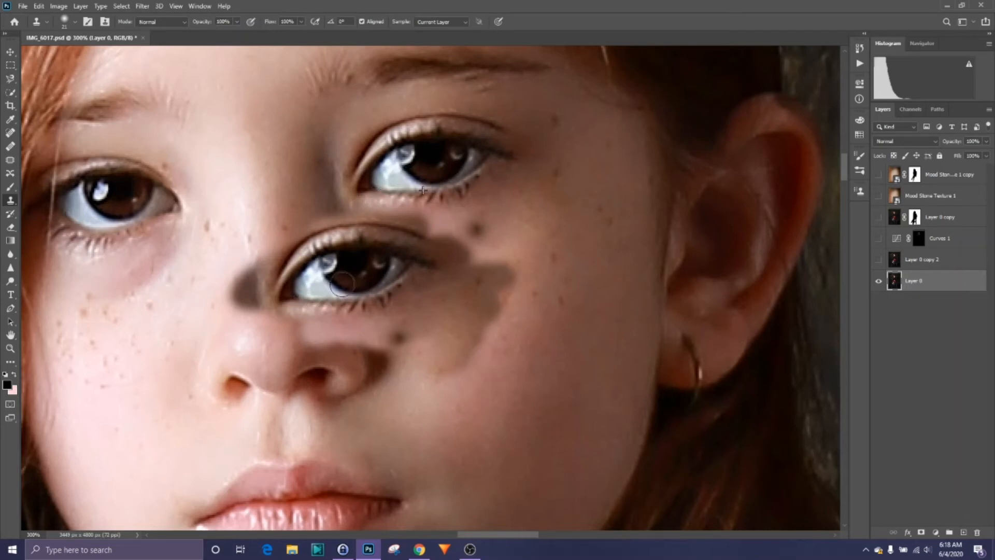
drag(341, 284, 388, 266)
key(ctrl+z)
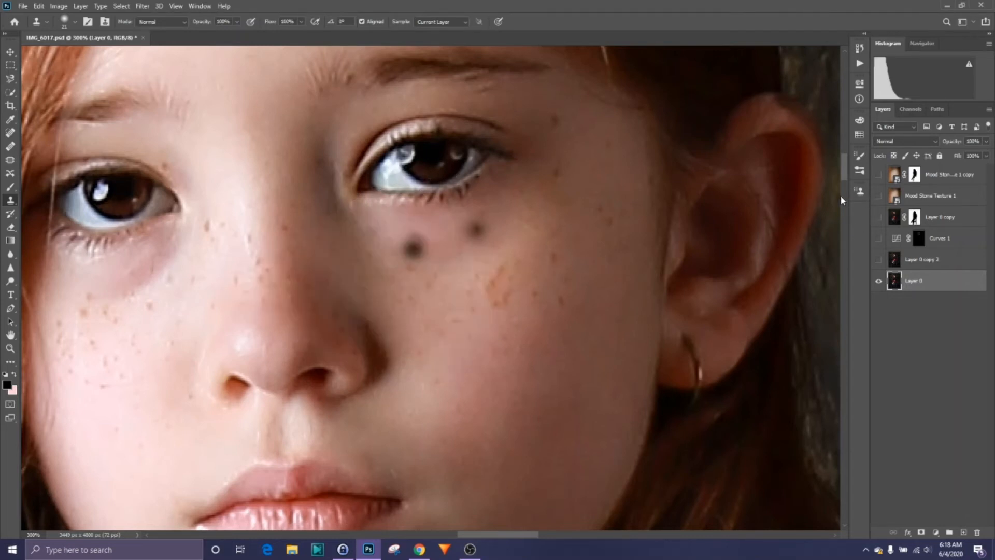
key(ctrl+z)
key(ctrl+z)
- Sample the pupil of the eye, clone a third eye onto the forehead, and undo it
drag(844, 175, 844, 165)
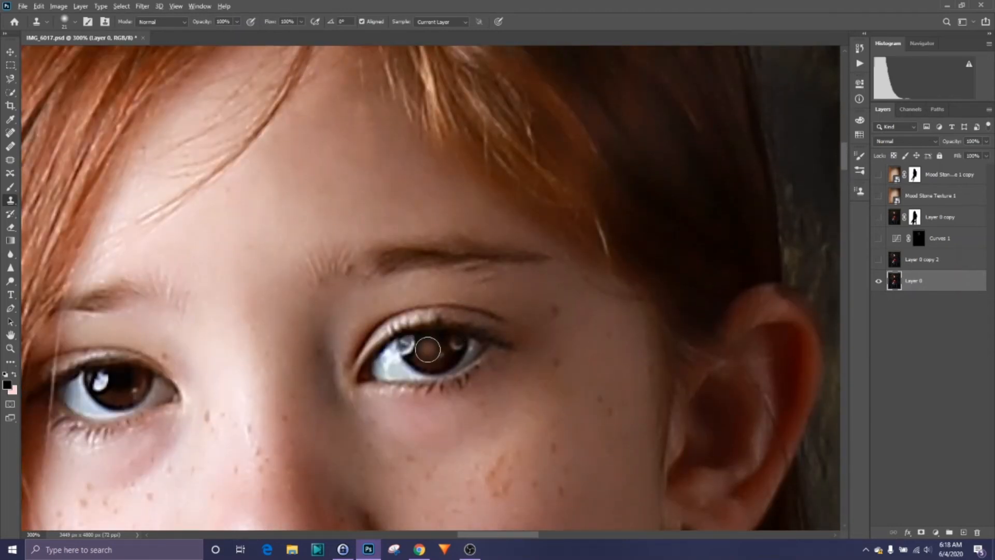
alt+click(428, 349)
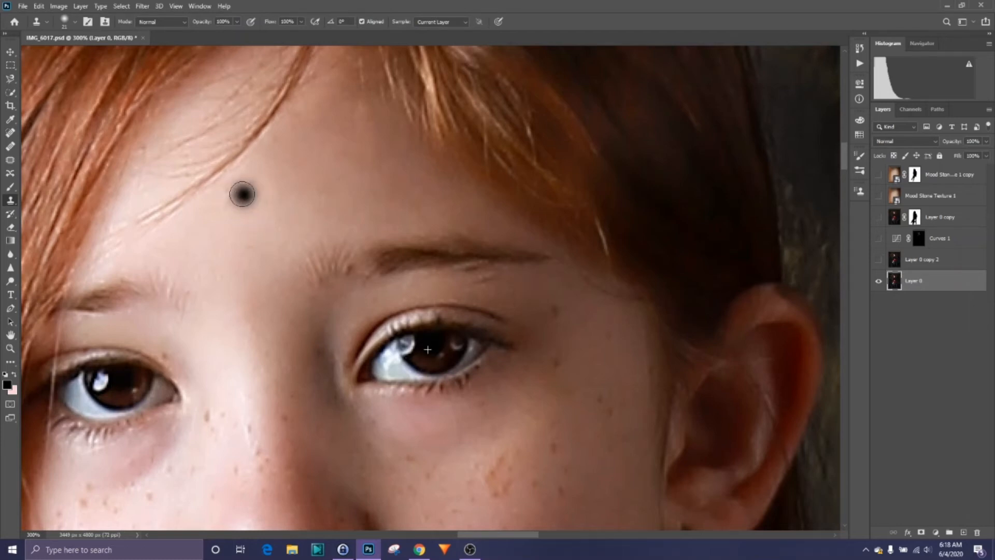
mouse_move(242, 193)
mouse_down()
mouse_move(208, 196)
mouse_move(239, 199)
mouse_move(215, 187)
mouse_move(234, 186)
mouse_move(217, 173)
mouse_move(232, 167)
mouse_move(201, 176)
mouse_move(218, 168)
mouse_move(184, 186)
mouse_move(185, 221)
mouse_move(171, 221)
mouse_move(215, 235)
mouse_move(268, 213)
mouse_move(283, 222)
mouse_move(305, 191)
mouse_move(283, 194)
mouse_move(280, 170)
mouse_move(255, 170)
mouse_move(288, 195)
mouse_move(318, 191)
mouse_move(322, 180)
mouse_move(211, 196)
mouse_move(285, 176)
mouse_move(299, 159)
mouse_move(308, 174)
mouse_move(320, 171)
mouse_move(233, 177)
mouse_move(238, 171)
mouse_move(214, 189)
mouse_move(243, 206)
mouse_up()
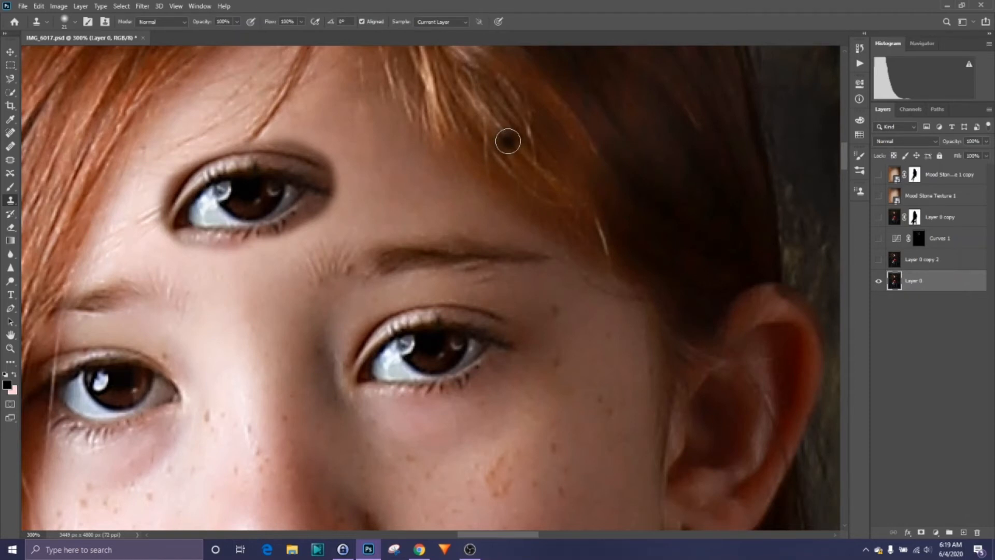
key(ctrl+z)
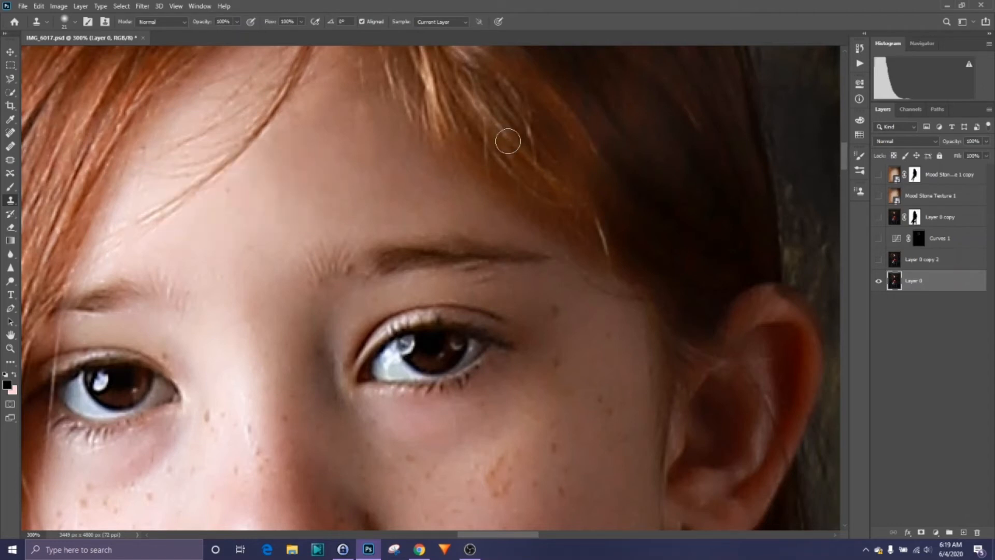
key(ctrl+z)
- Sample forehead skin and clone it over the middle of the loose hair strand crossing the forehead
mouse_move(847, 160)
mouse_down()
mouse_move(846, 179)
mouse_move(849, 161)
mouse_up()
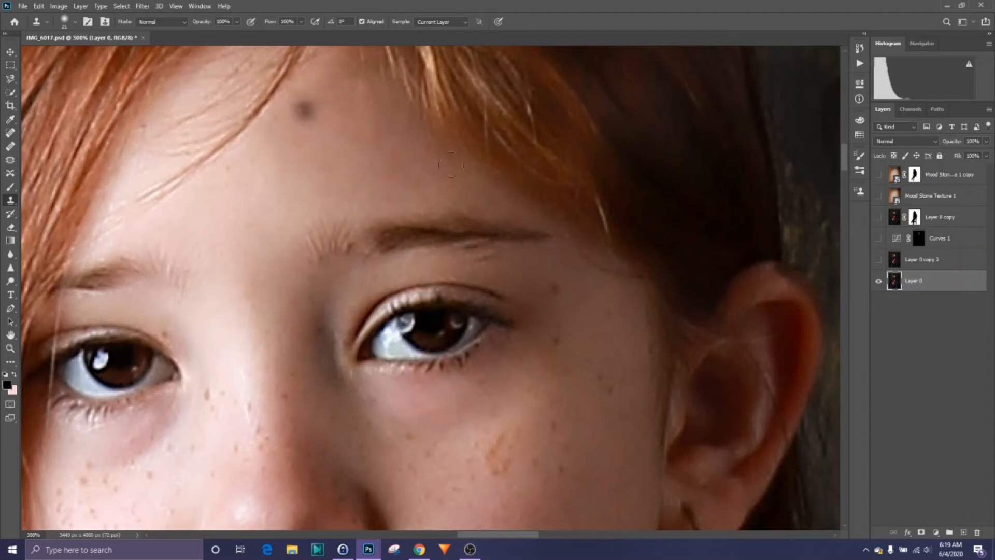
drag(507, 533, 488, 534)
drag(845, 168, 845, 163)
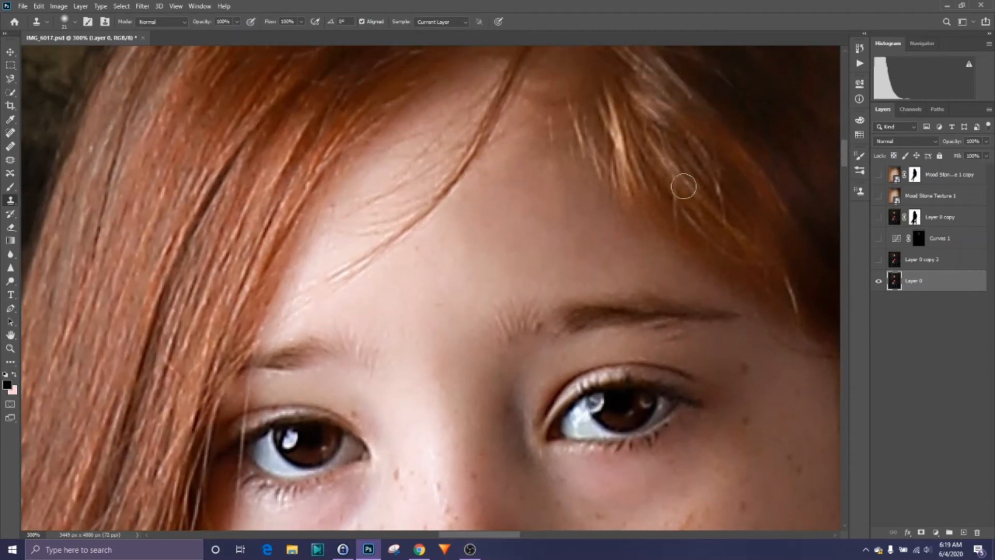
alt+click(608, 195)
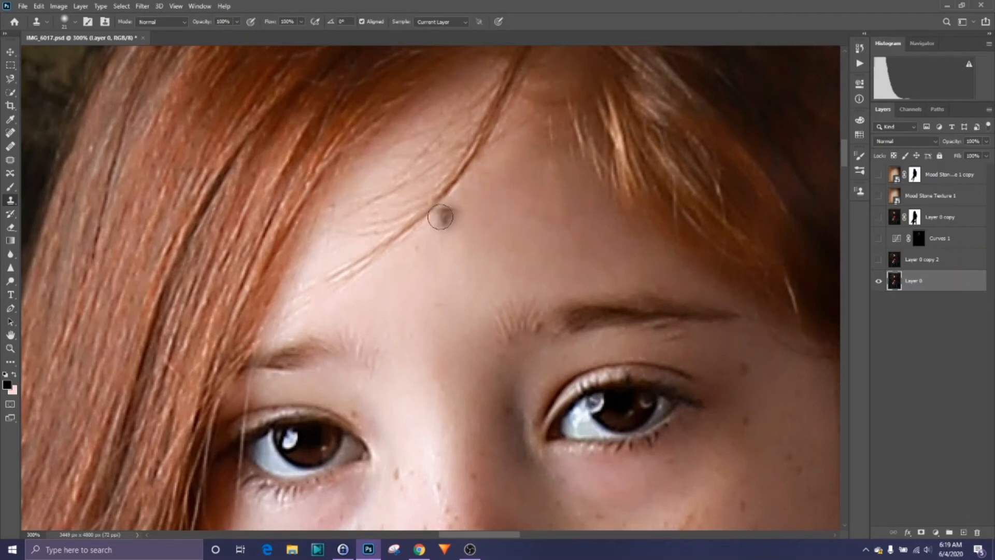
click(458, 208)
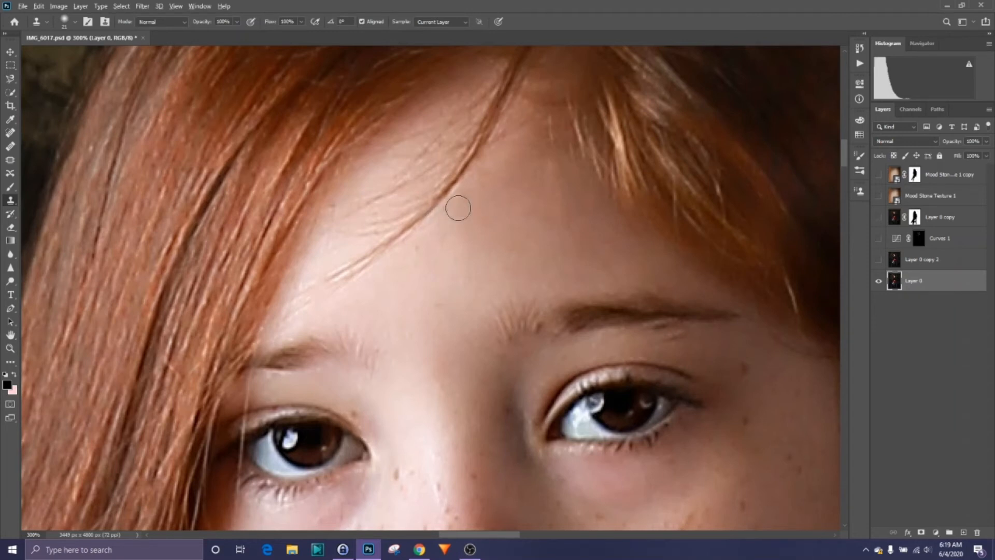
mouse_move(431, 195)
mouse_down()
mouse_move(404, 222)
mouse_move(428, 203)
mouse_up()
click(429, 200)
- Clone nearby forehead skin over the lower end of the loose hair strand and the fine hairs beside it
alt+click(408, 257)
drag(394, 236, 396, 231)
drag(385, 237, 335, 275)
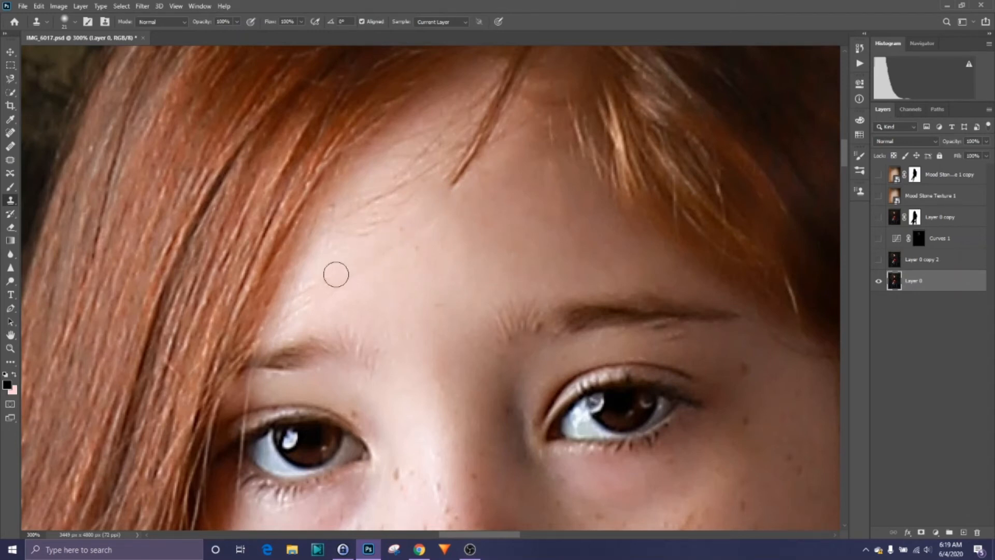
alt+click(468, 216)
mouse_move(420, 228)
mouse_down()
mouse_move(368, 258)
mouse_move(425, 214)
mouse_up()
alt+click(388, 267)
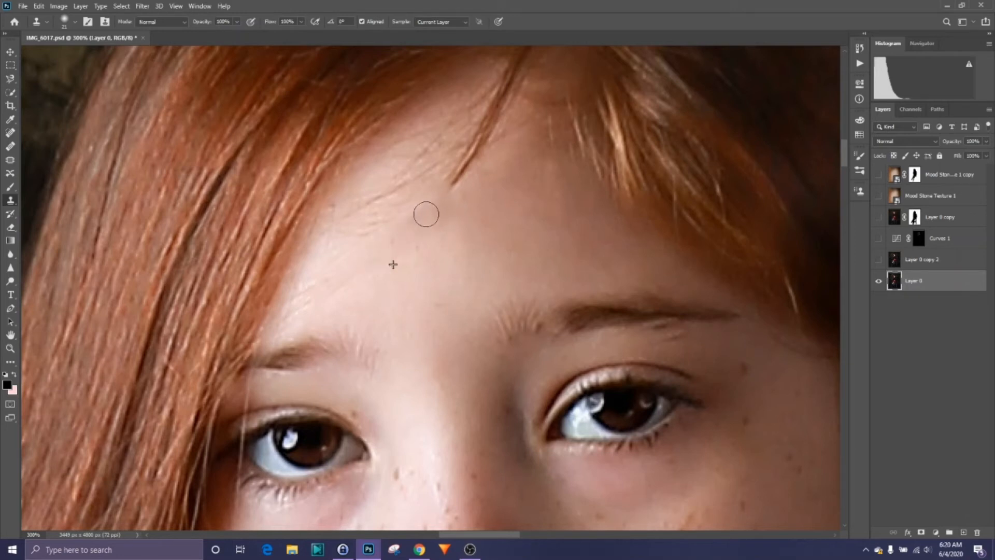
click(276, 301)
key(ctrl+z)
- Sample skin below the inner corner of one eye and clone it over the shadow under the eye nearer the long hair
scroll(840, 168, down, 8)
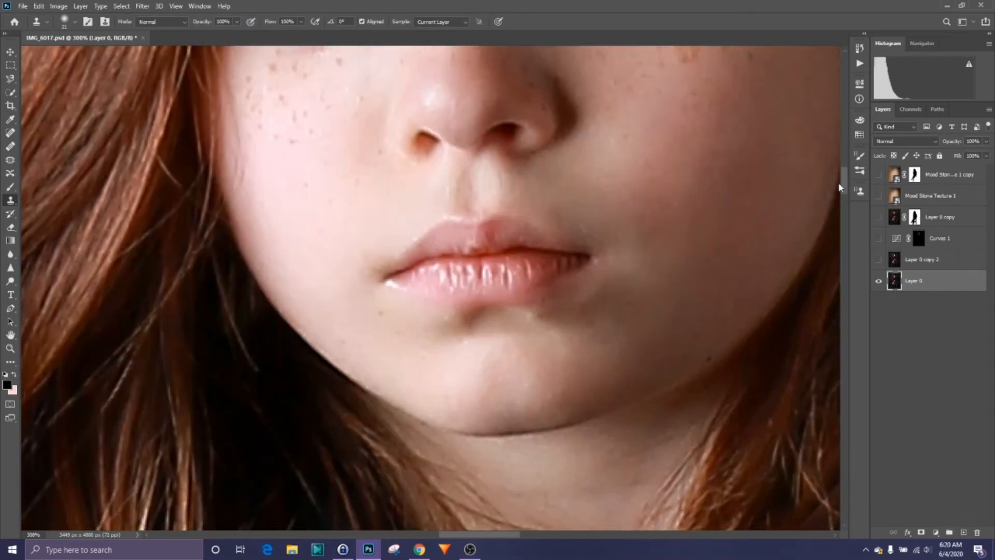
scroll(839, 174, up, 2)
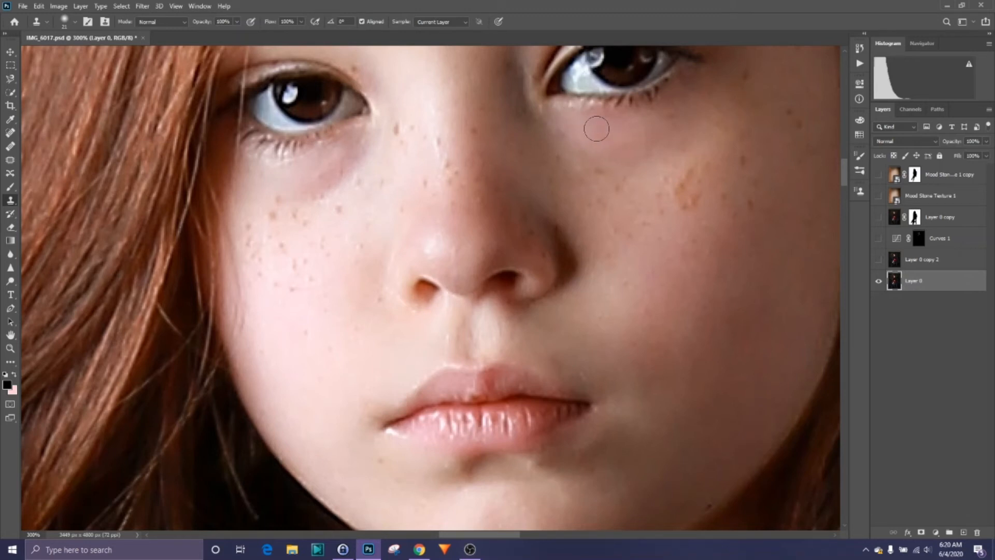
alt+click(564, 122)
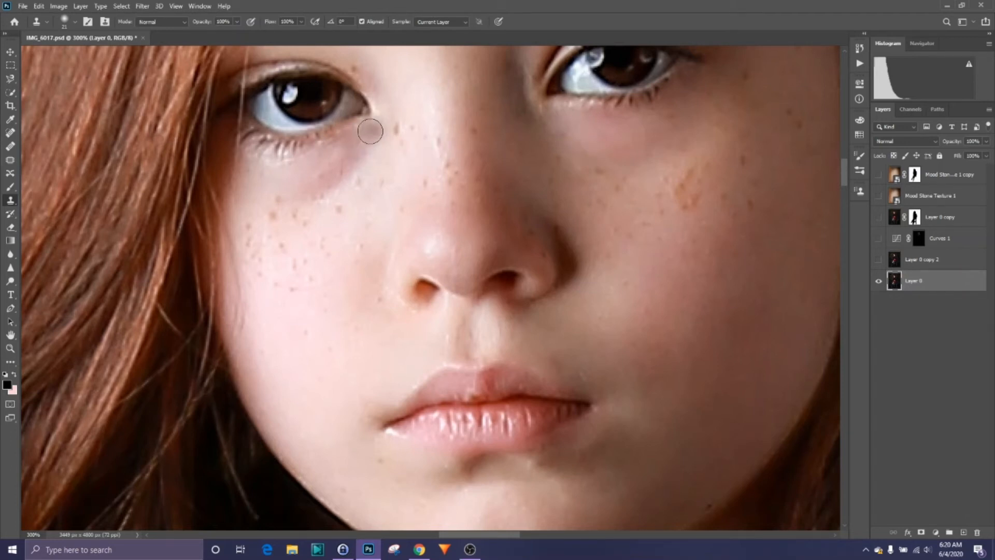
mouse_move(369, 127)
mouse_down()
mouse_move(347, 152)
mouse_move(361, 132)
mouse_move(343, 141)
mouse_move(353, 141)
mouse_move(340, 176)
mouse_move(354, 167)
mouse_move(326, 184)
mouse_up()
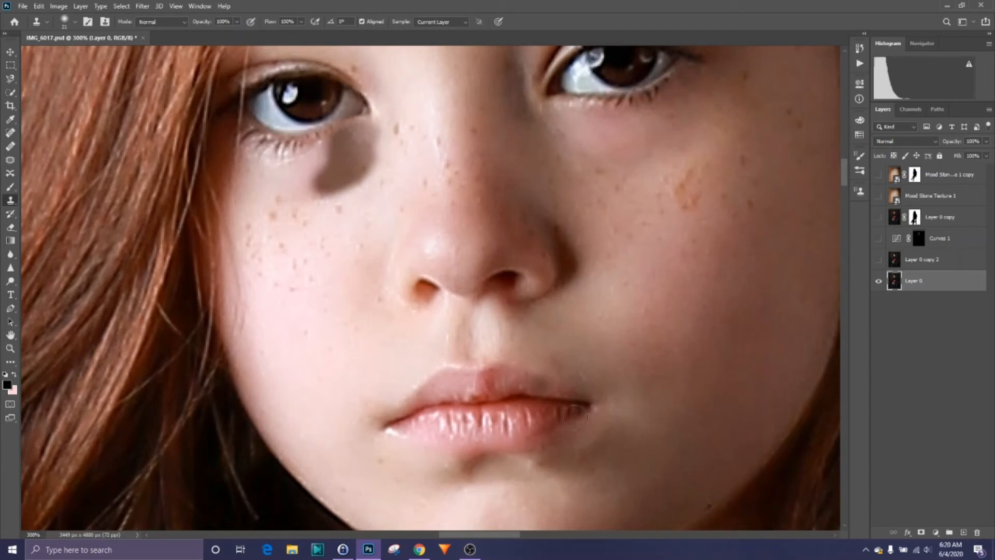
click(776, 288)
key(ctrl+z)
- Stamp test spots beside the nose and under the eyes, and undo them together with the dark cloned patch
drag(845, 174, 844, 170)
click(523, 197)
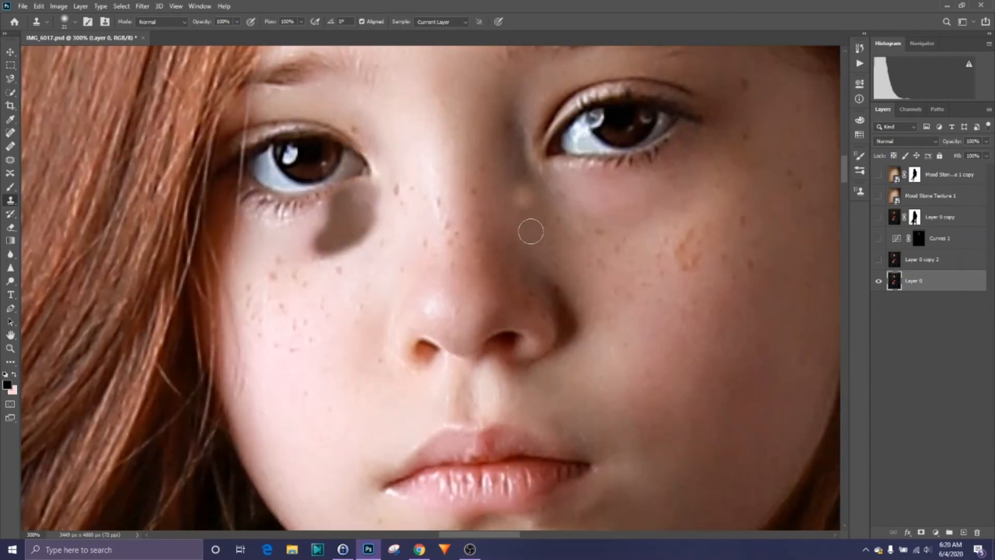
key(ctrl+z)
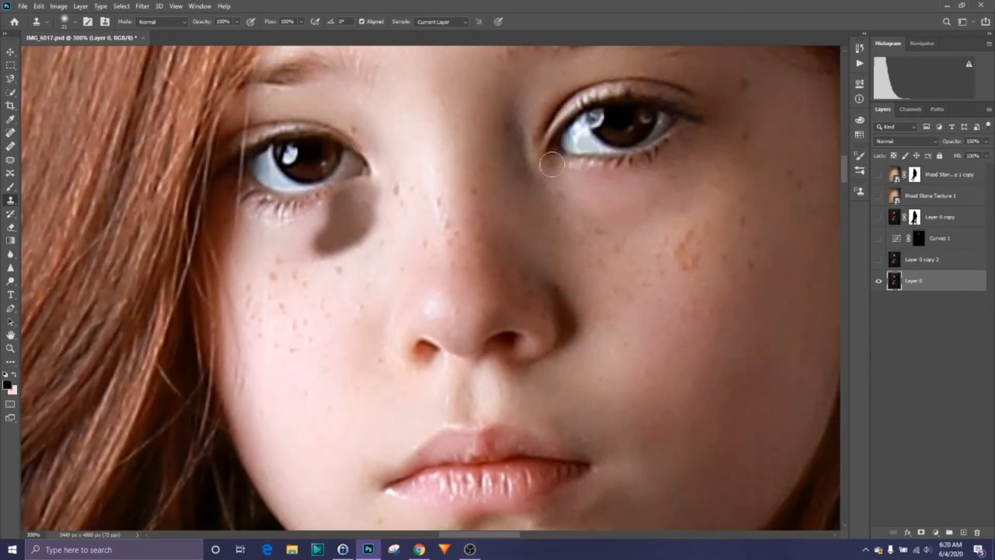
click(626, 189)
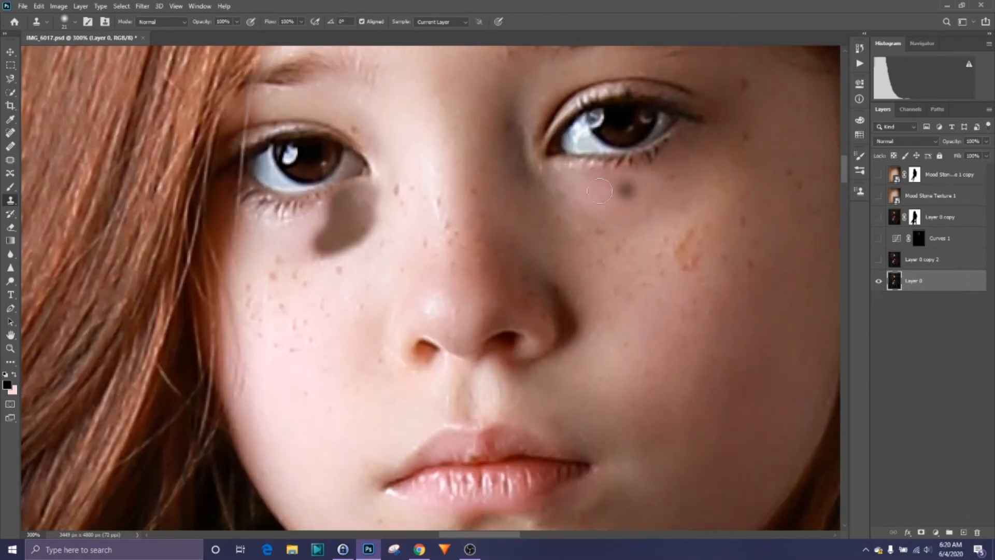
key(ctrl+z)
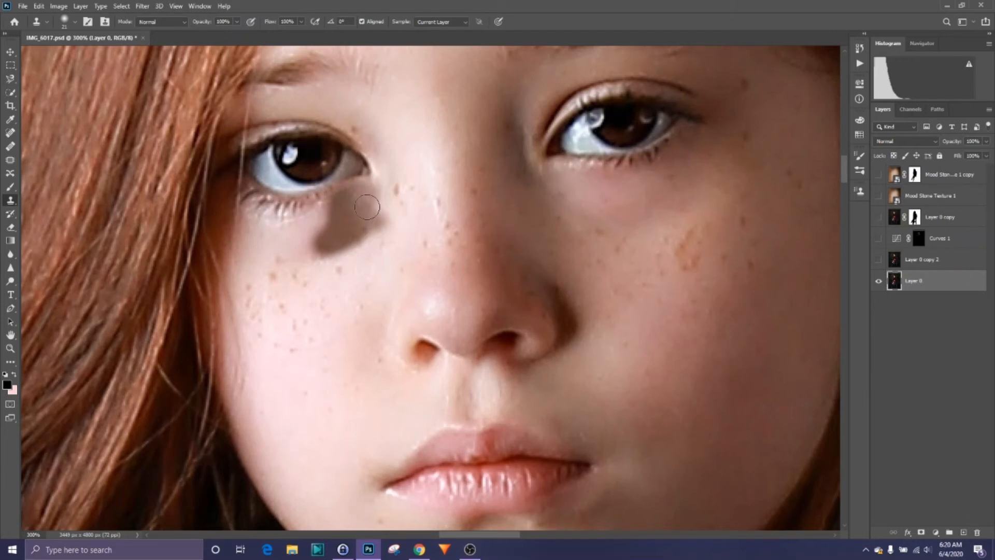
key(ctrl+z)
key(ctrl+z)
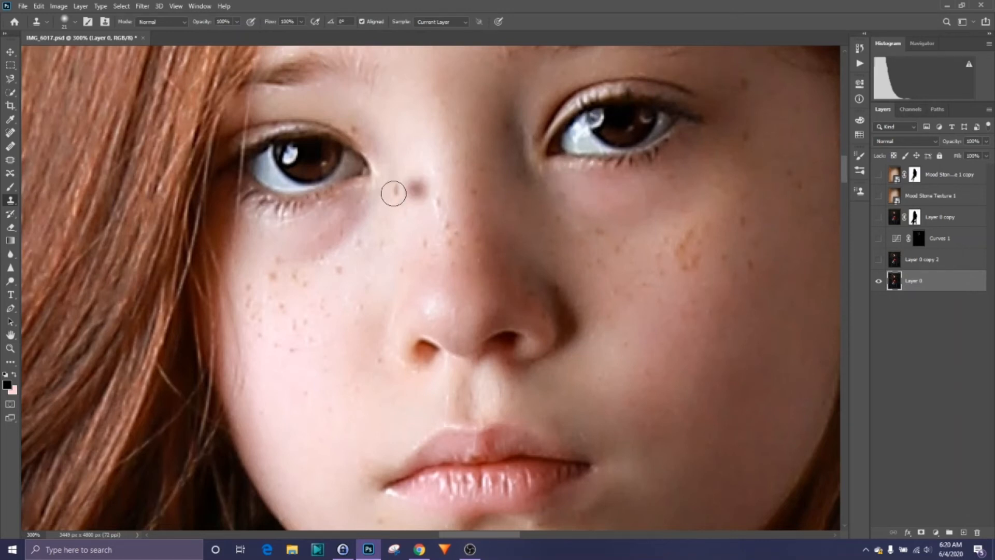
click(347, 223)
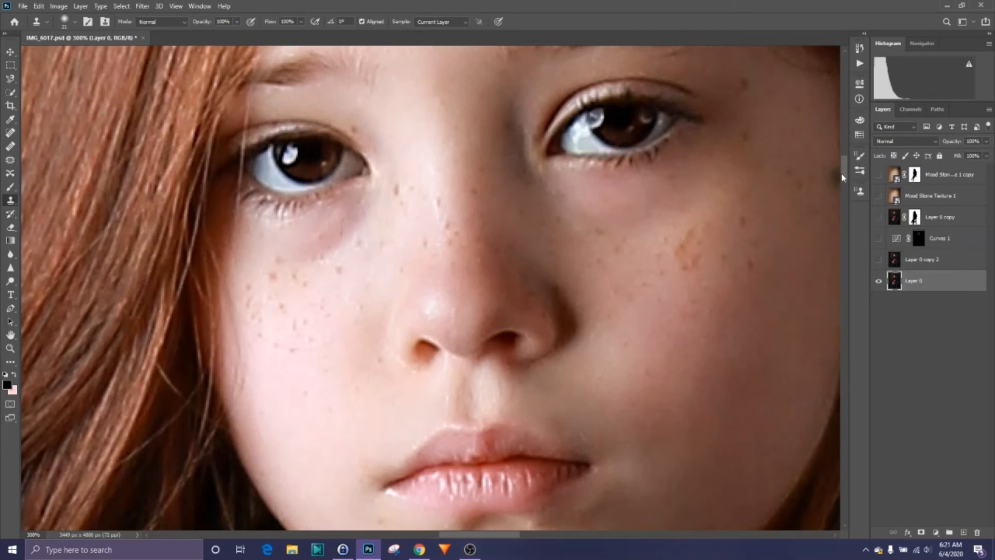
- Shrink the Clone Stamp brush to 5 px and sample skin beside the small freckle below the eyebrow's outer end
mouse_move(844, 168)
mouse_down()
mouse_move(846, 182)
mouse_move(844, 163)
mouse_up()
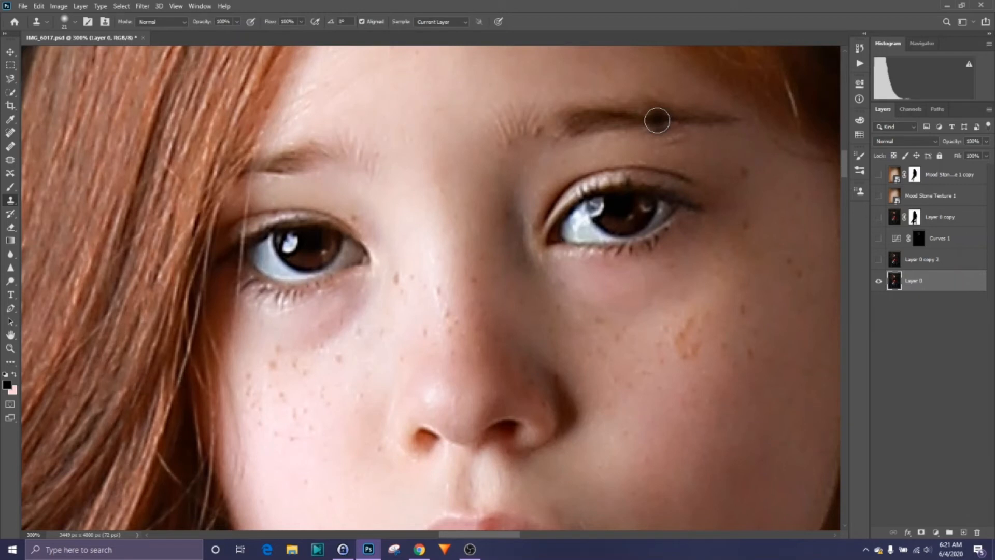
key(bracketleft)
key(bracketleft)
key(bracketleft)
key(bracketleft)
key(bracketleft)
key(bracketleft)
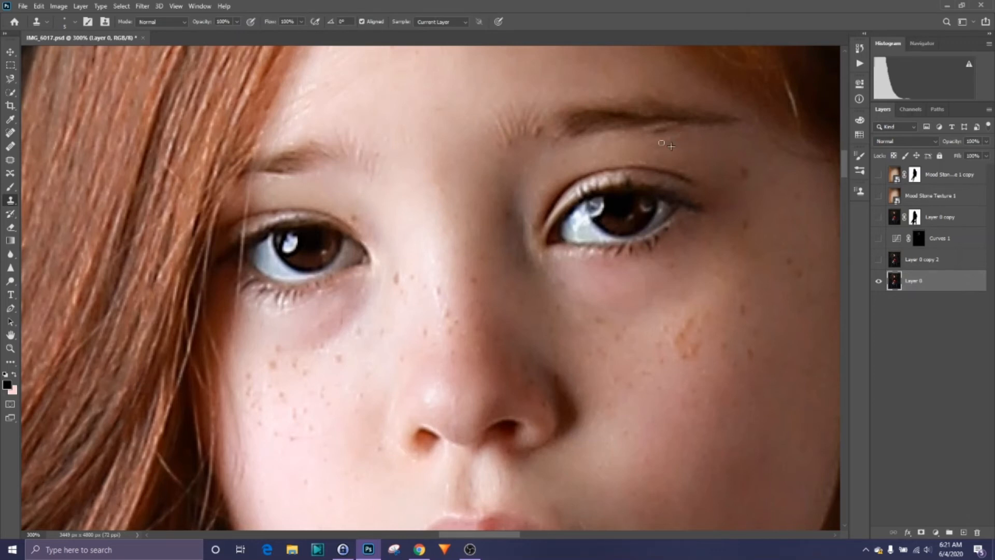
alt+click(755, 165)
- Sample skin beside the dark mole on the jawline and clone it over the mole
drag(844, 161, 851, 183)
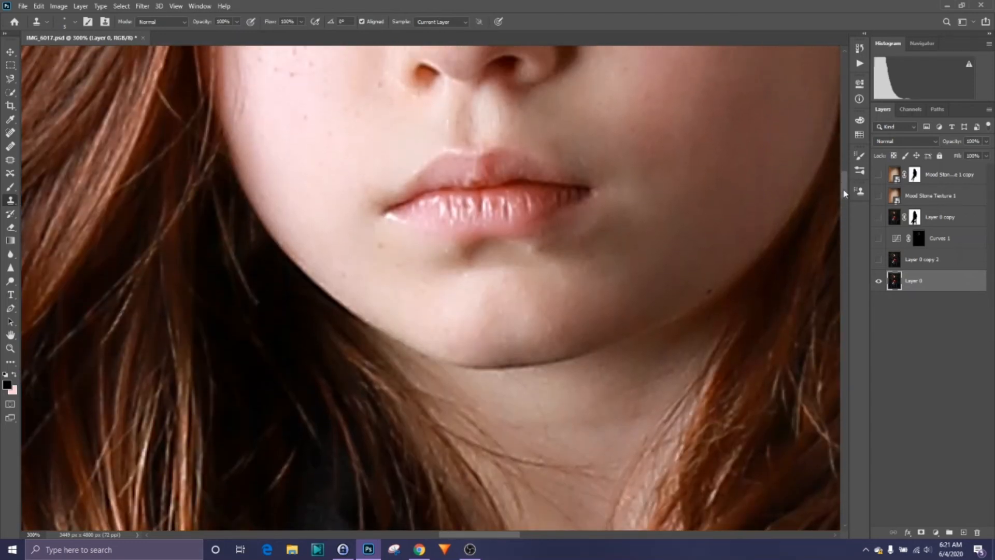
alt+click(723, 282)
click(710, 291)
- Fit the whole image in view and set the Clone Stamp brush to 70 px with a 23° angle
mouse_move(843, 187)
mouse_down()
mouse_move(848, 213)
mouse_move(850, 174)
mouse_up()
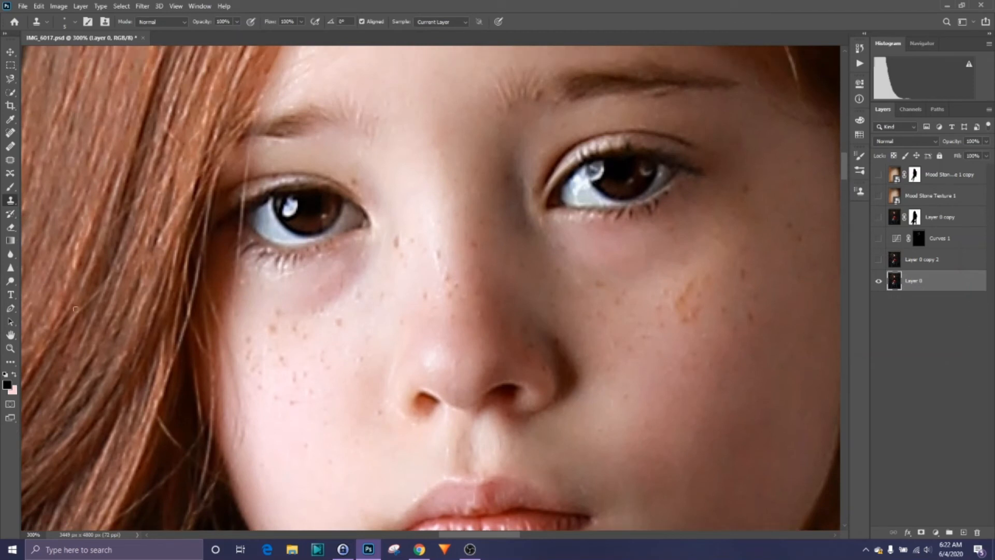
double_click(10, 336)
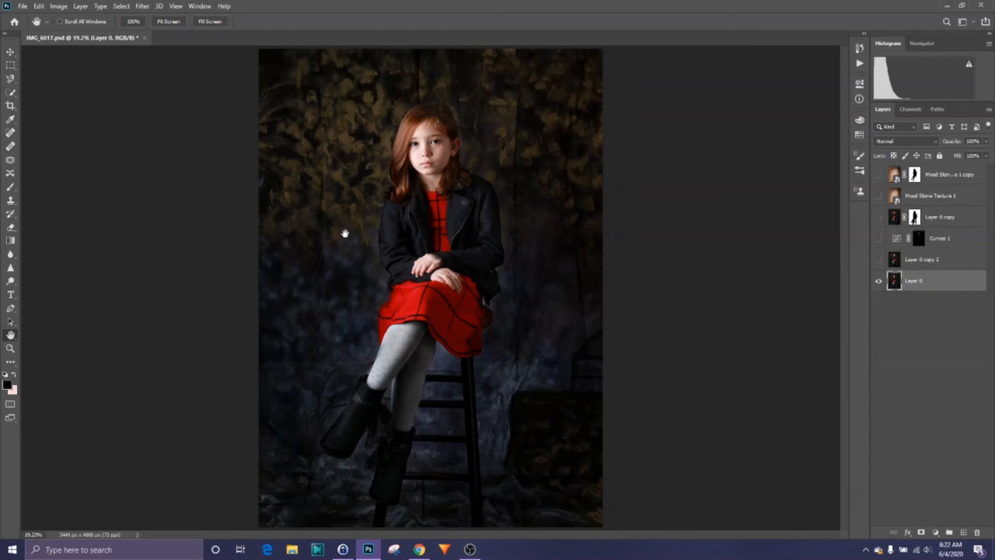
click(9, 203)
click(75, 22)
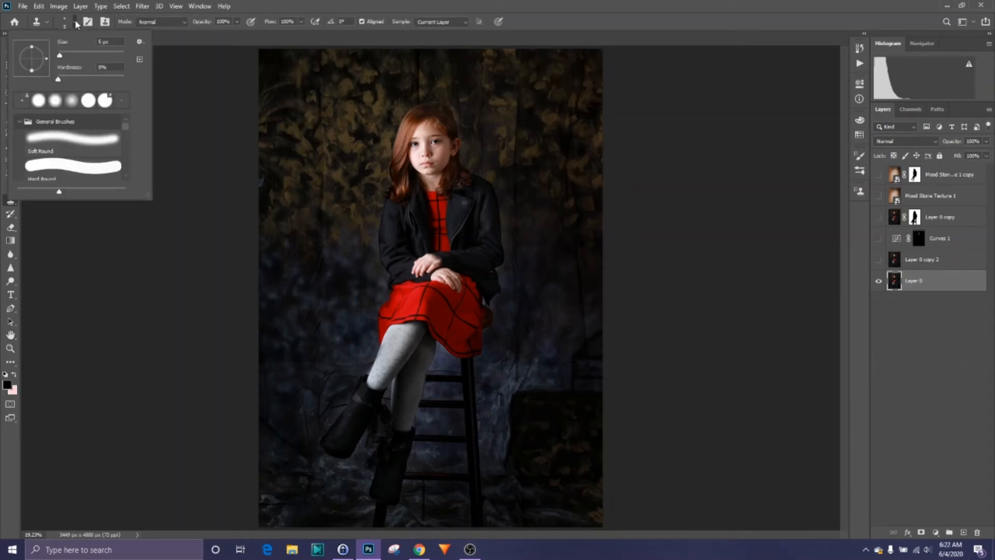
drag(49, 59, 81, 55)
click(248, 5)
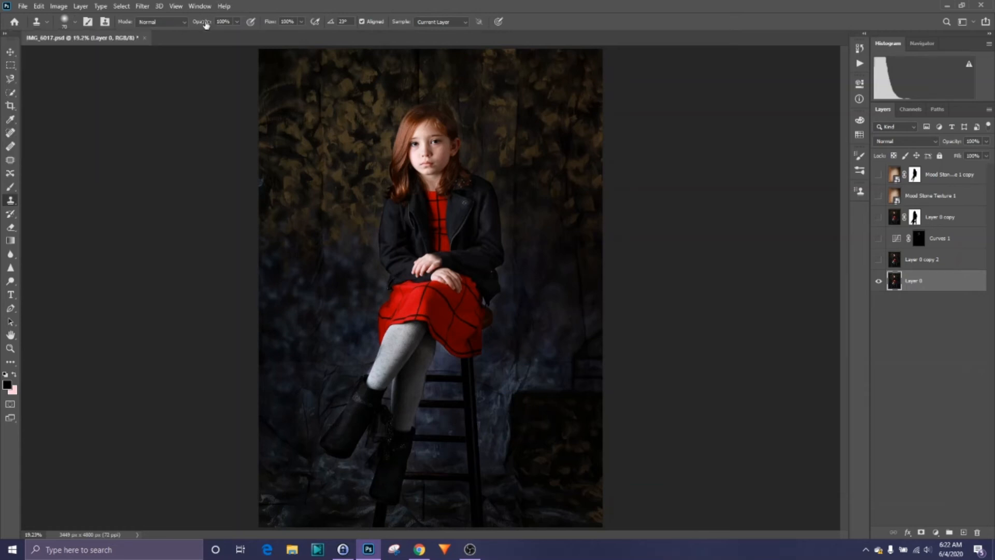
mouse_move(205, 25)
mouse_down()
mouse_move(193, 26)
mouse_move(210, 25)
mouse_up()
- Try different opacity values for the Brush tool, including 50%, and restore it to 100%
click(11, 187)
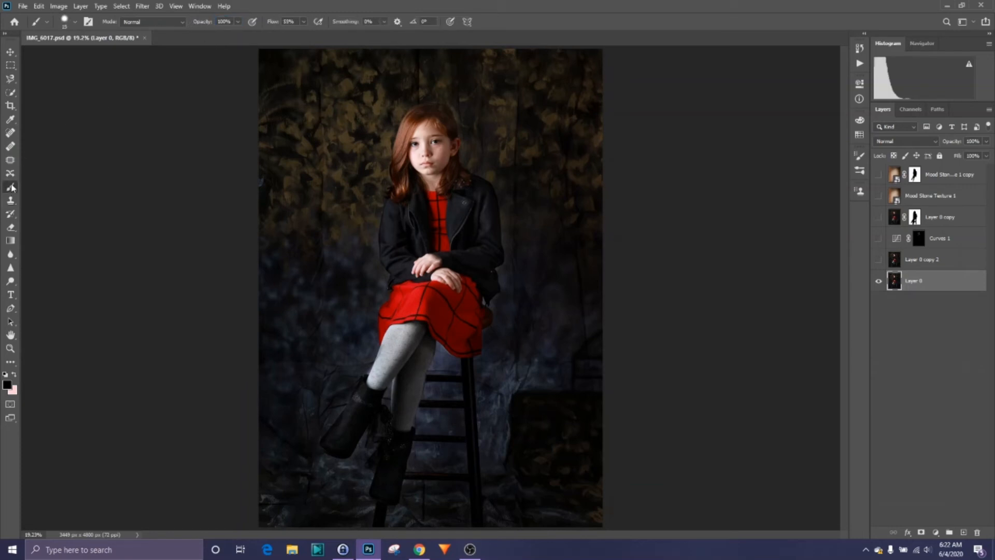
drag(202, 23, 228, 22)
drag(207, 22, 238, 25)
click(238, 23)
drag(238, 33, 235, 35)
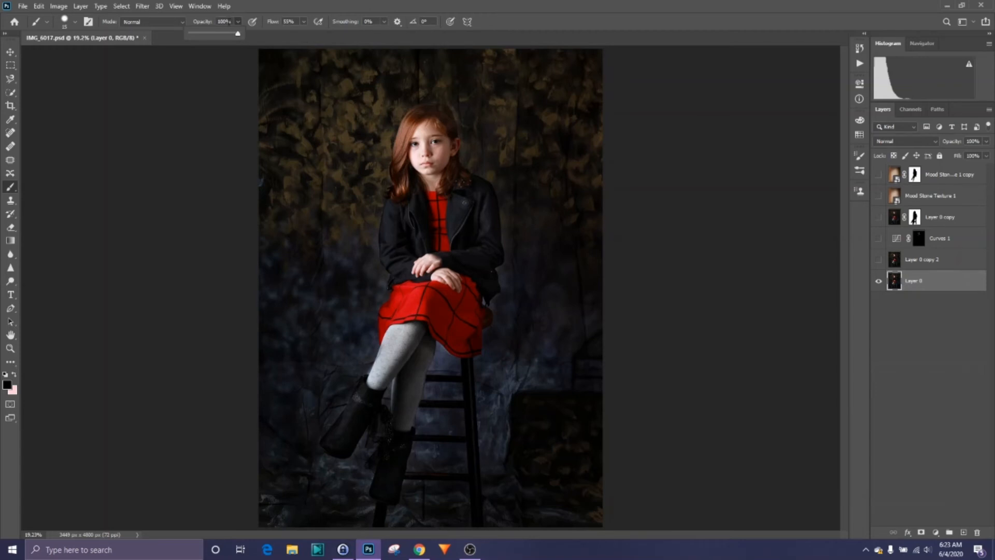
click(228, 22)
text(50)
drag(195, 24, 242, 23)
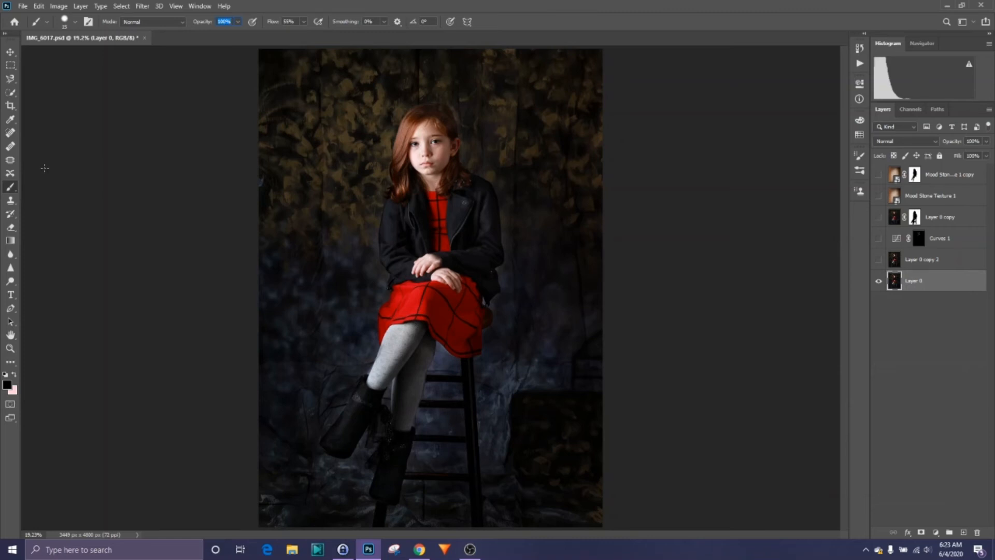
- Add a text layer on the backdrop above and beside the girl's head, with the font size set to 48 pt
click(11, 295)
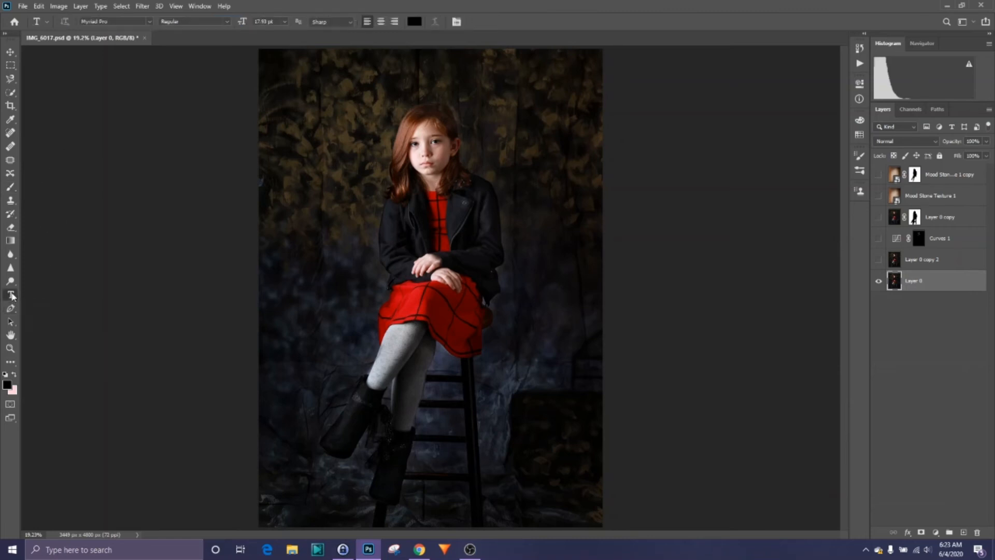
click(310, 65)
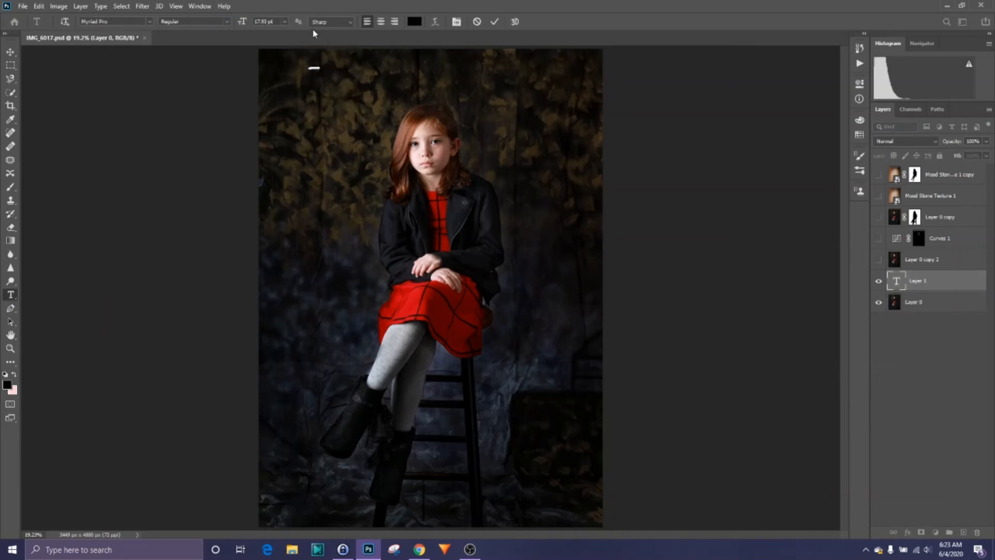
click(285, 22)
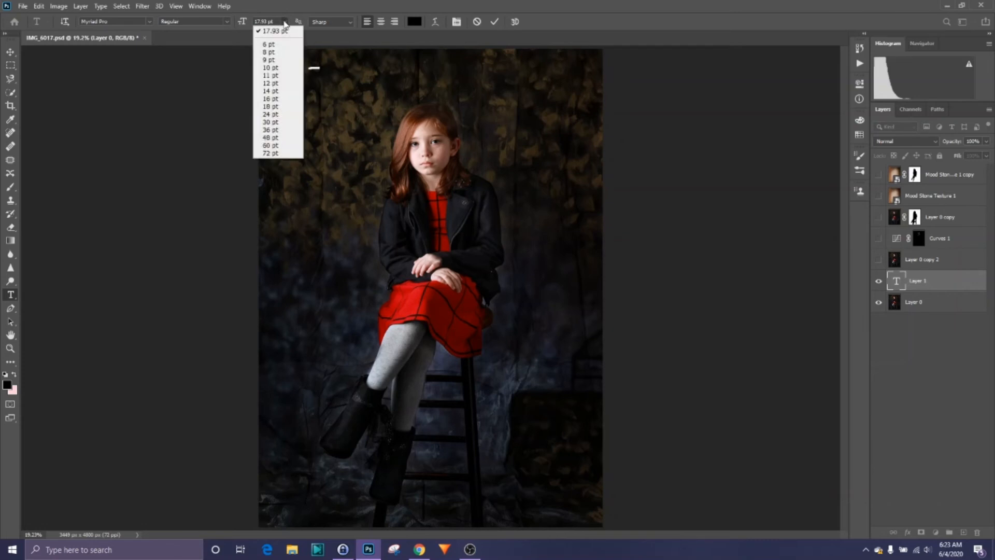
click(281, 138)
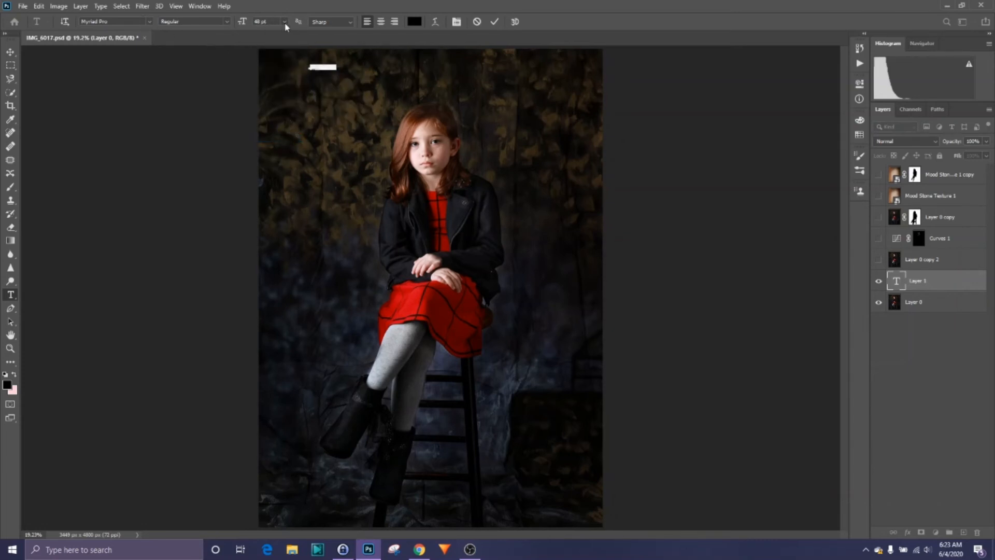
- Zoom to 100% on the Lorem Ipsum placeholder text and choose the Horizontal Type Tool
click(10, 349)
click(335, 76)
click(335, 76)
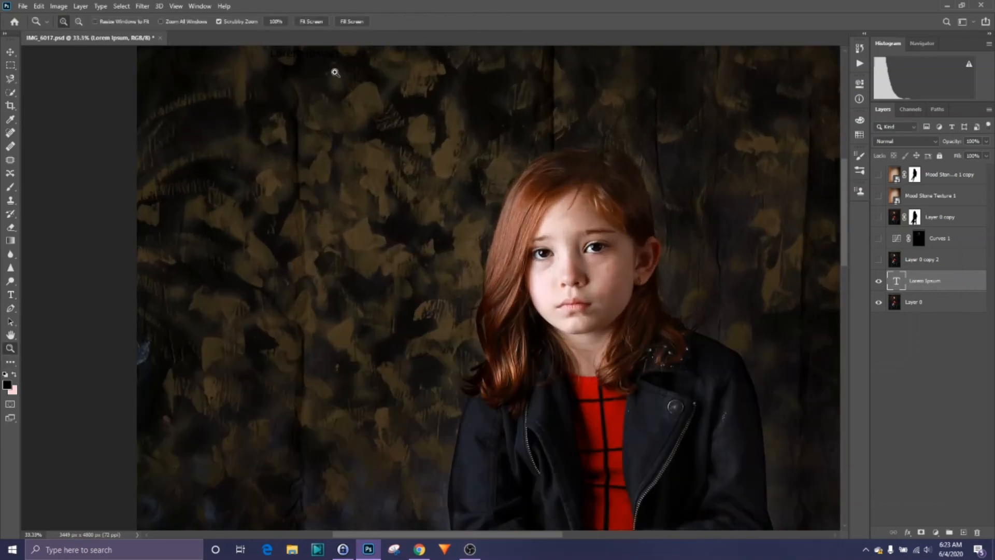
click(335, 74)
click(335, 72)
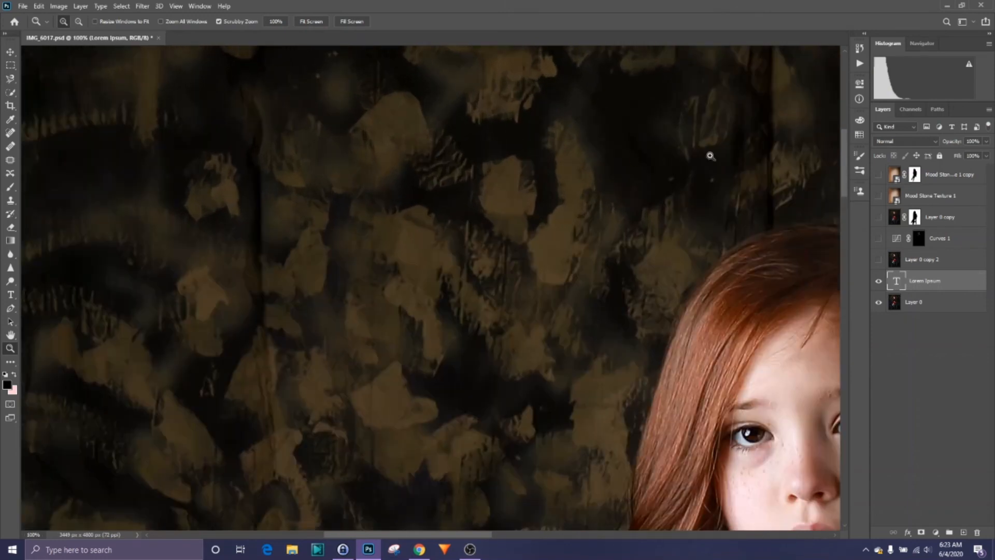
scroll(847, 167, up, 5)
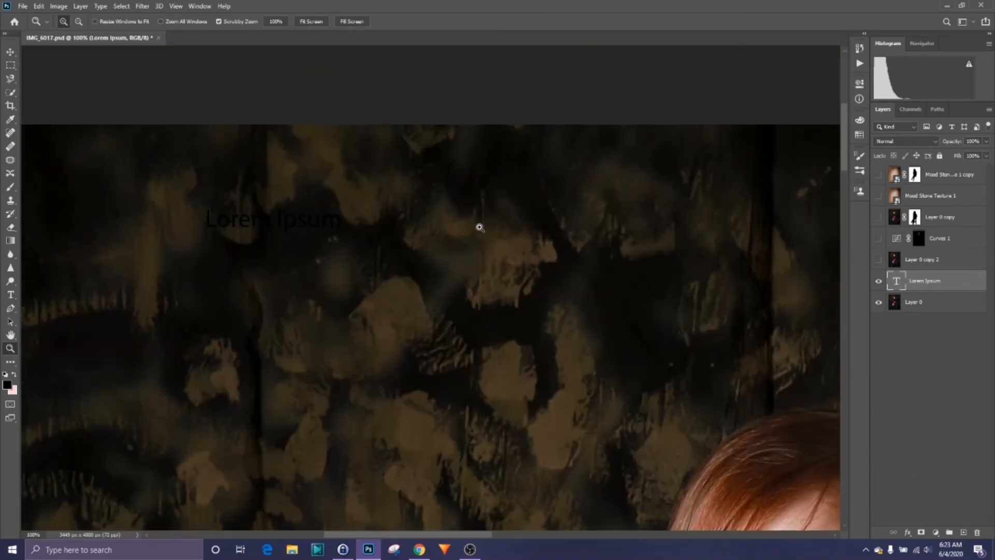
click(10, 295)
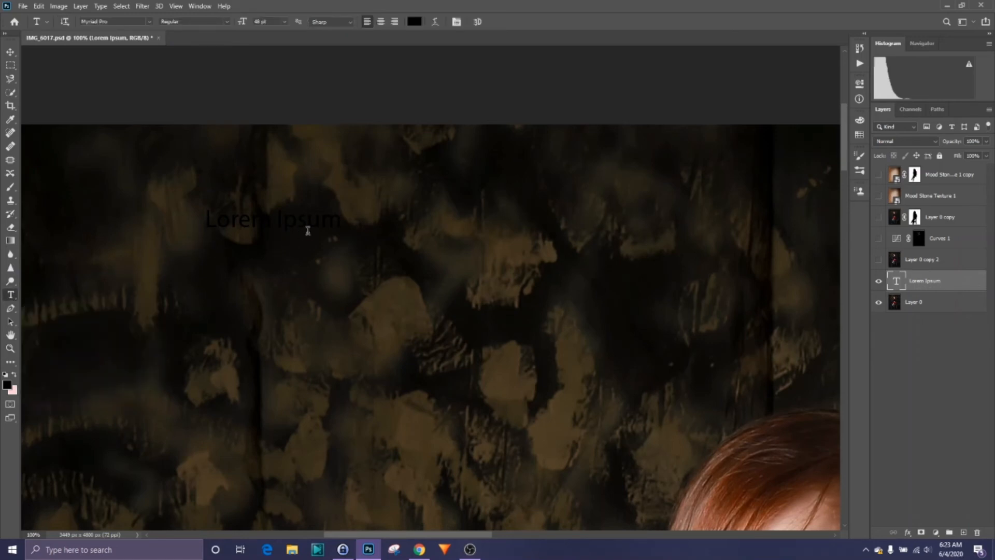
right_click(9, 298)
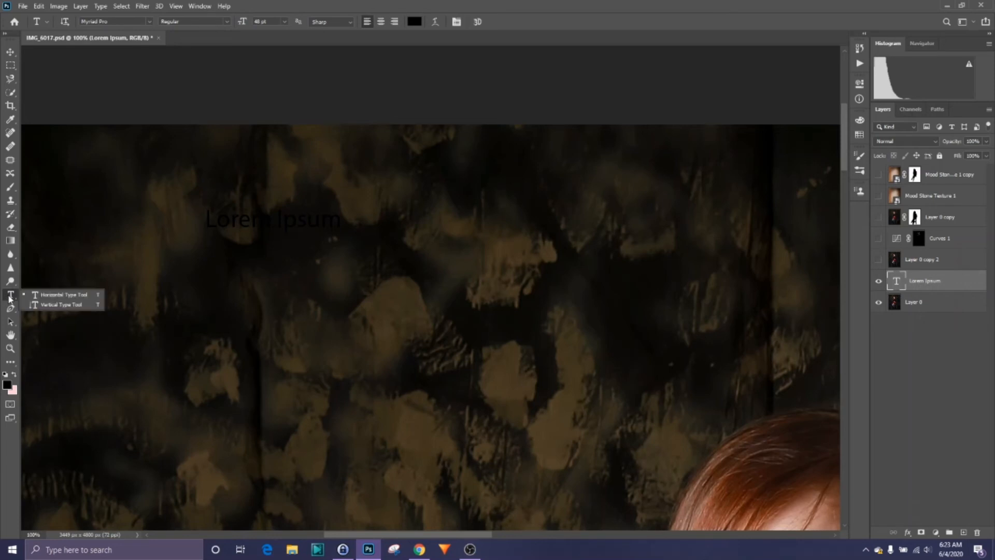
click(44, 295)
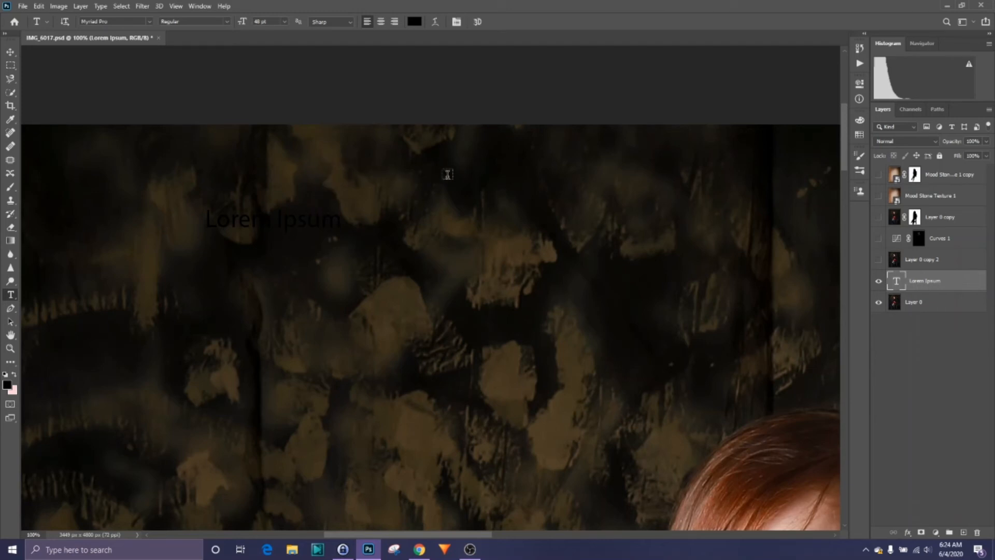
- Replace the Lorem Ipsum placeholder with "Hello" and select the whole word
click(341, 221)
drag(342, 221, 200, 219)
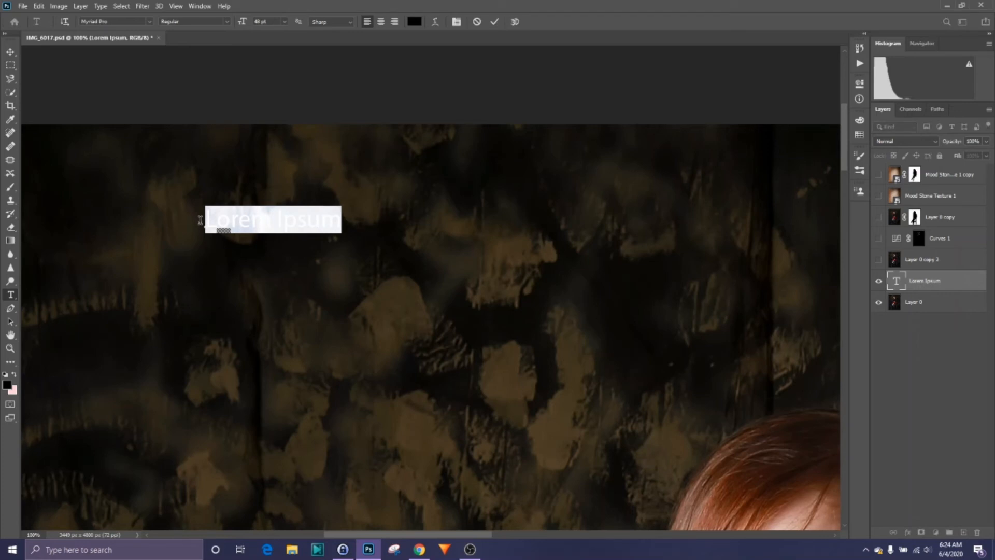
text(Helo)
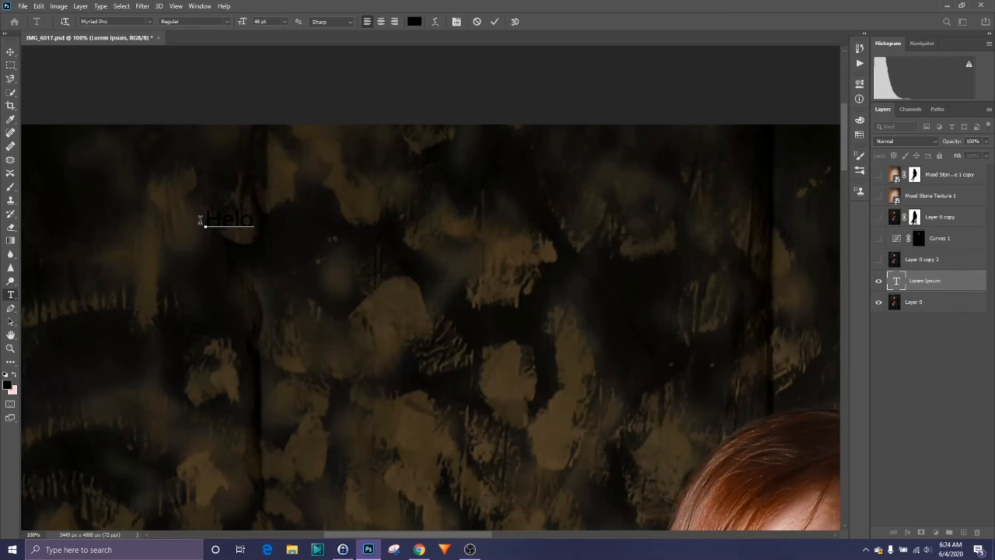
key(BackSpace)
text(lo)
drag(257, 219, 202, 217)
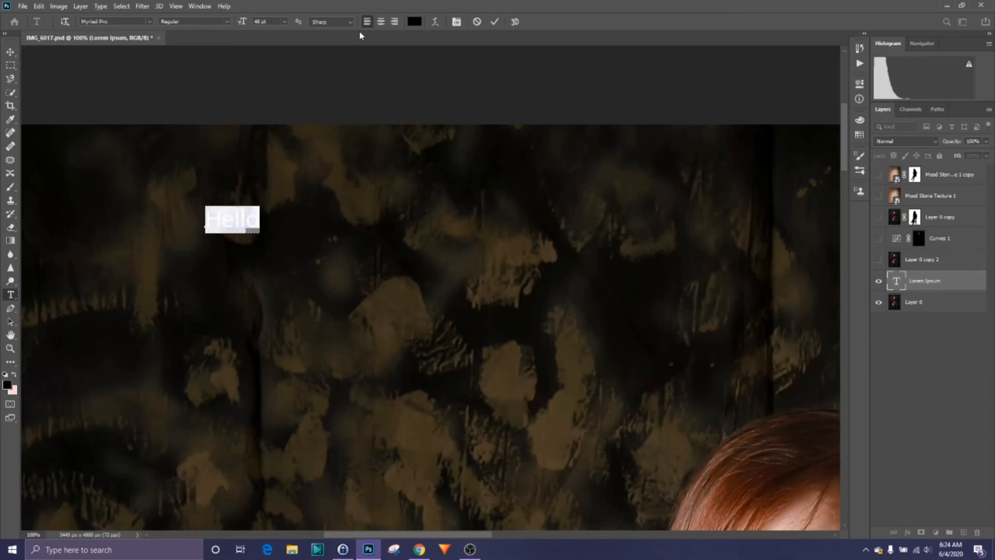
- Center-align the selected "Hello" text and pick an off-white text color near #faf5f5
click(381, 21)
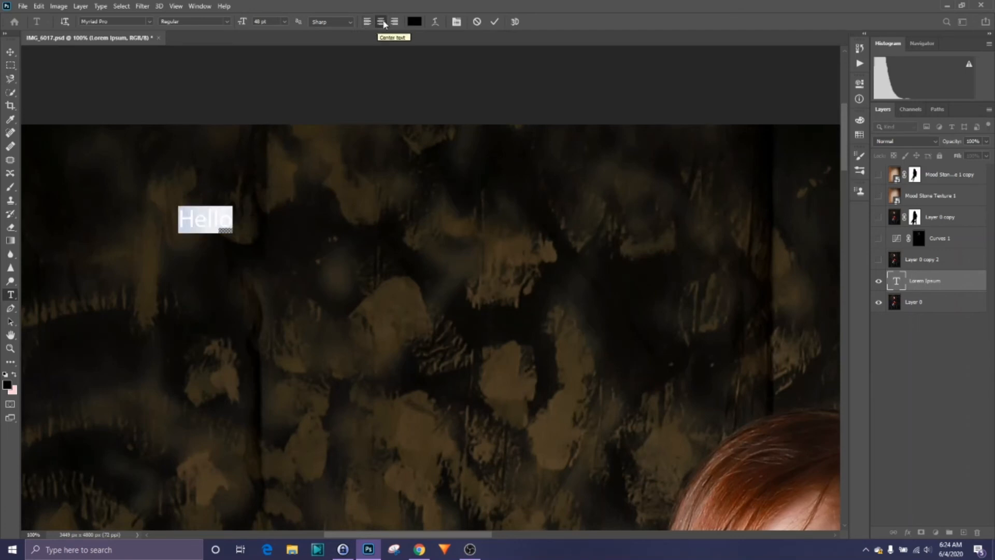
click(418, 22)
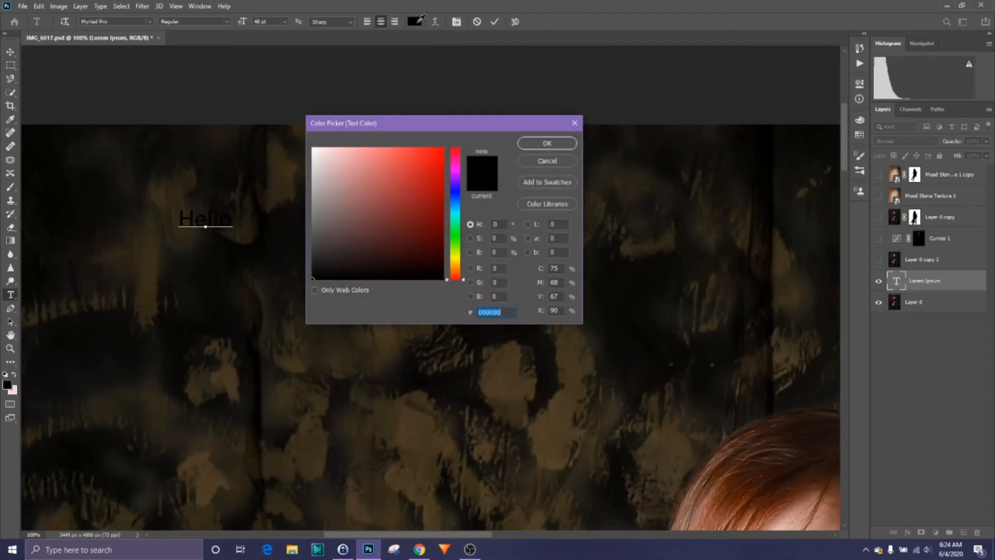
click(314, 150)
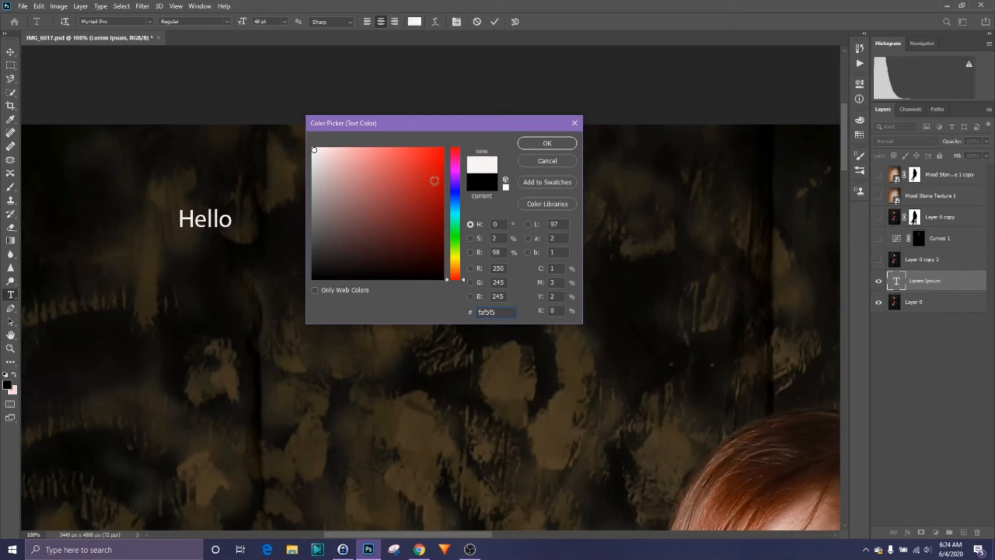
- Try green shades for the "Hello" text color, including #75aa6e, and return to near-white
click(455, 190)
click(456, 237)
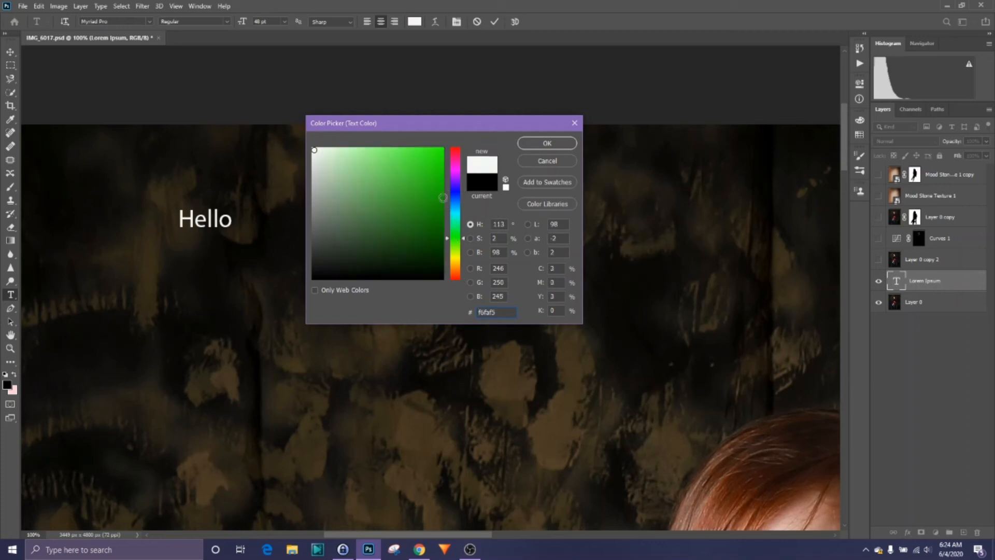
click(432, 195)
mouse_move(409, 173)
mouse_down()
mouse_move(316, 156)
mouse_move(359, 192)
mouse_up()
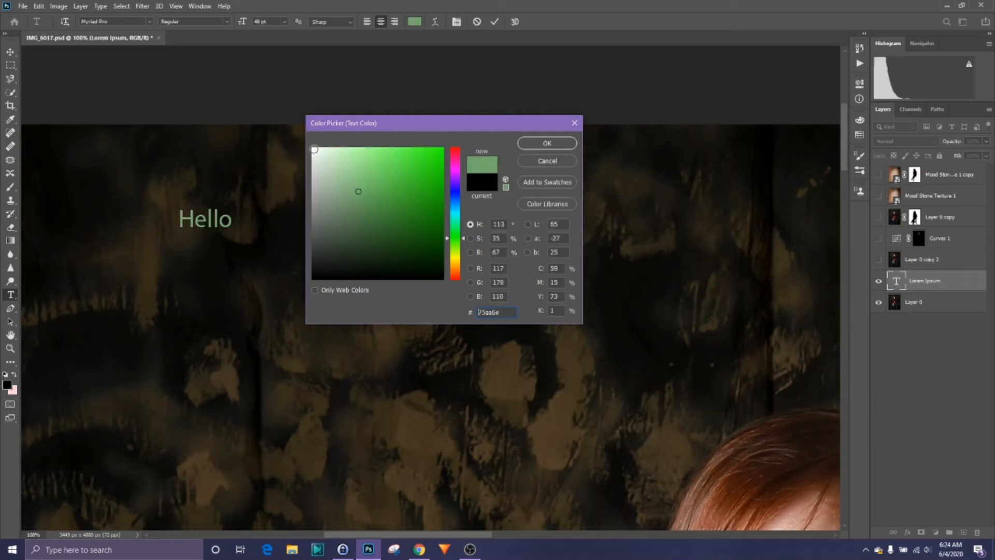
click(314, 149)
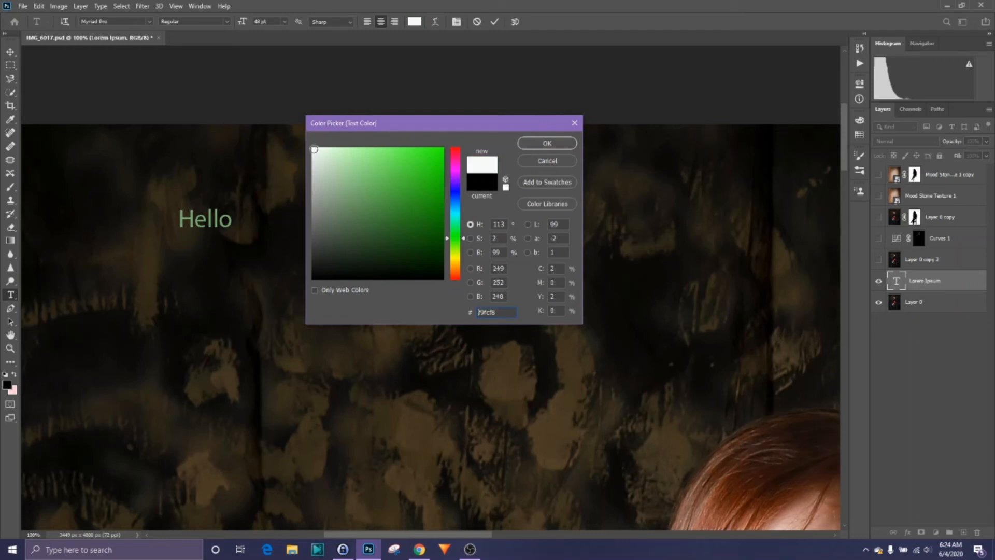
- Restrict the text color choices to web colors and try several red shades, including #996666, #cc0000 and #663333
click(314, 291)
click(341, 180)
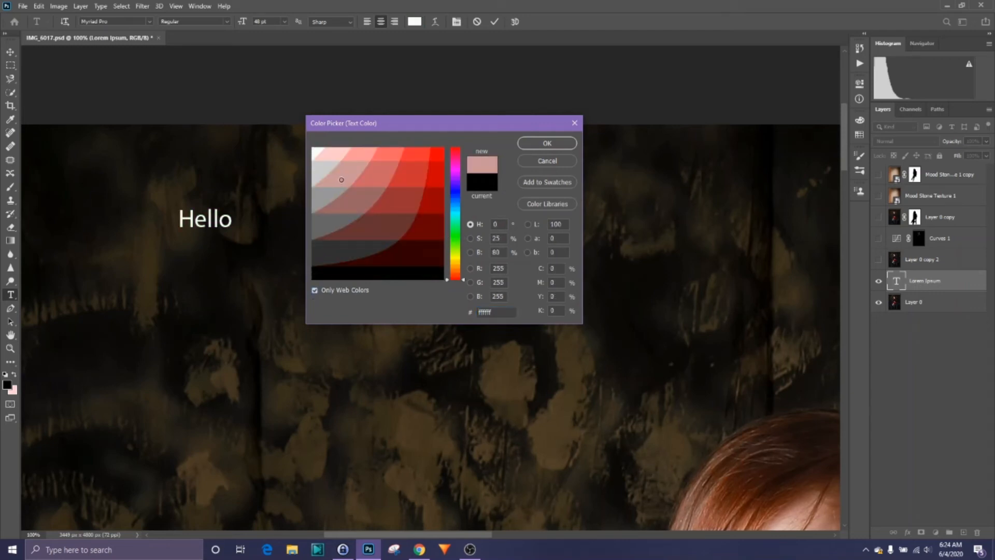
click(374, 184)
click(352, 209)
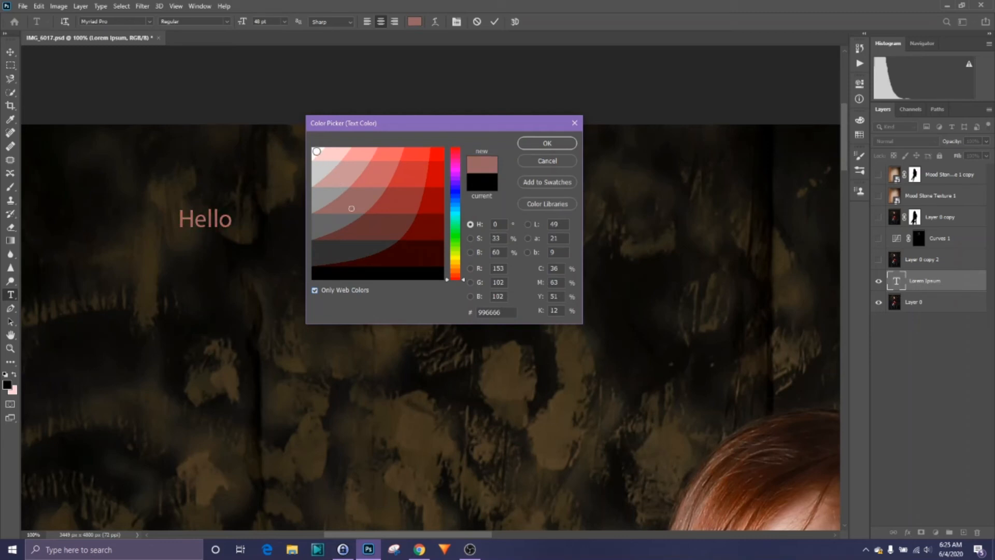
click(317, 151)
click(433, 176)
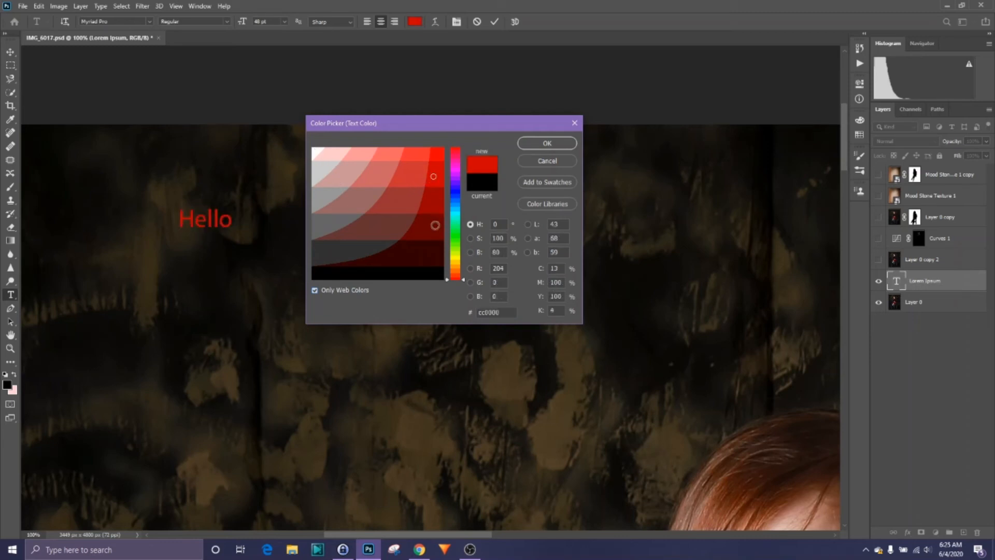
click(435, 225)
click(418, 252)
click(397, 227)
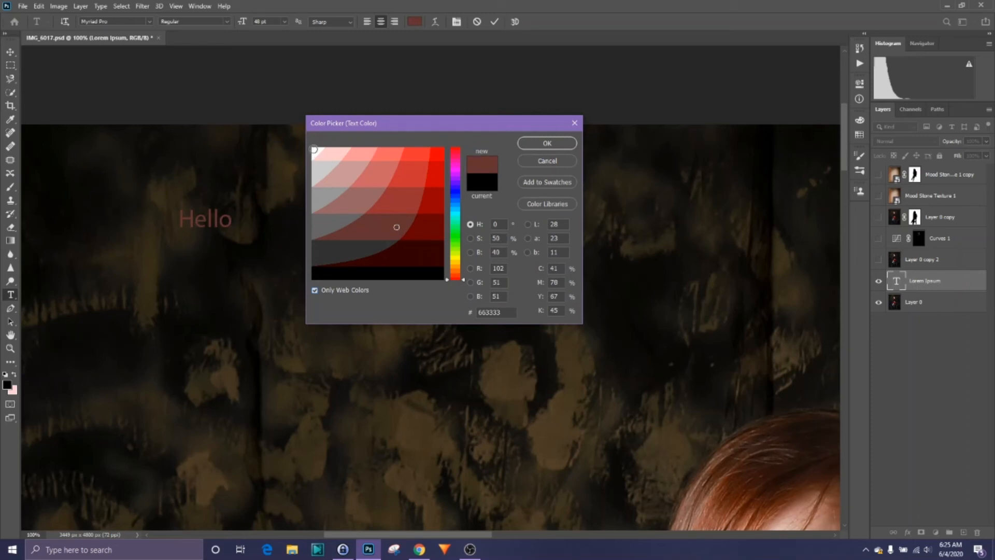
- Return the text color to white, lift the web-colors restriction and accept off-white #f7f3f3
click(314, 151)
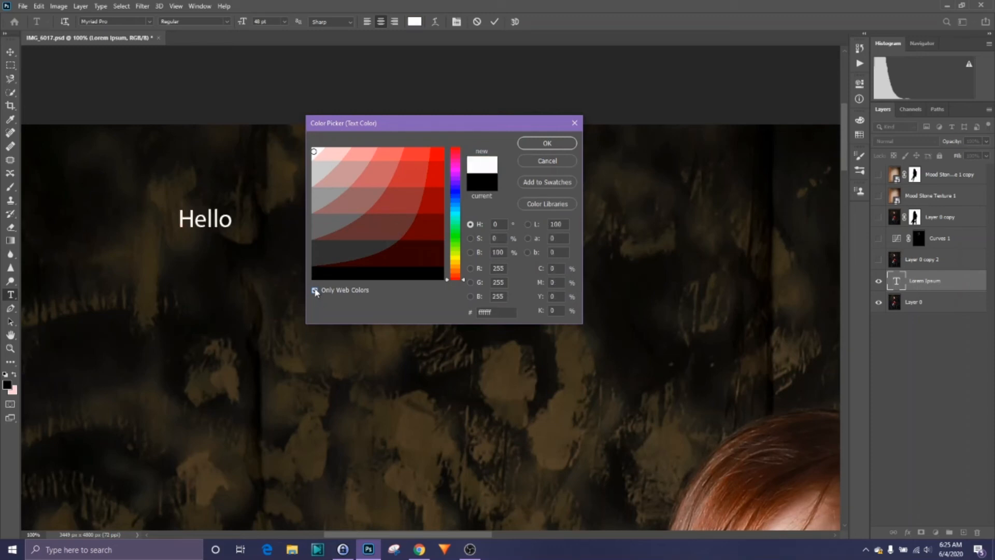
click(314, 291)
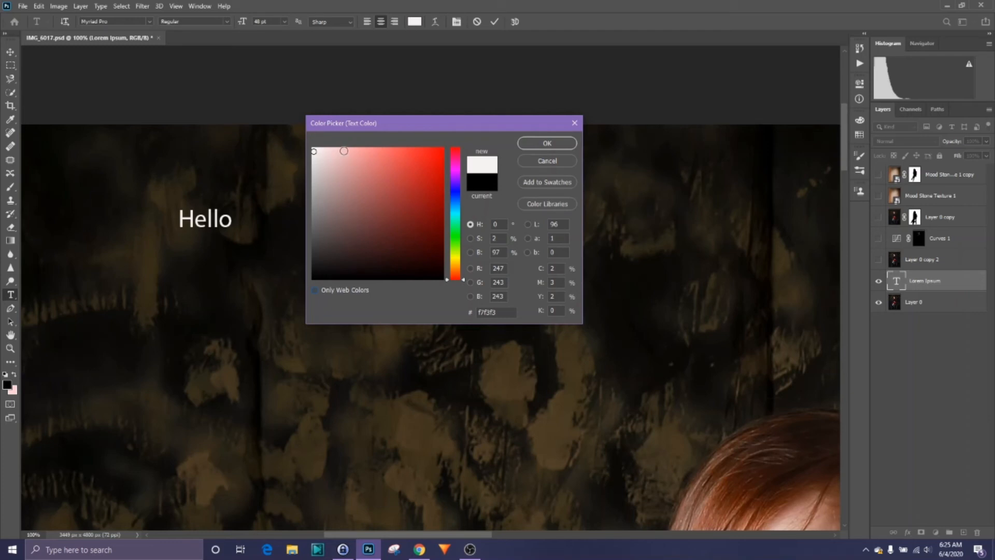
click(538, 142)
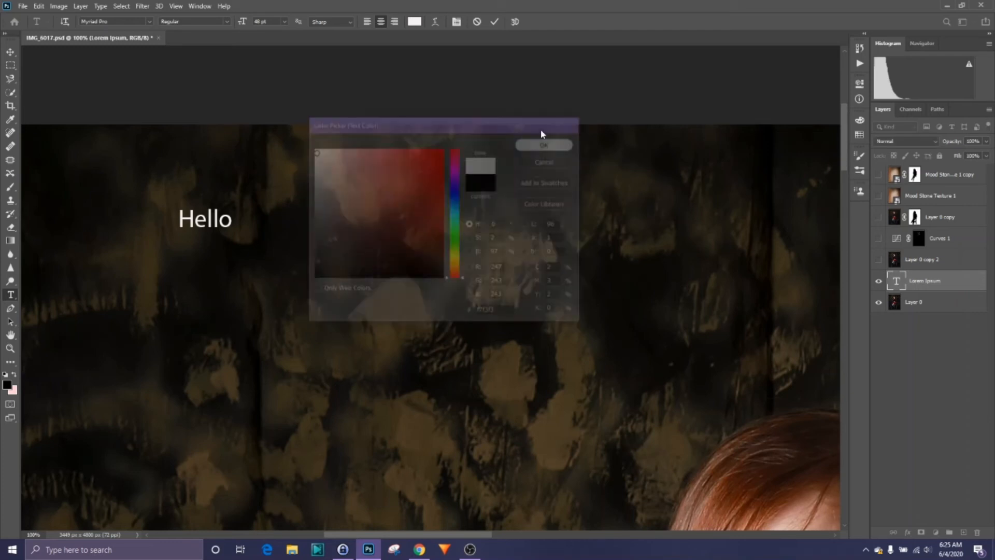
- Enlarge the "Hello" text by trying 72 pt and 200 pt, and set the font size to 500 pt
click(284, 23)
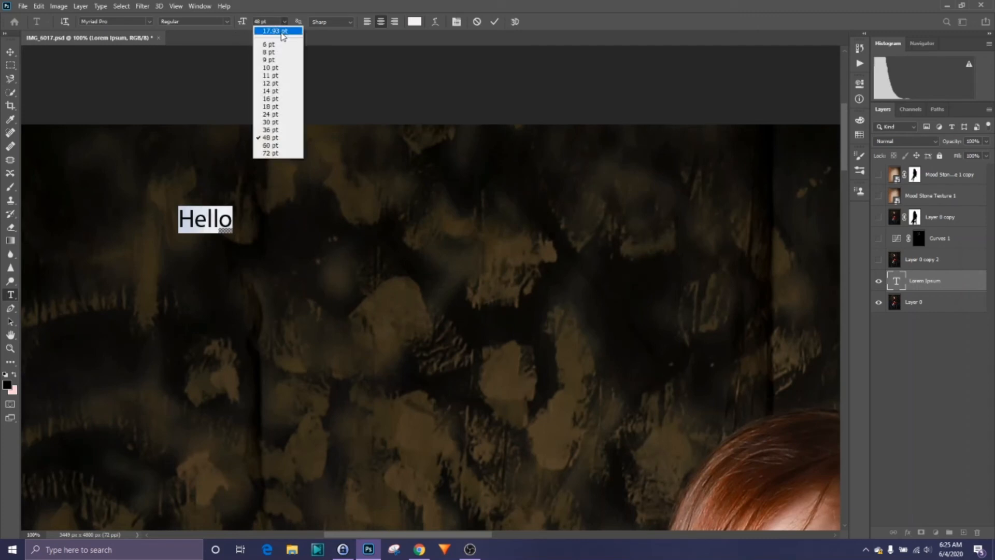
click(272, 154)
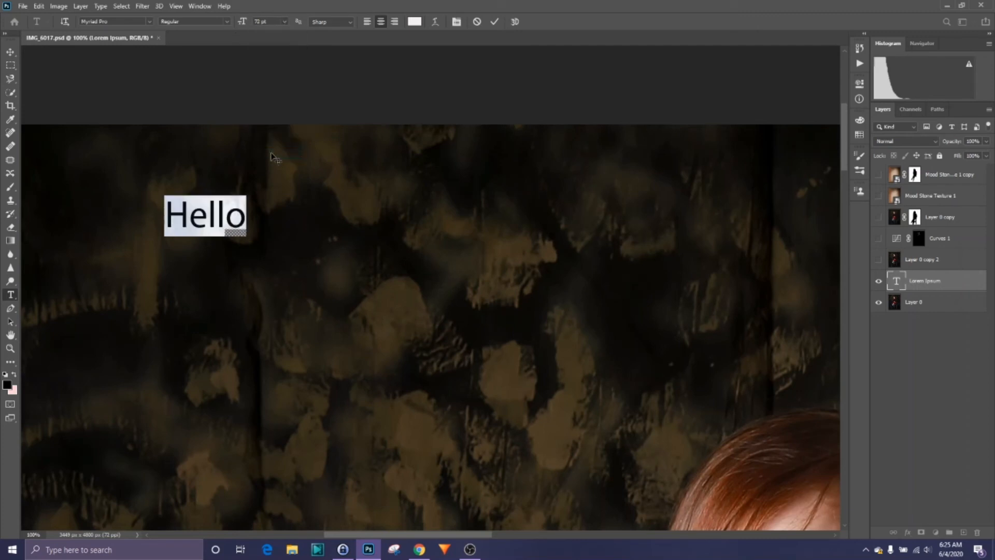
click(285, 21)
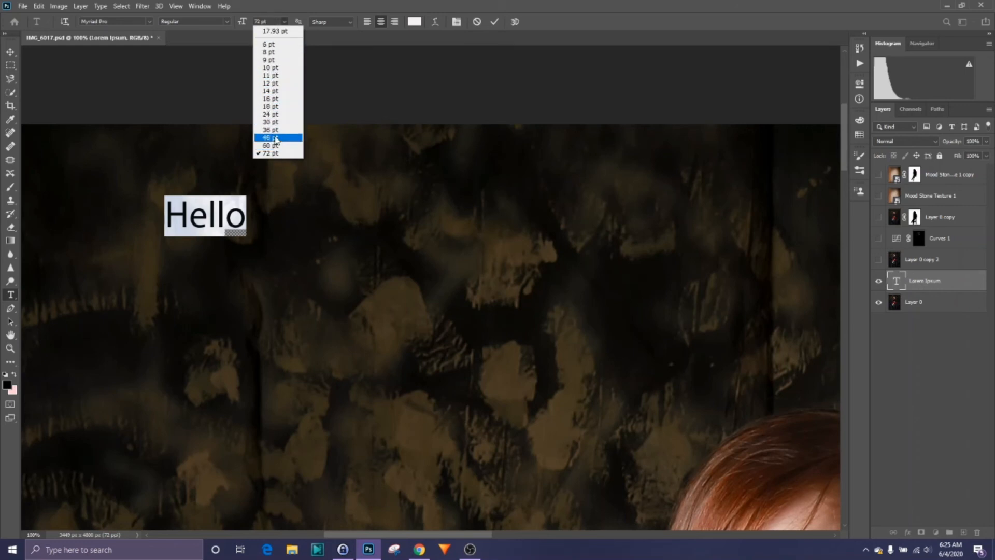
click(262, 22)
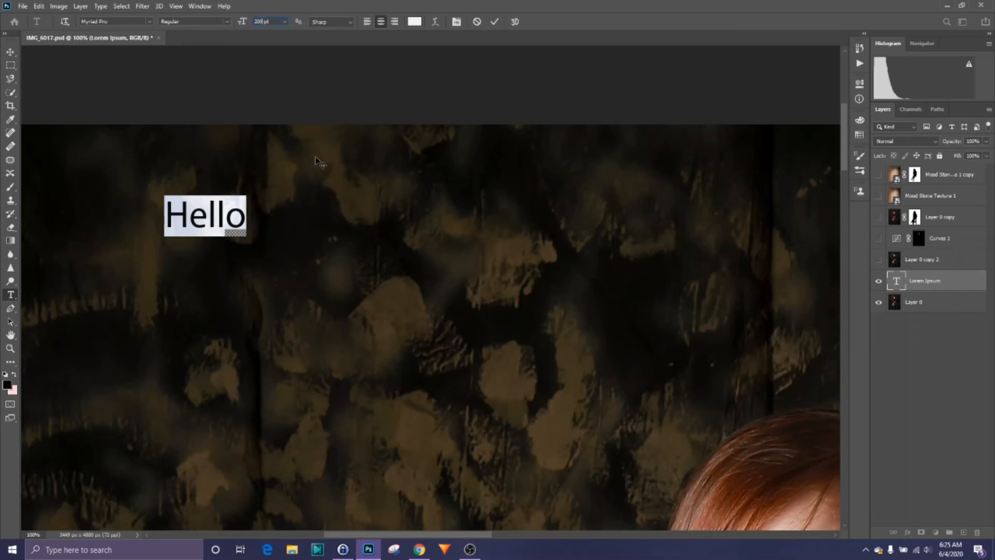
key(Return)
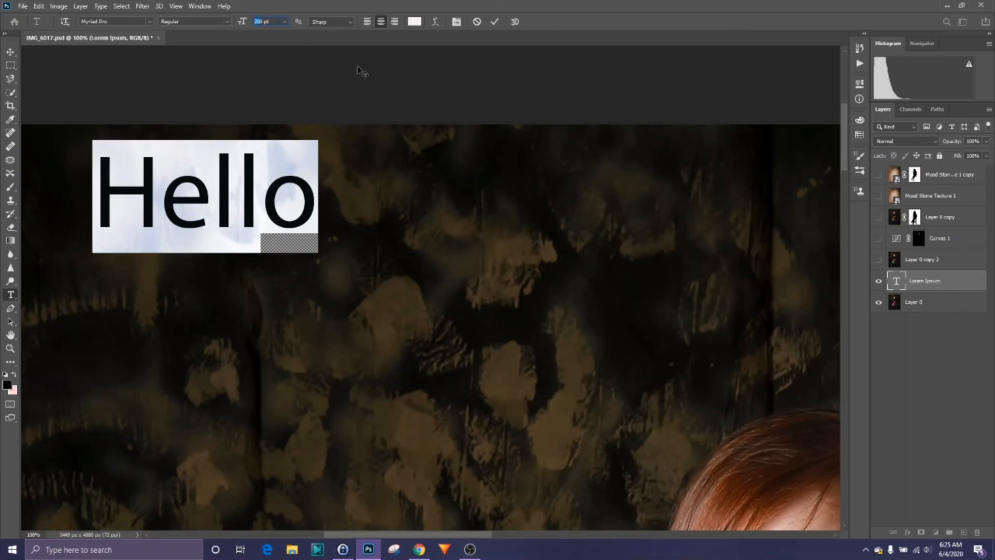
text(500)
key(Return)
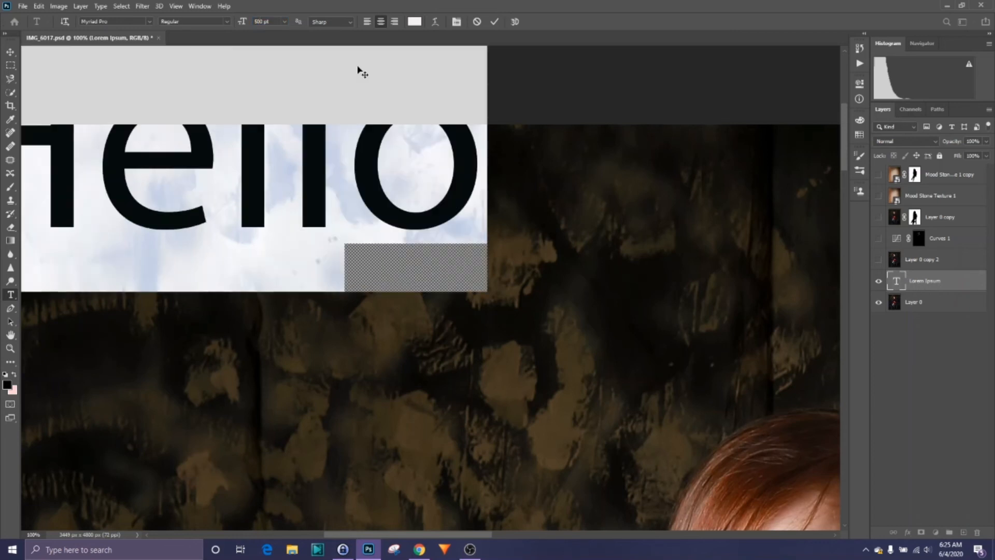
- Move the "Hello" text with the Move tool so the whole word sits on the backdrop above the girl's head
click(11, 52)
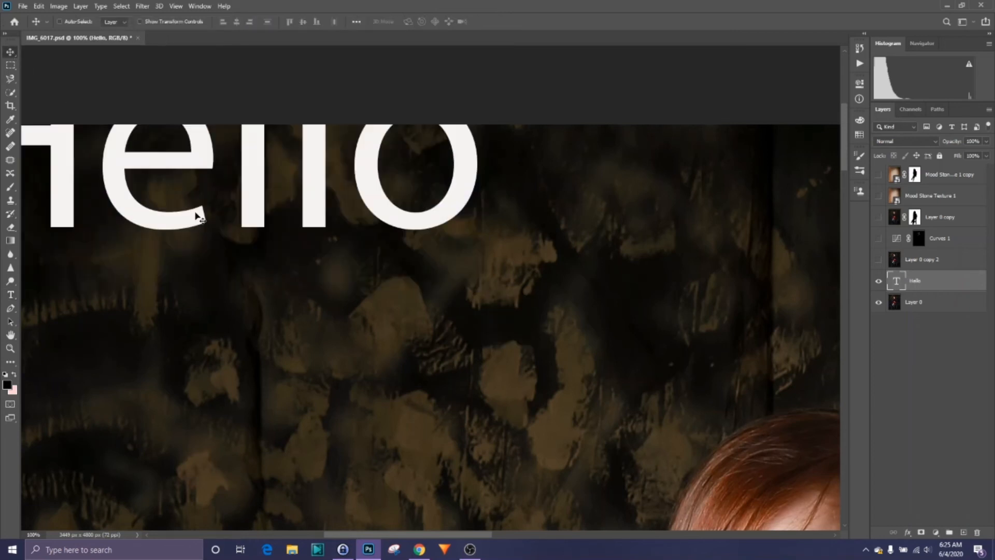
drag(234, 234, 357, 386)
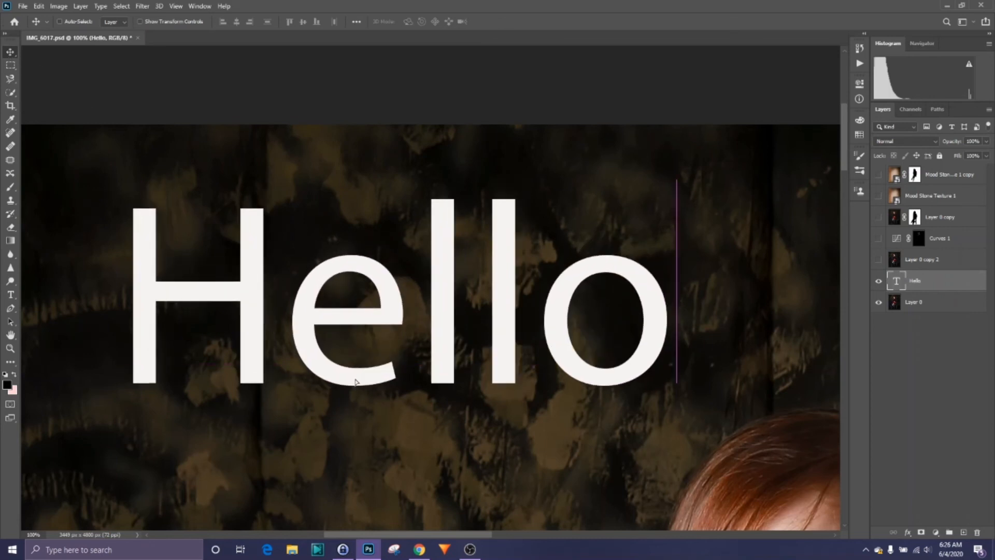
- Select the whole word "Hello", preview different fonts on it and change its font to Segoe Script
click(11, 295)
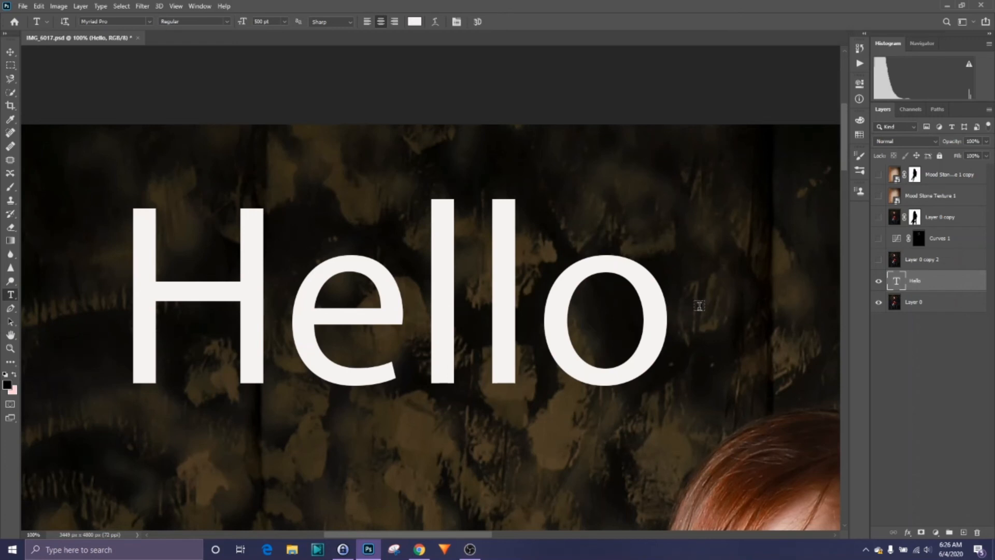
click(674, 308)
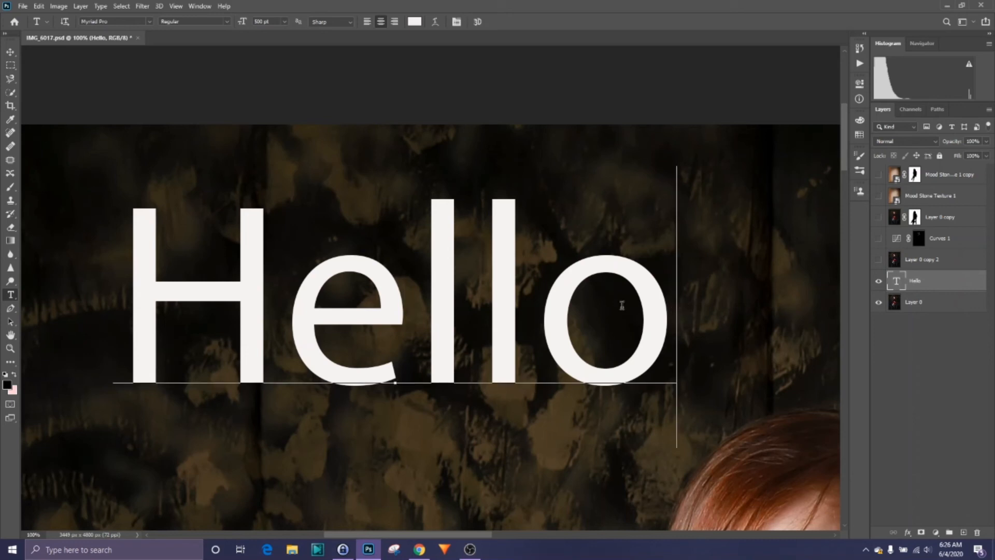
drag(622, 306, 126, 276)
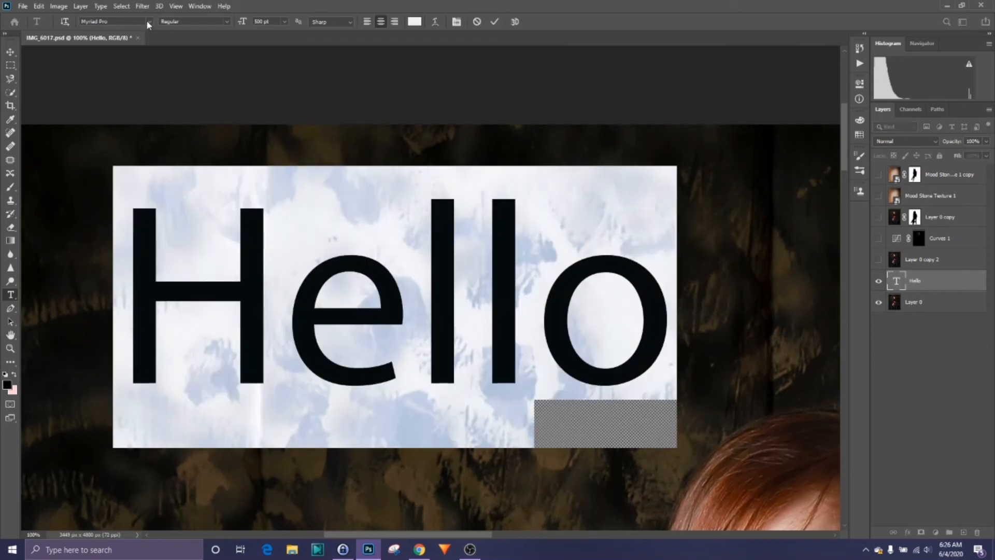
click(148, 20)
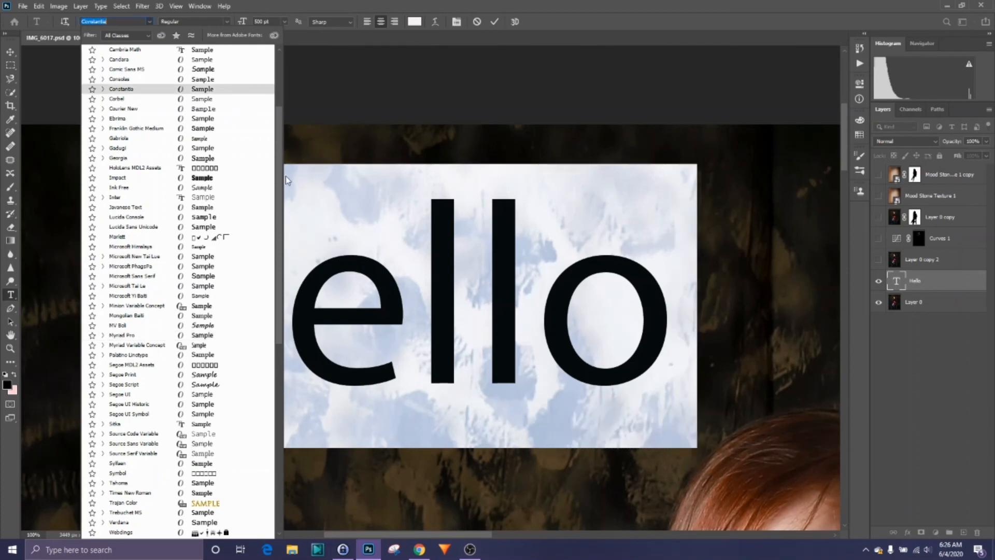
drag(280, 172, 289, 98)
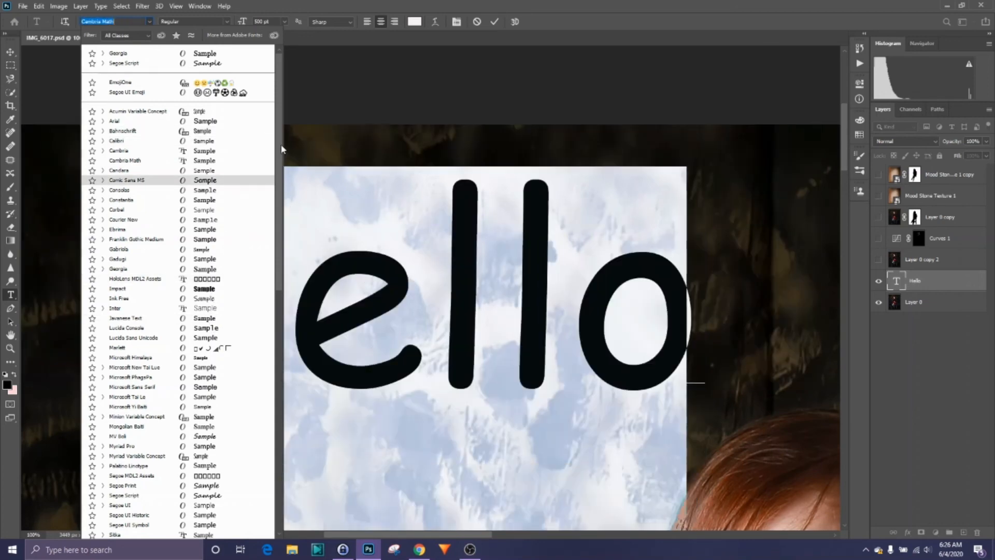
drag(279, 153, 287, 221)
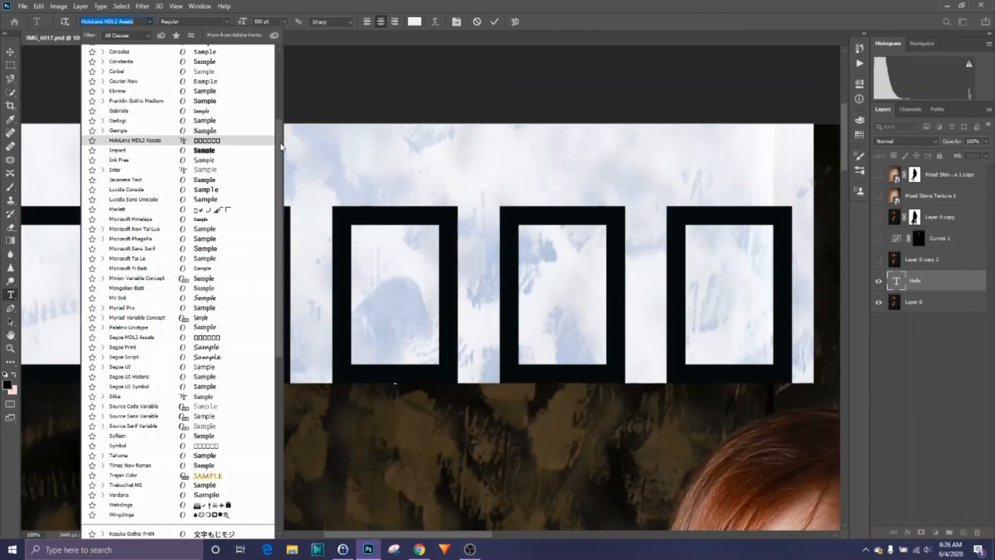
scroll(263, 224, down, 2)
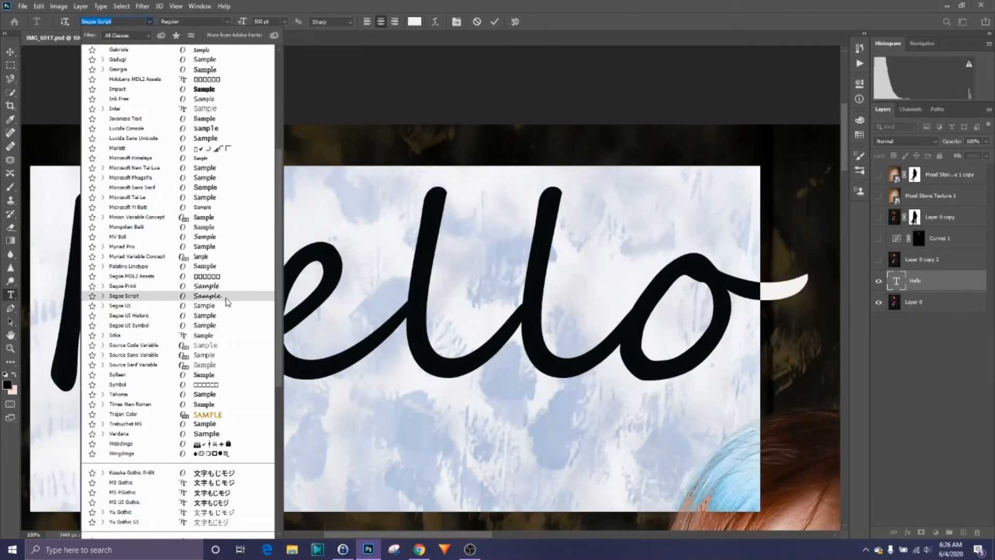
click(226, 299)
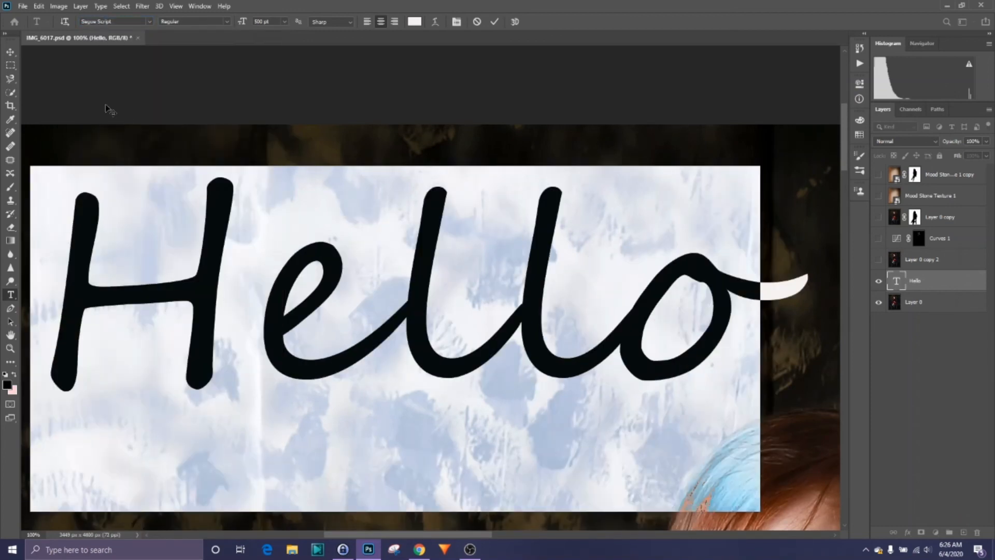
- Toggle the "Hello" text between vertical and horizontal orientation, look at the Type tool variants and leave the text horizontal
click(65, 22)
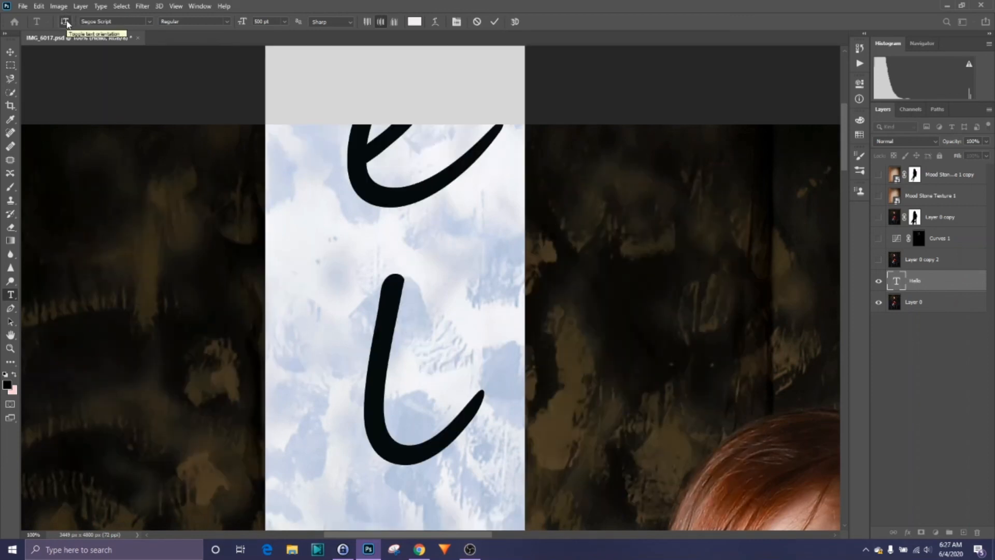
right_click(11, 297)
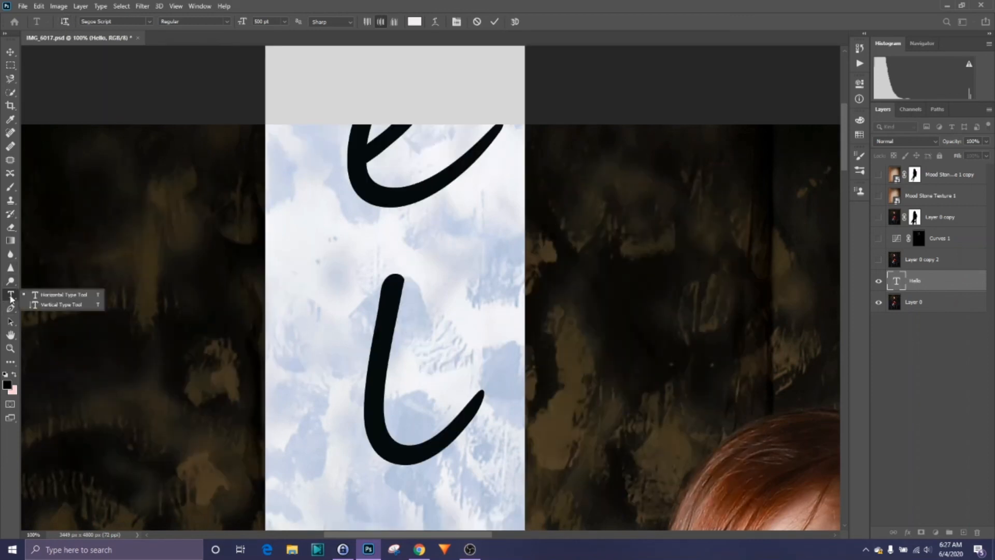
click(420, 7)
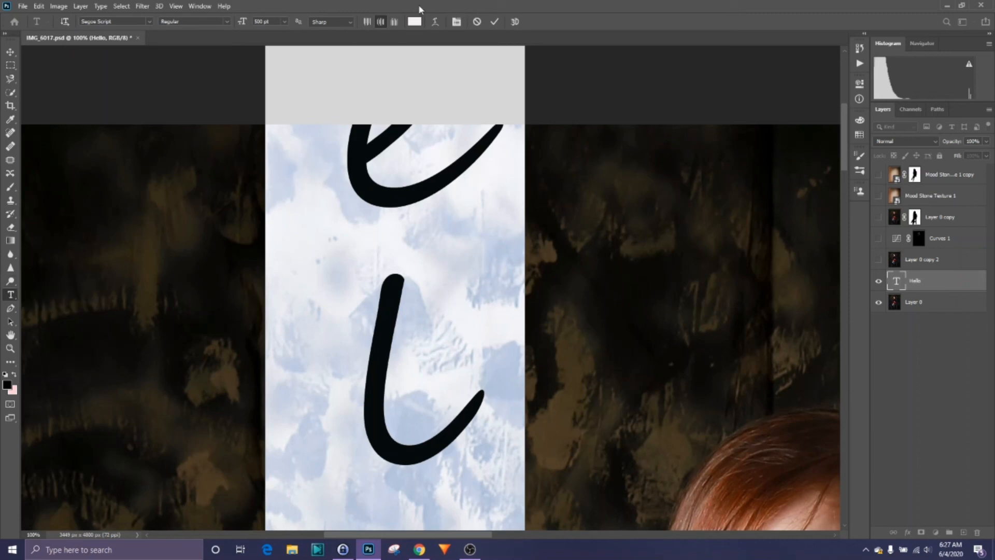
click(63, 23)
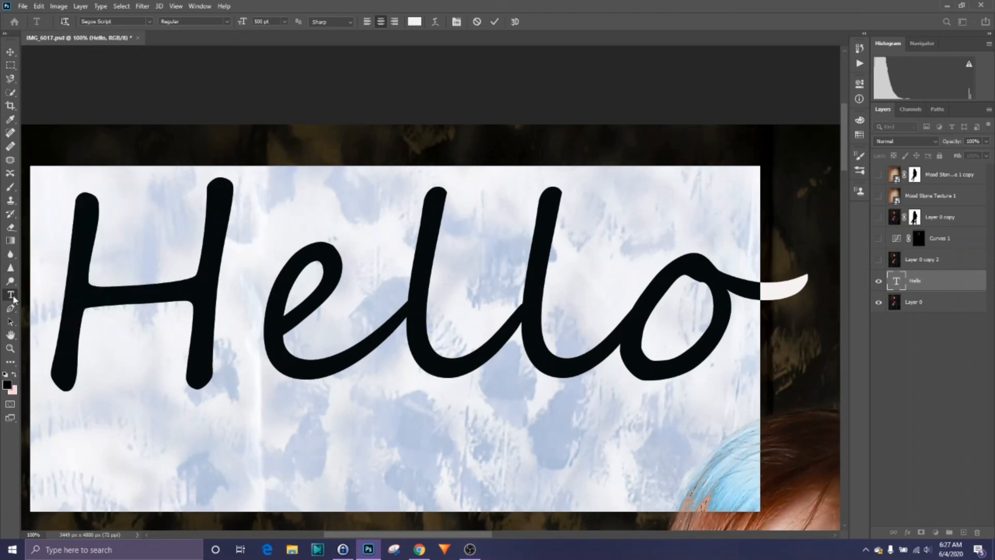
click(65, 22)
click(65, 23)
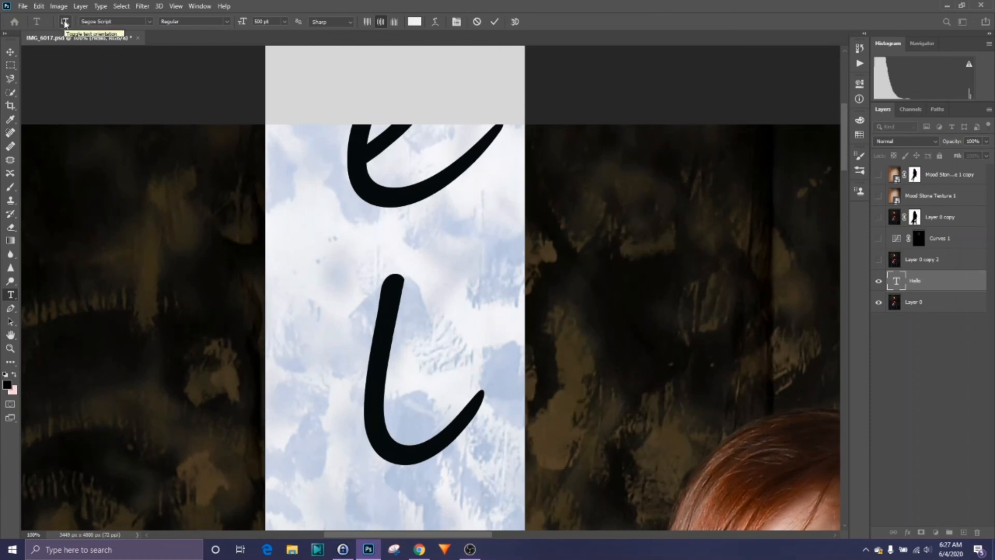
click(65, 23)
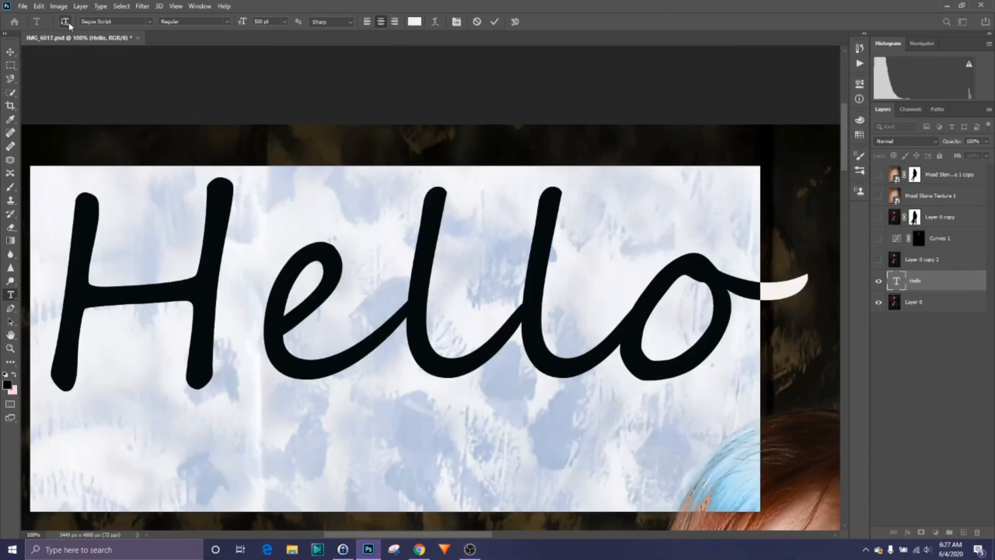
- Make the "Hello" text Bold and warp it with the horizontal Arc style at a bend of +16%
click(228, 23)
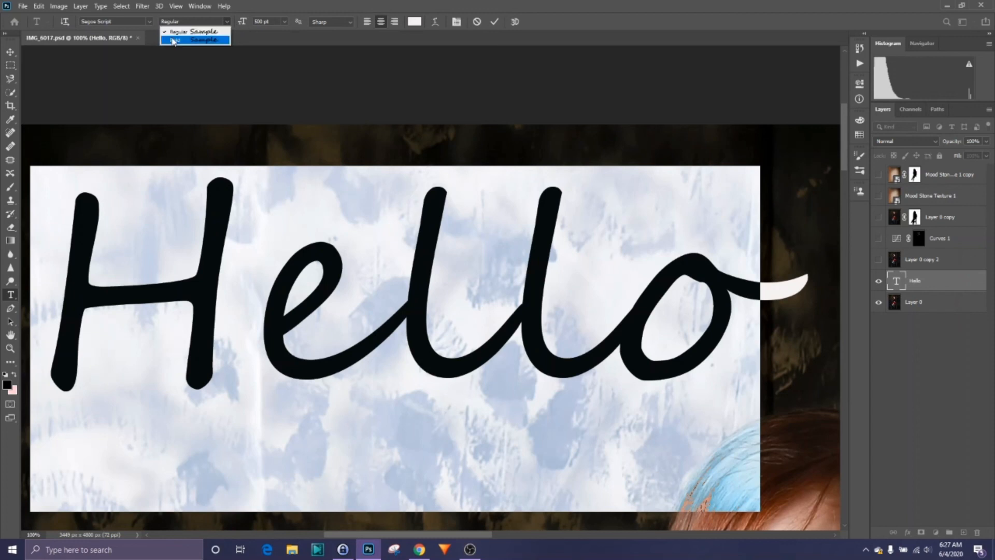
click(196, 40)
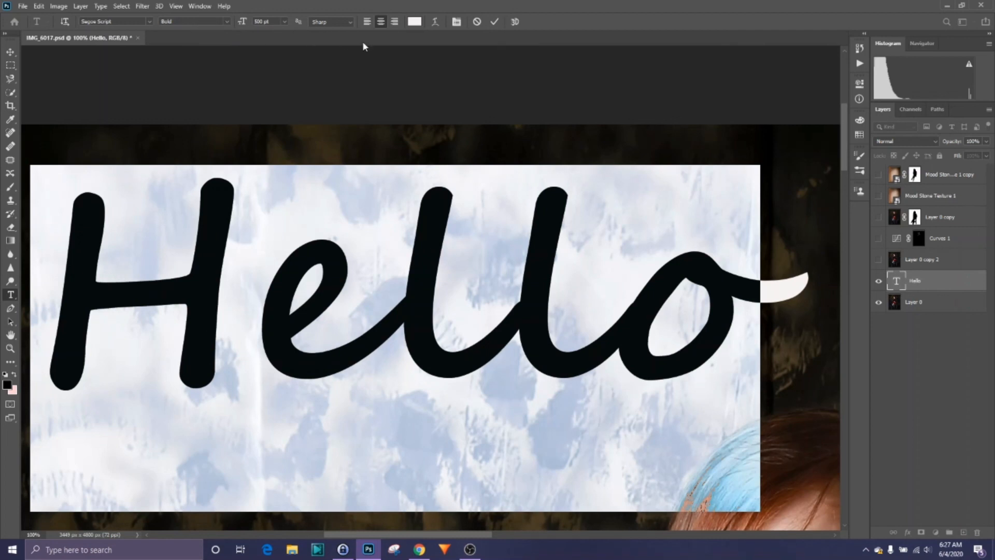
click(436, 22)
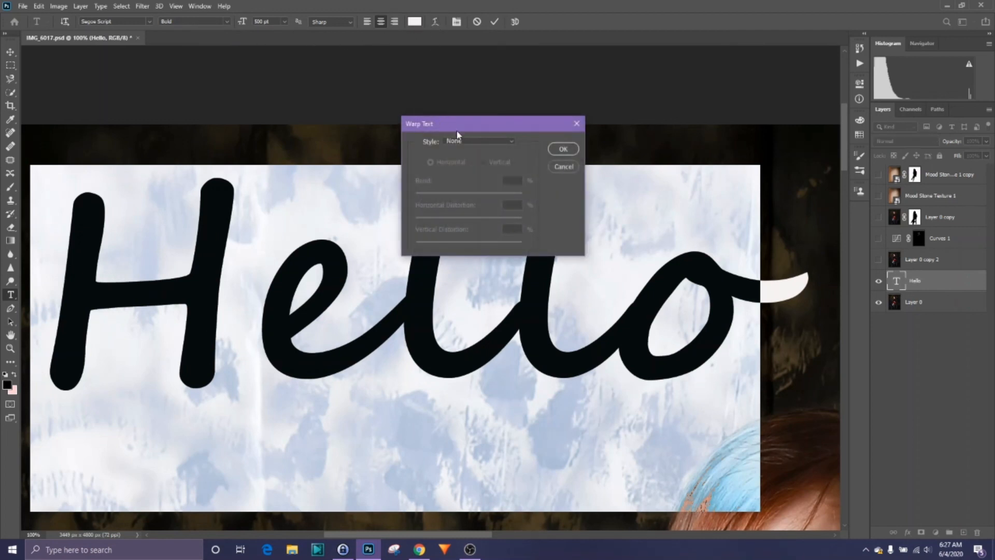
click(499, 142)
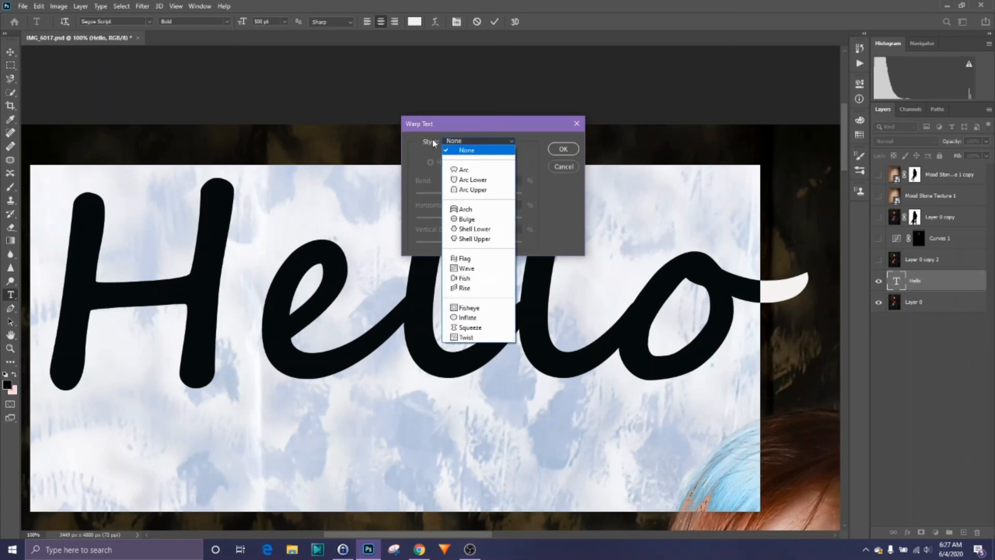
click(481, 170)
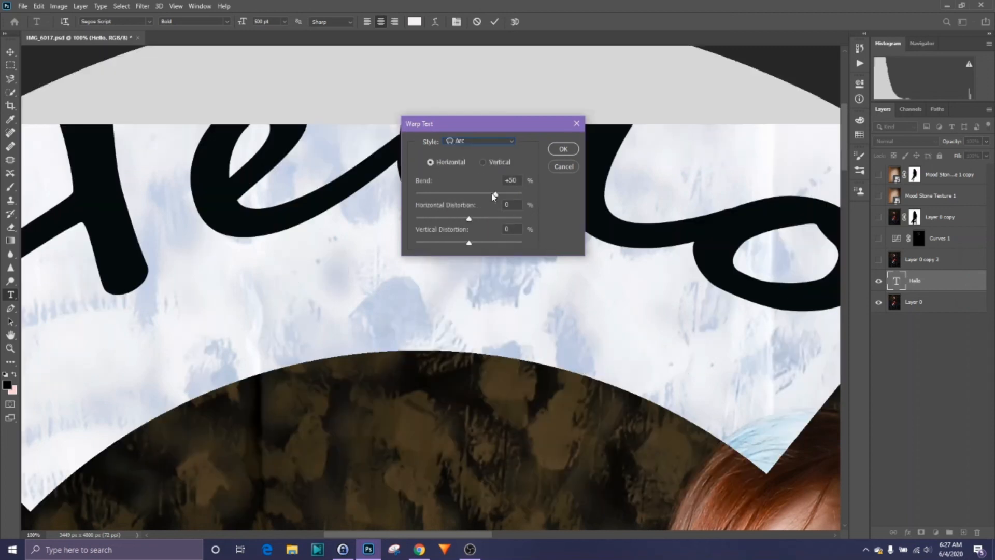
drag(496, 196, 477, 197)
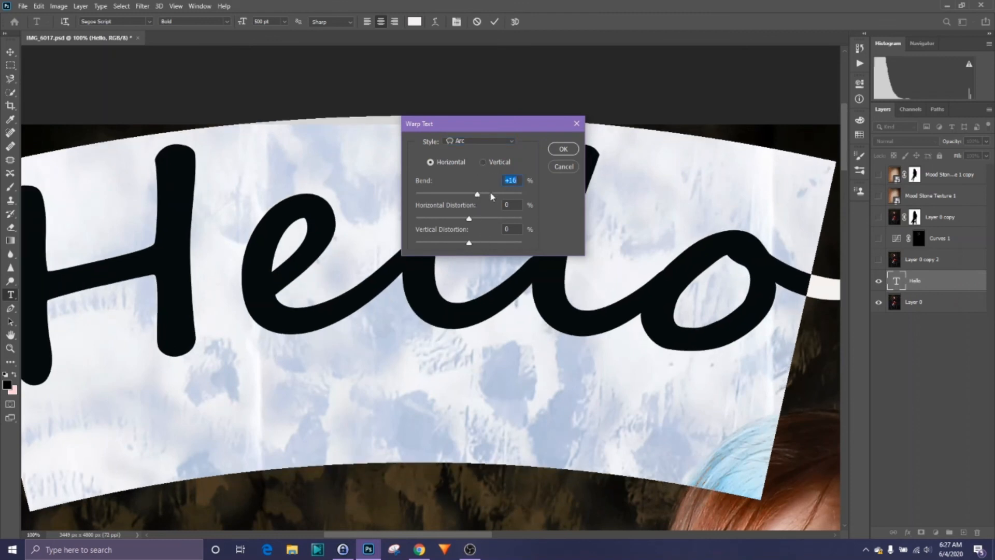
mouse_move(471, 224)
mouse_down()
mouse_move(487, 223)
mouse_move(445, 222)
mouse_move(469, 220)
mouse_up()
click(513, 143)
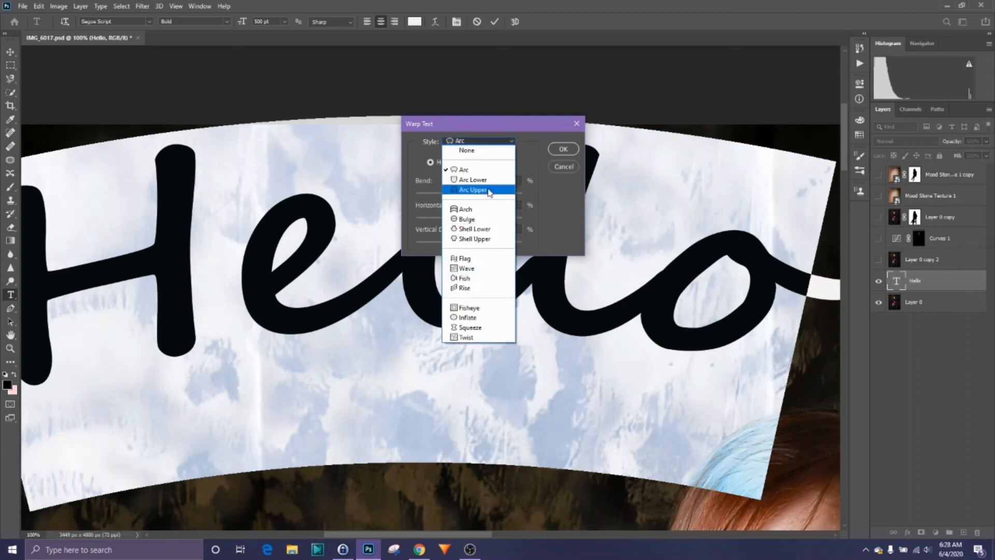
click(486, 171)
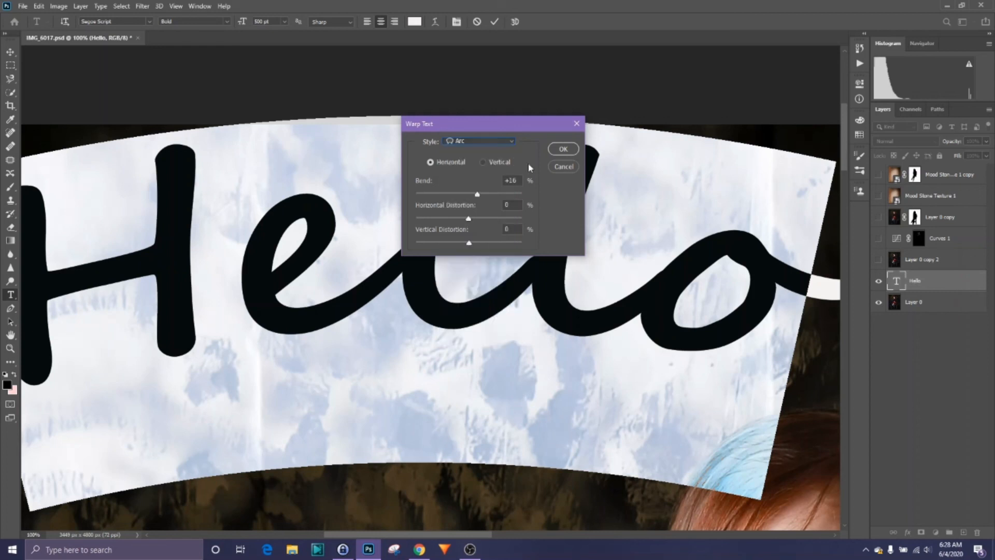
click(557, 149)
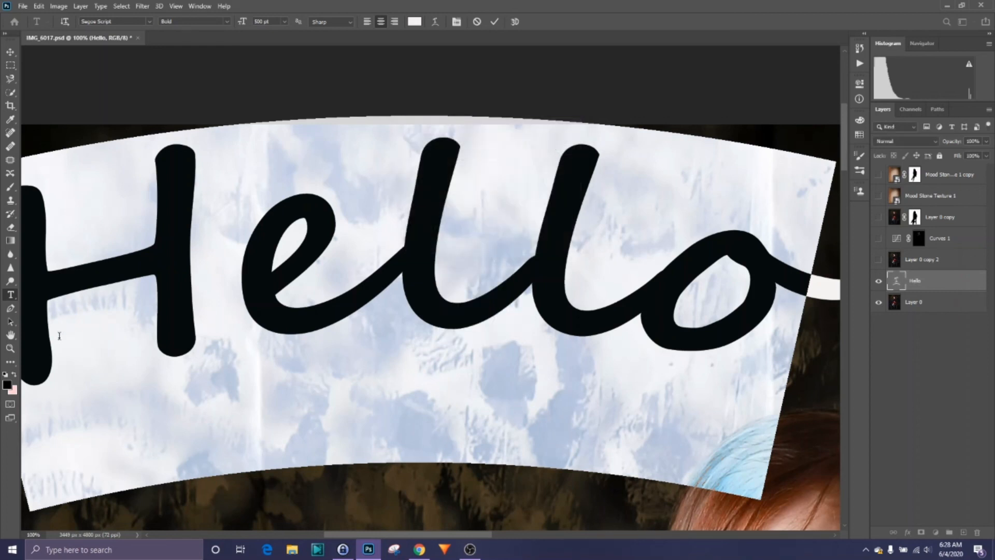
- Move the warped "Hello" text slightly down and to the right, just above the girl's head
click(11, 337)
double_click(11, 337)
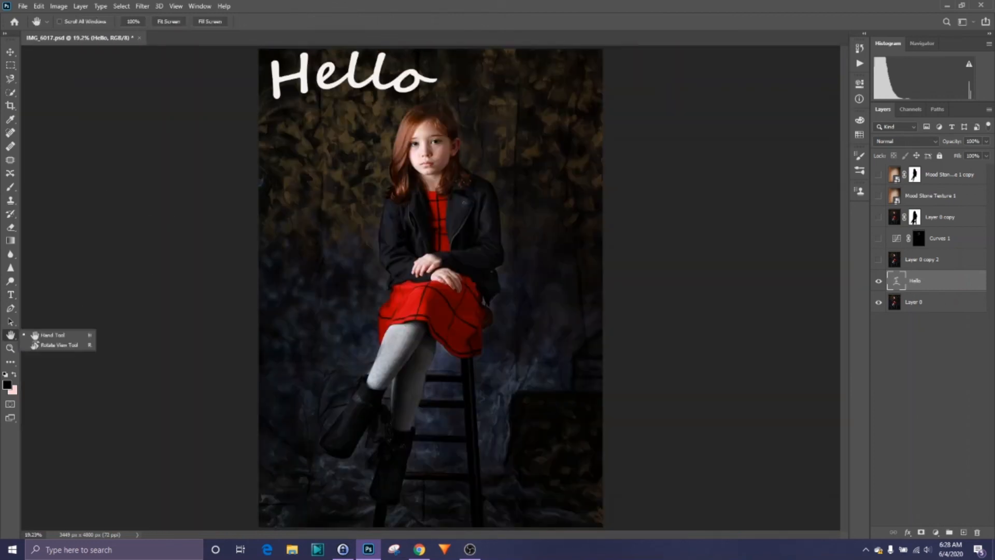
click(10, 54)
mouse_move(366, 67)
mouse_down()
mouse_move(534, 275)
mouse_move(513, 140)
mouse_move(527, 409)
mouse_move(519, 461)
mouse_move(498, 490)
mouse_move(410, 176)
mouse_move(352, 98)
mouse_move(351, 81)
mouse_up()
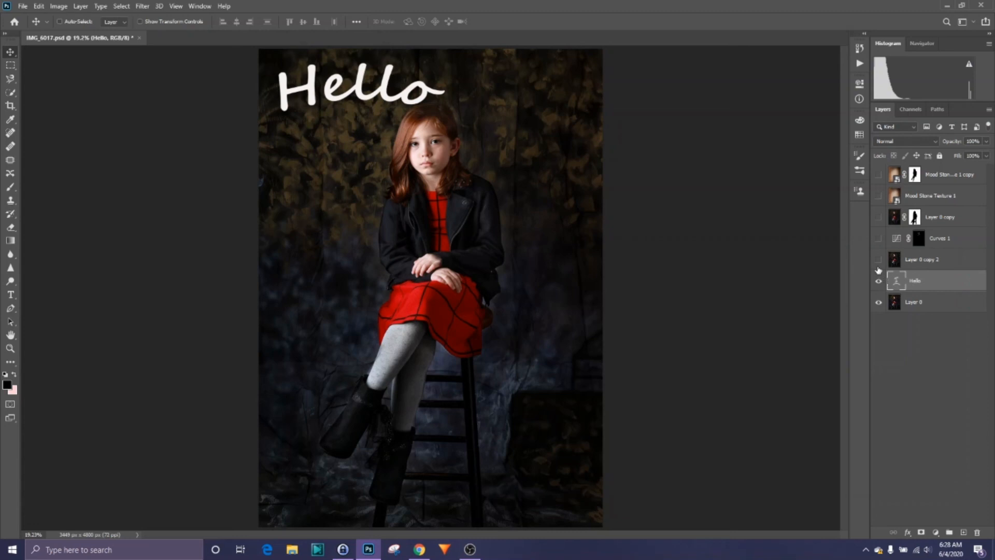
- Show all the hidden layers and move the "Hello" text layer to the top of the layer stack
drag(878, 259, 879, 177)
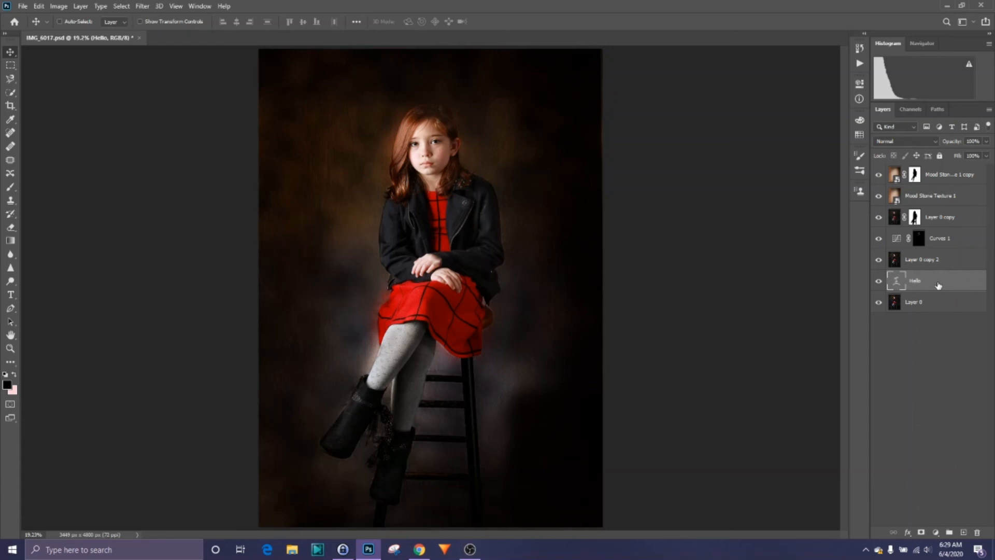
drag(939, 286, 931, 168)
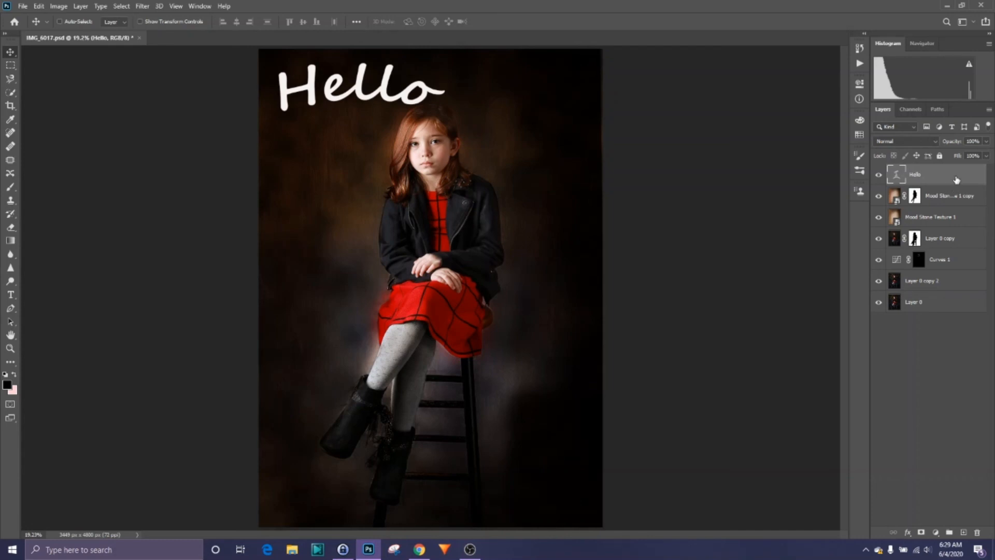
mouse_move(957, 179)
mouse_down()
mouse_move(962, 202)
mouse_move(953, 172)
mouse_up()
- Shift the "Hello" text slightly up and to the left, away from the girl's head
mouse_move(942, 179)
mouse_down()
mouse_move(944, 199)
mouse_move(936, 178)
mouse_up()
drag(957, 144, 981, 147)
drag(360, 96, 359, 91)
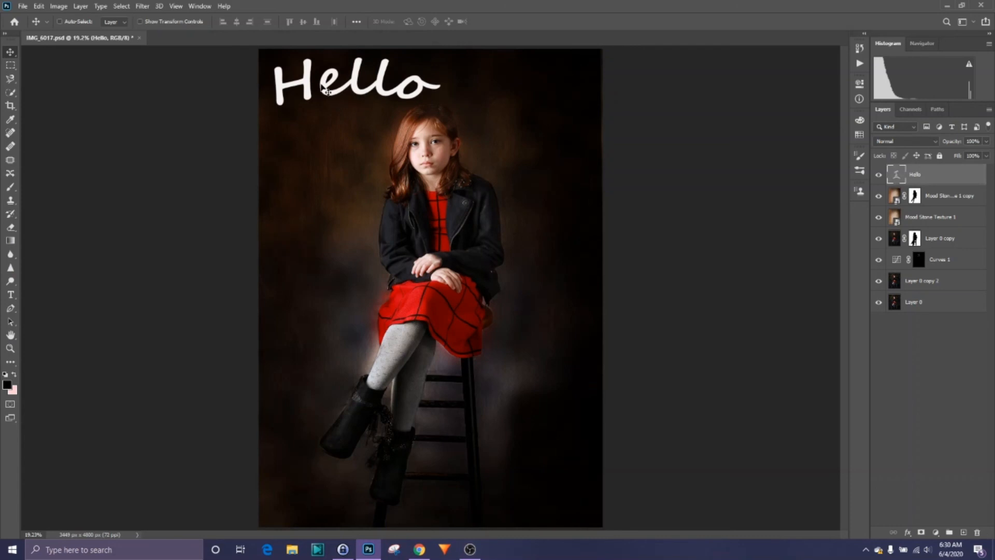